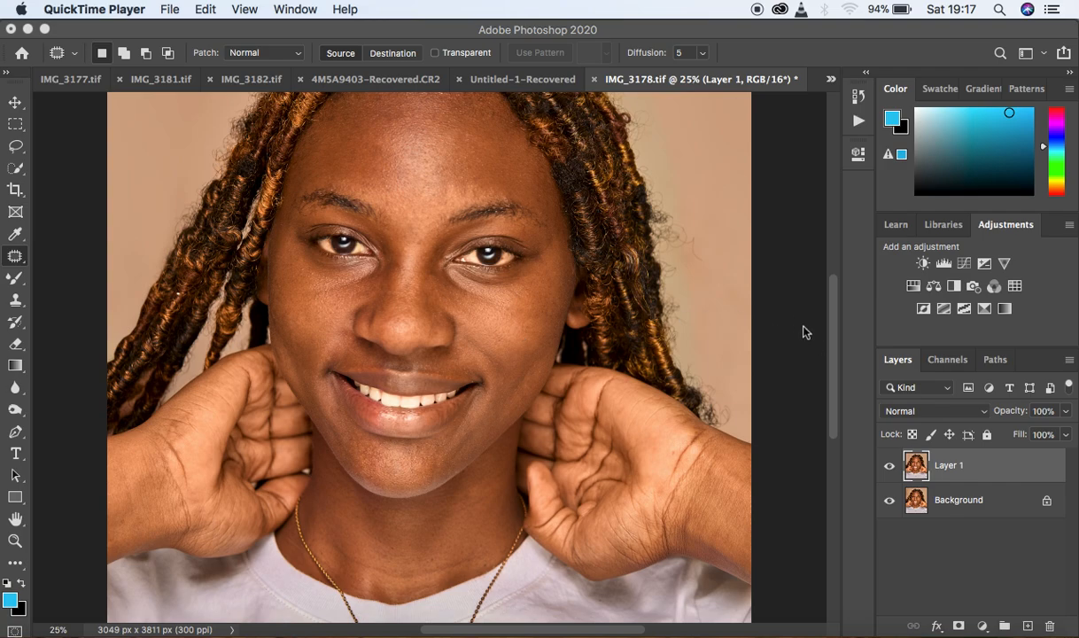
Step: Compare the portrait before and after the edits on Layer 1 by hiding and showing that layer
left_click(889, 467)
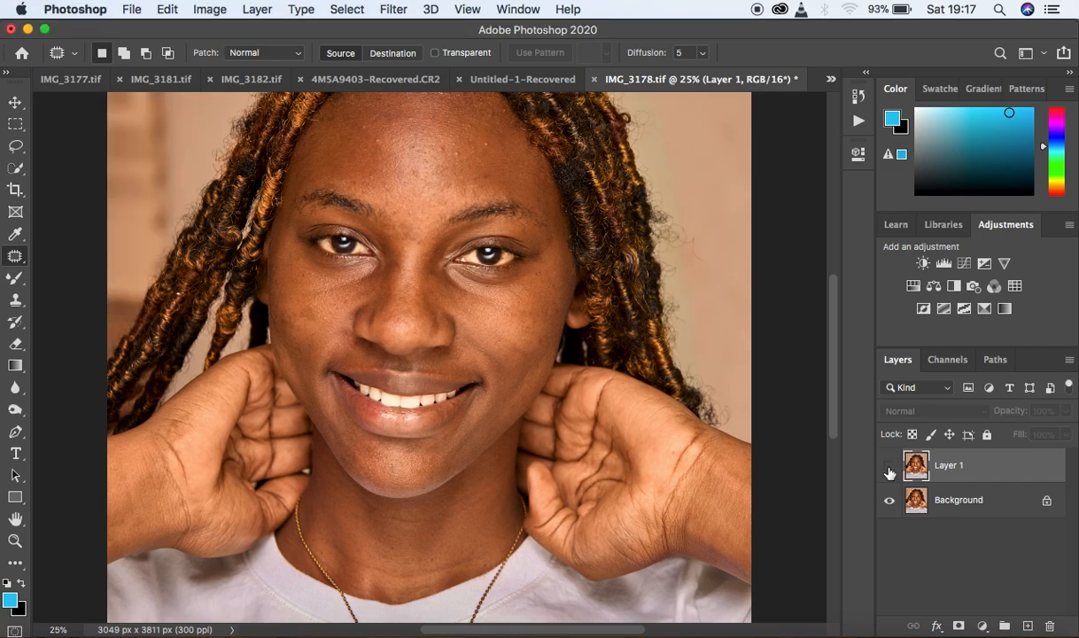
left_click(889, 466)
left_click(888, 466)
left_click(889, 466)
left_click(888, 466)
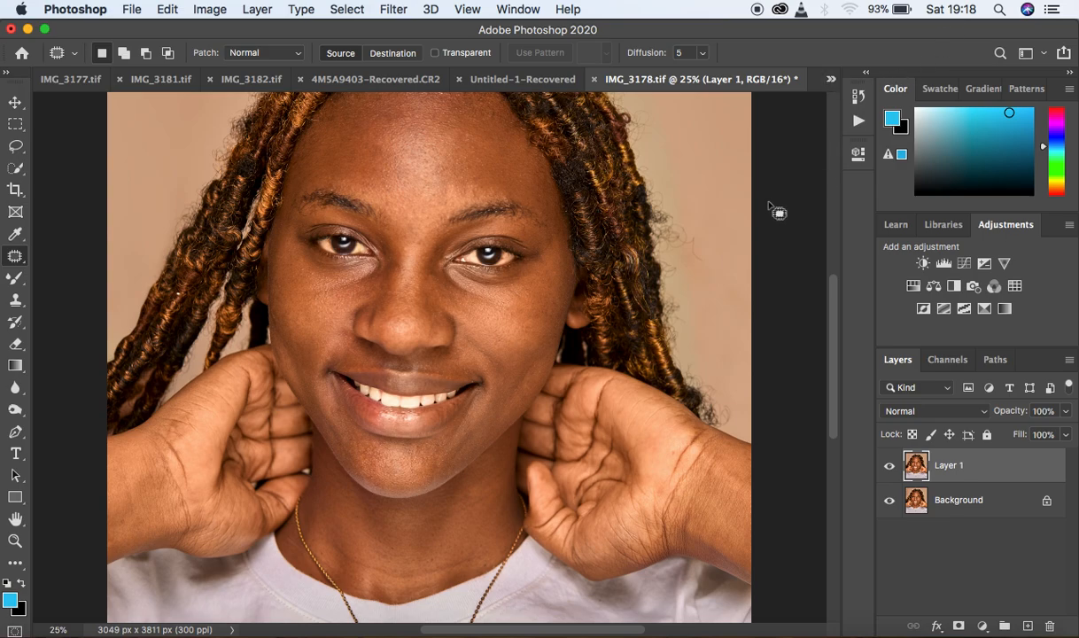
key("super+minus")
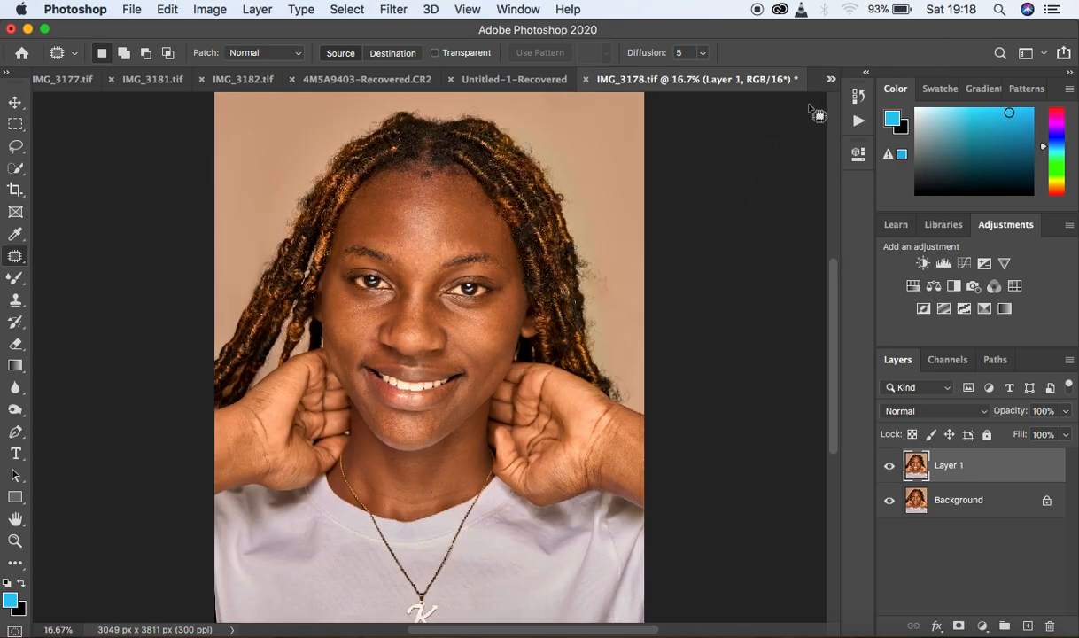
left_click(858, 96)
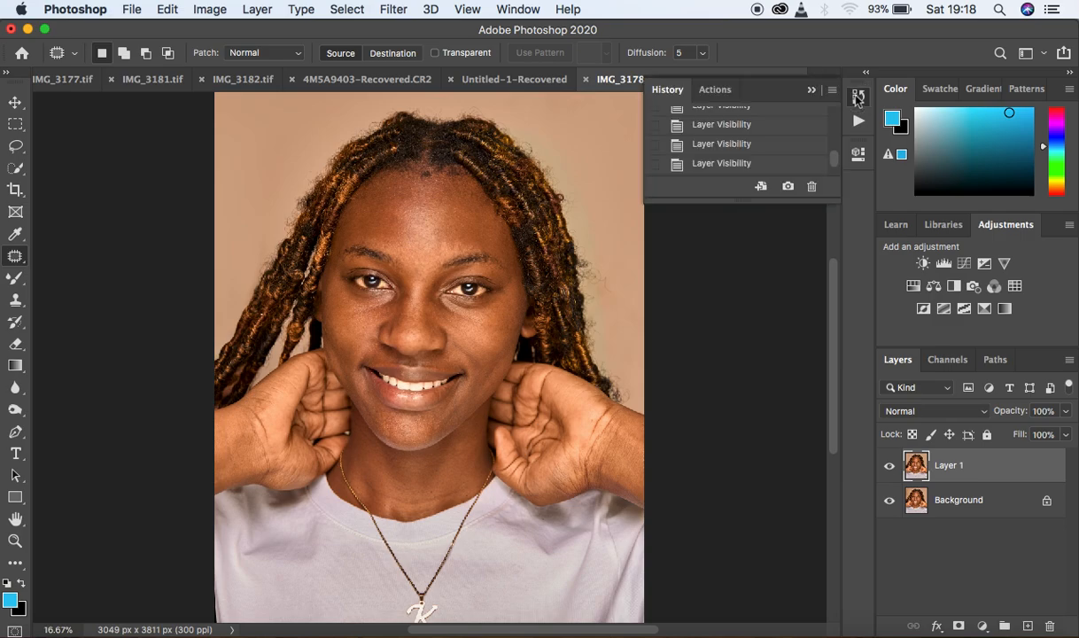
left_click(858, 120)
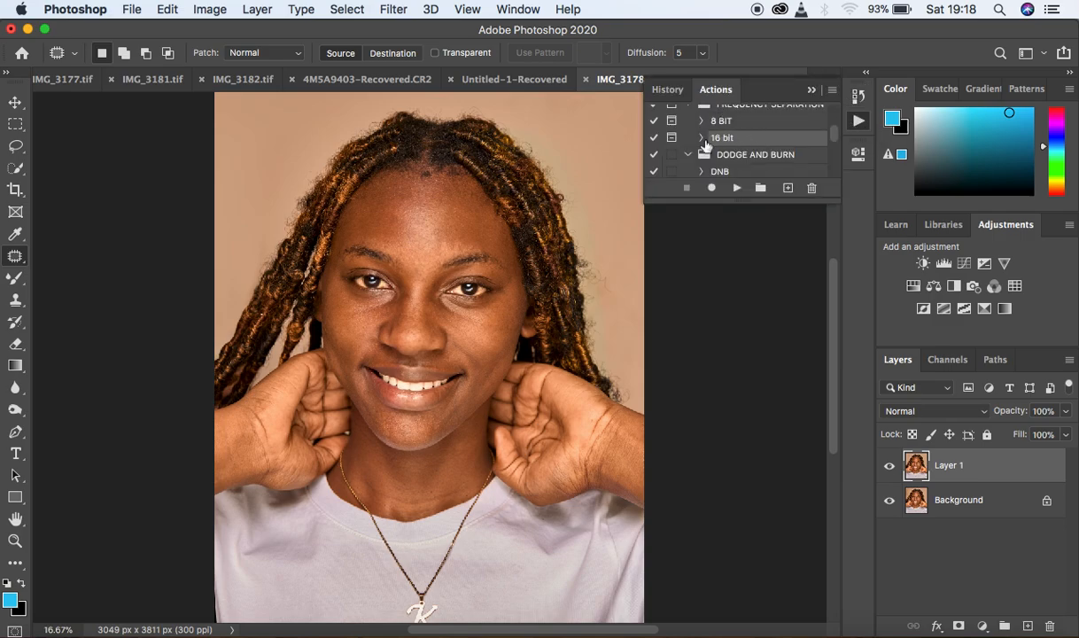
left_click(812, 90)
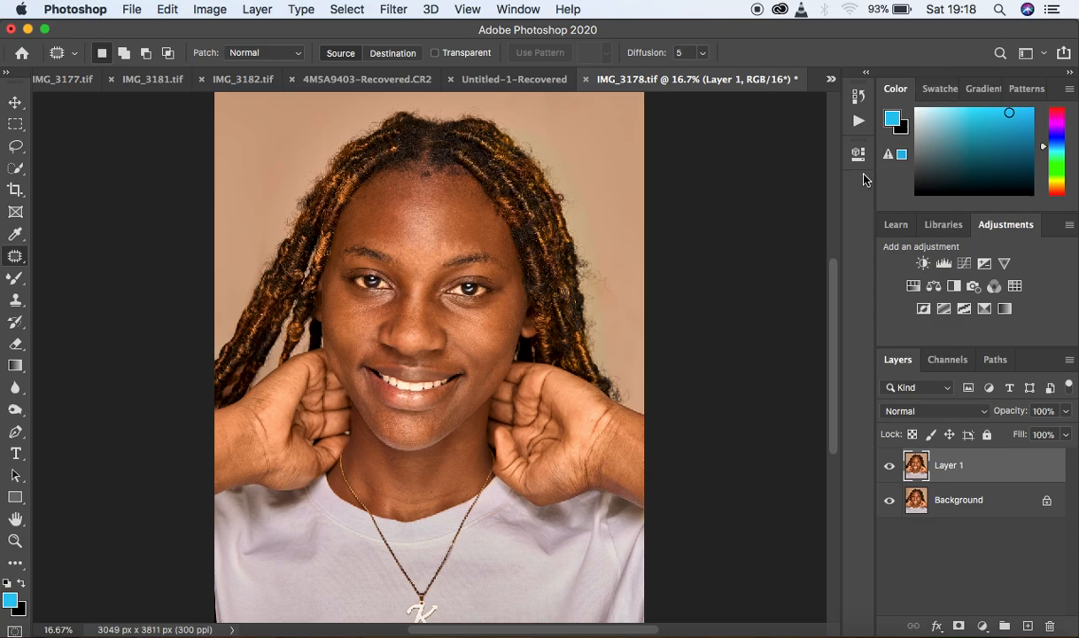
left_click(857, 125)
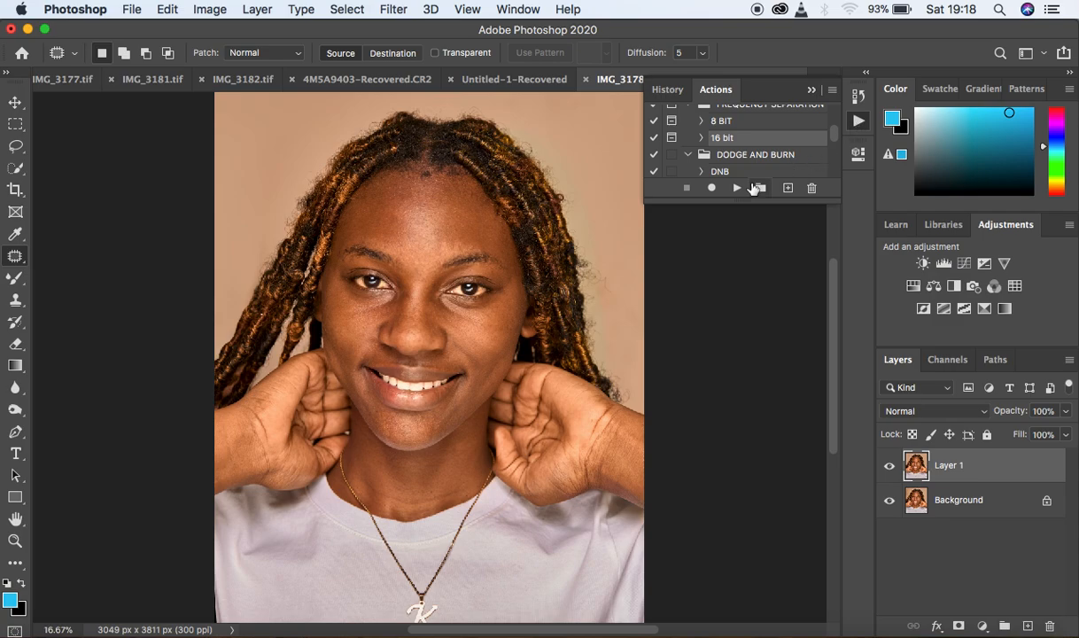
left_click(739, 188)
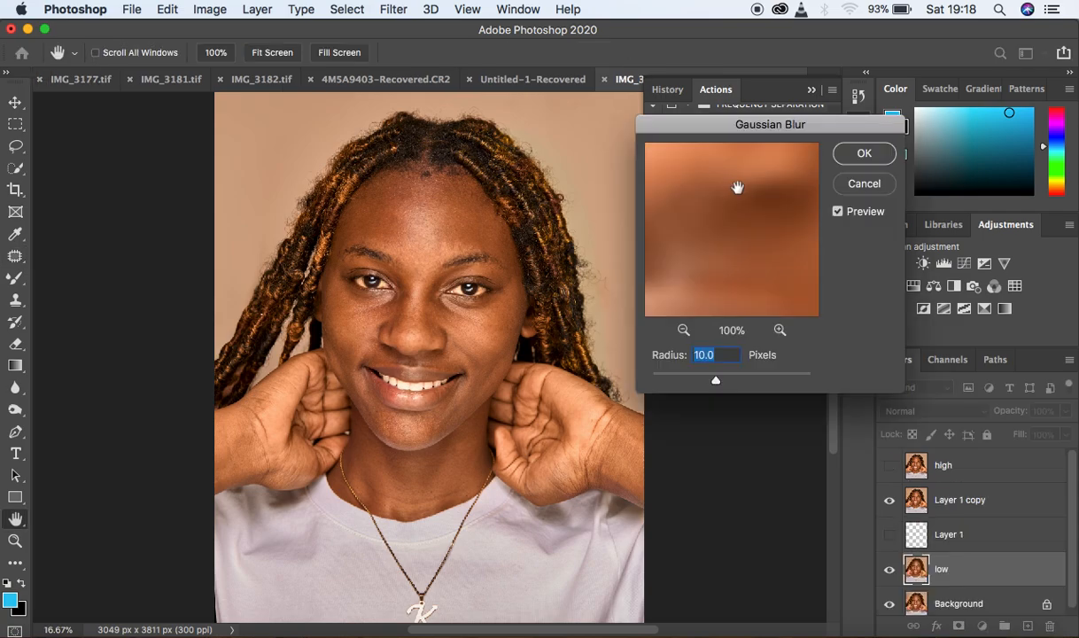
left_click_drag(788, 125, 822, 79)
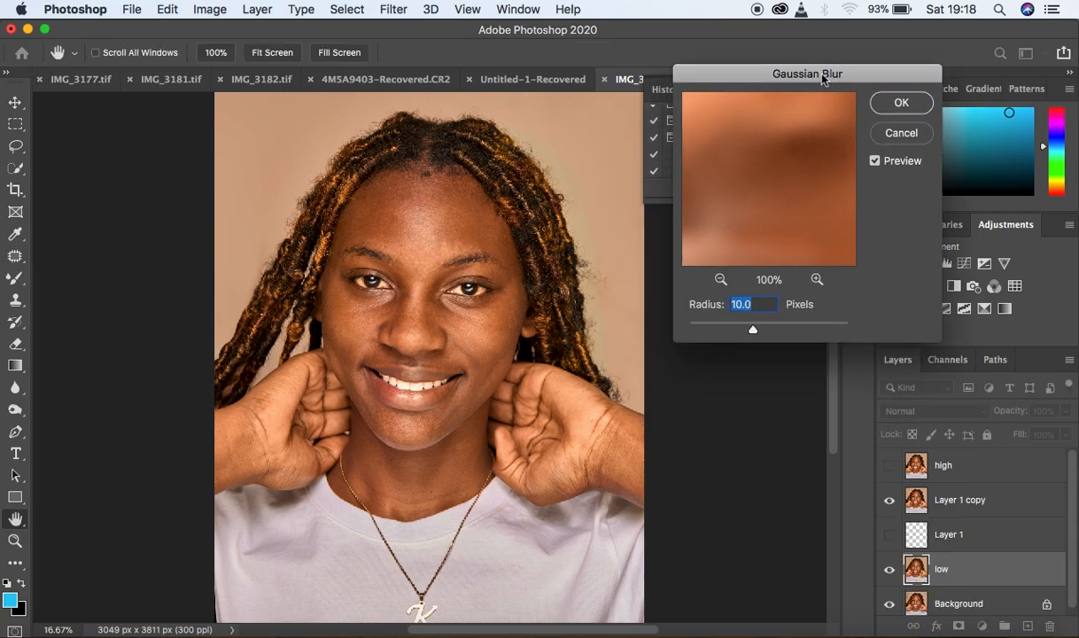
left_click(721, 280)
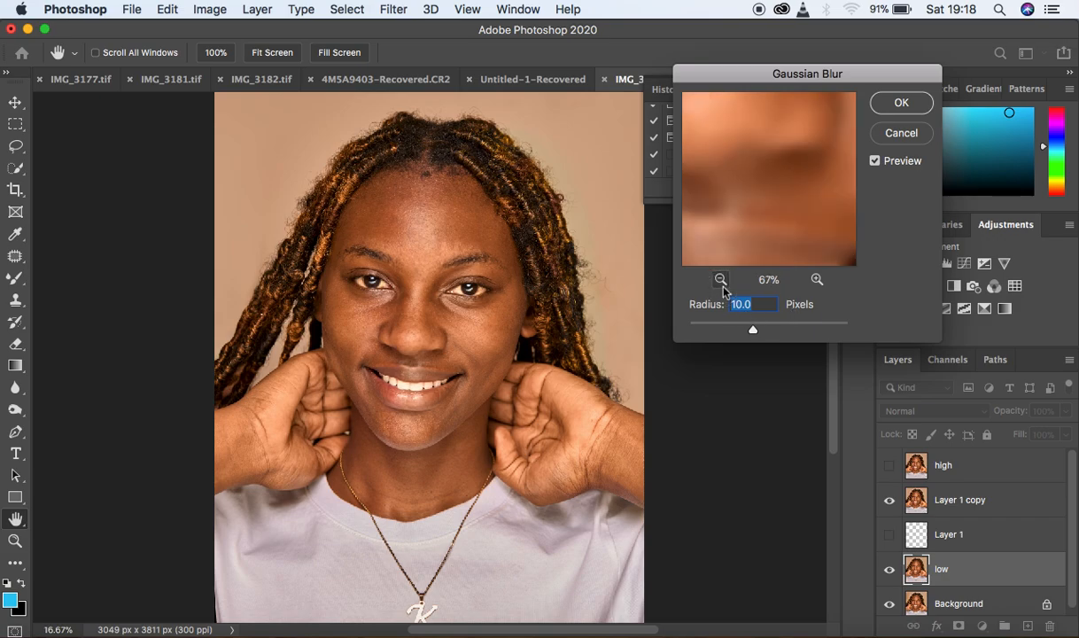
left_click(902, 135)
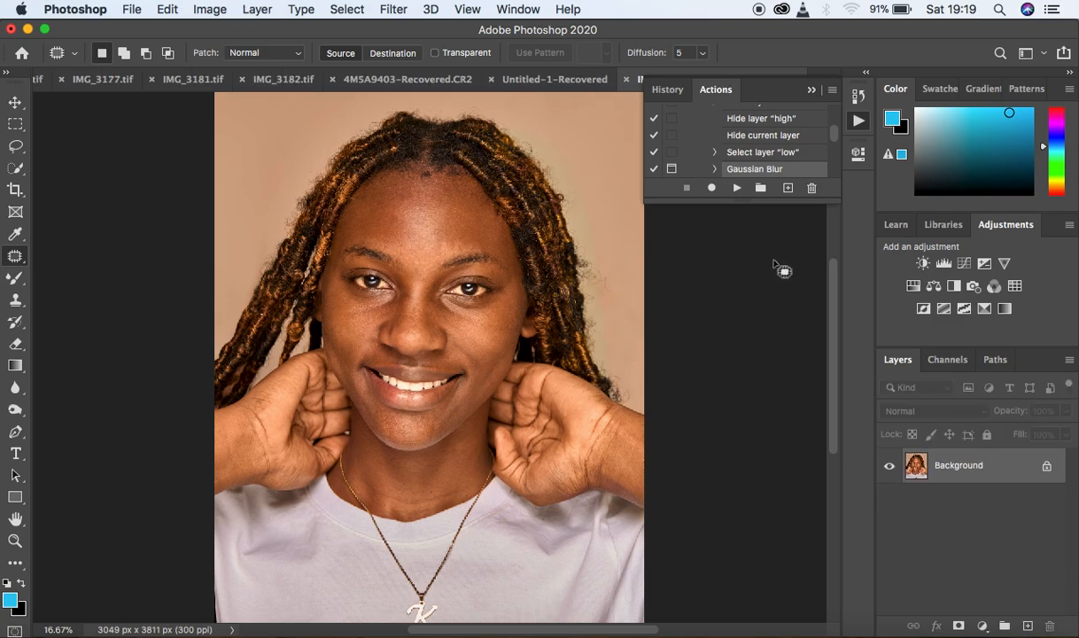
Step: Run the 16 bit frequency separation action on the flattened portrait
left_click_drag(834, 131, 835, 121)
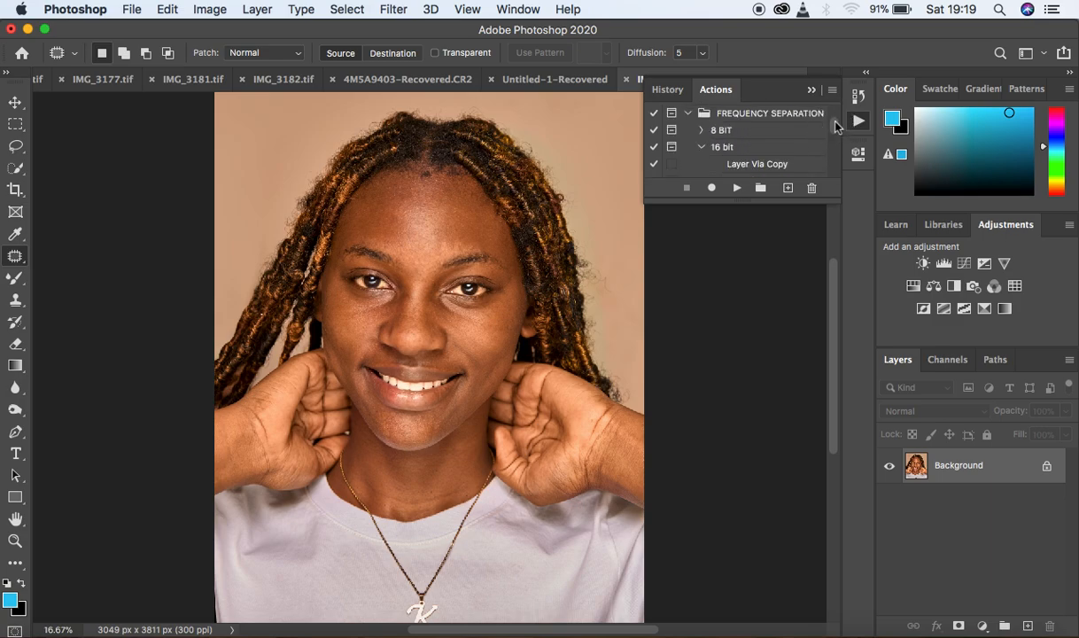
left_click(744, 147)
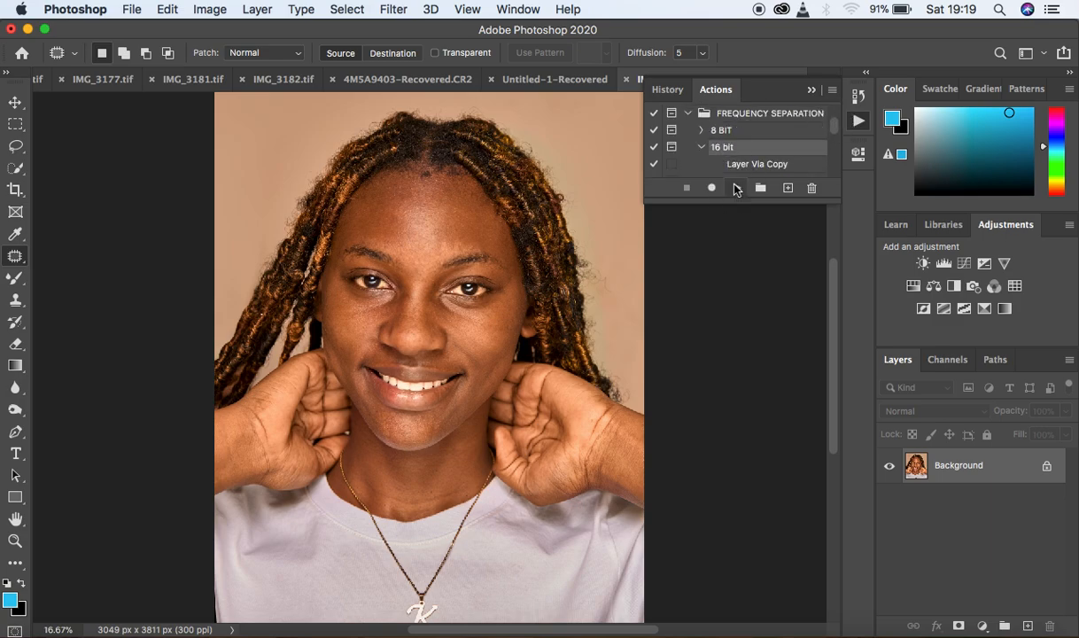
left_click(736, 189)
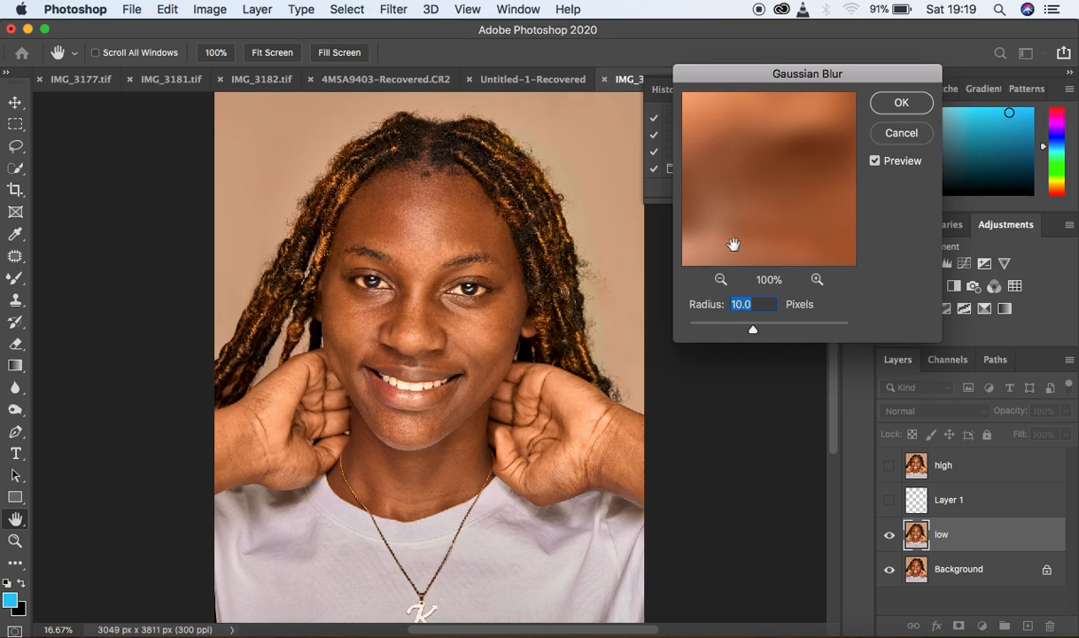
Step: Apply the low layer's Gaussian Blur at a 7.0 pixel radius, judging the skin detail in a 25% preview
left_click(721, 280)
left_click(721, 281)
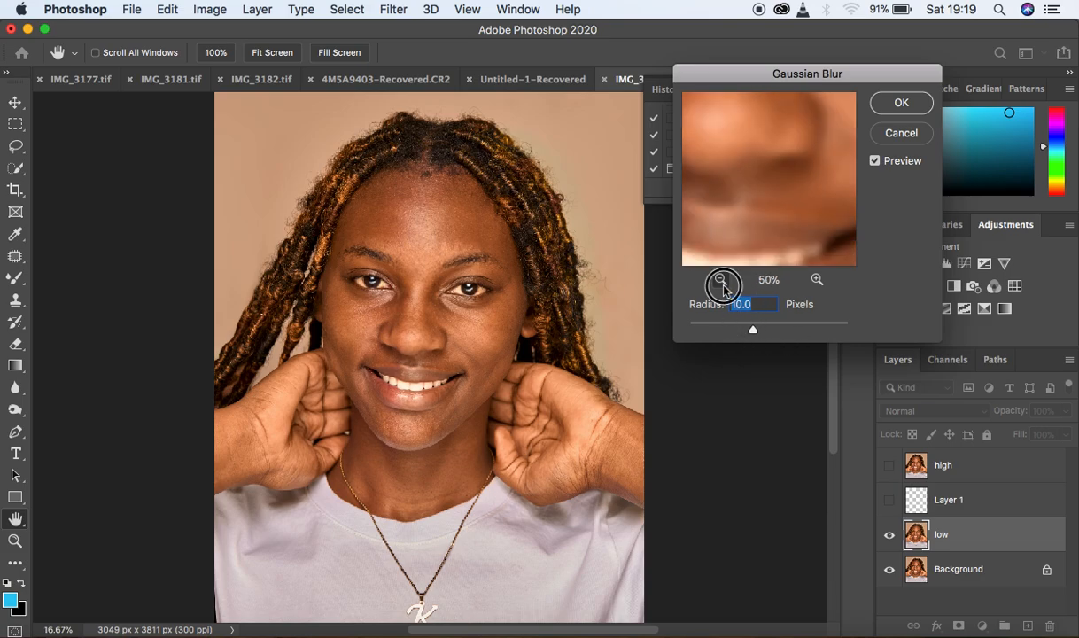
left_click(723, 286)
left_click(723, 286)
left_click_drag(750, 166, 767, 274)
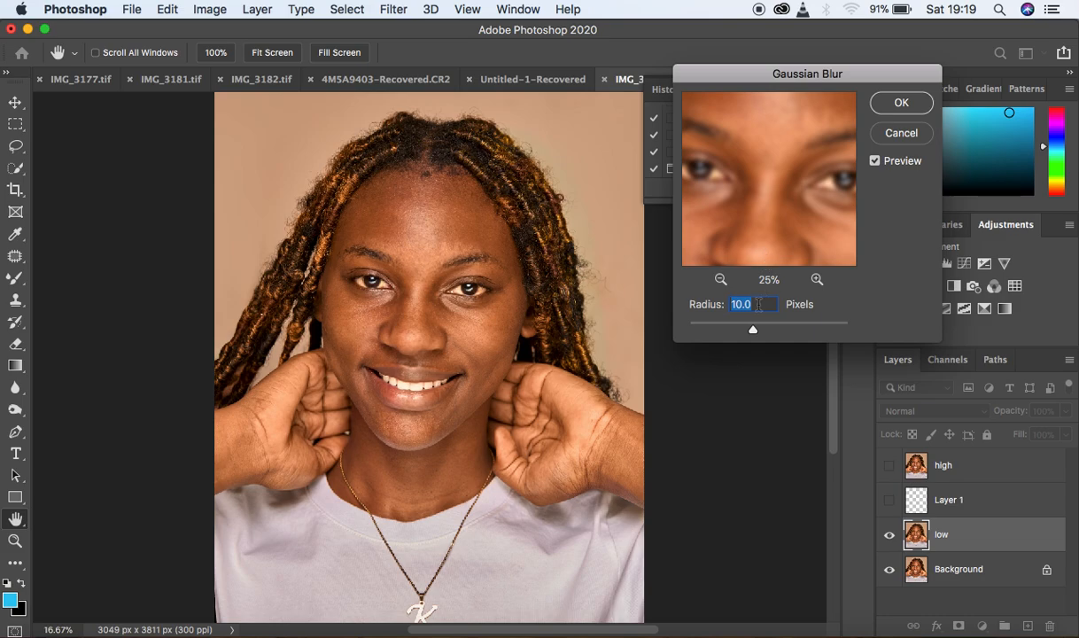
left_click_drag(754, 329, 647, 332)
left_click_drag(804, 150, 793, 229)
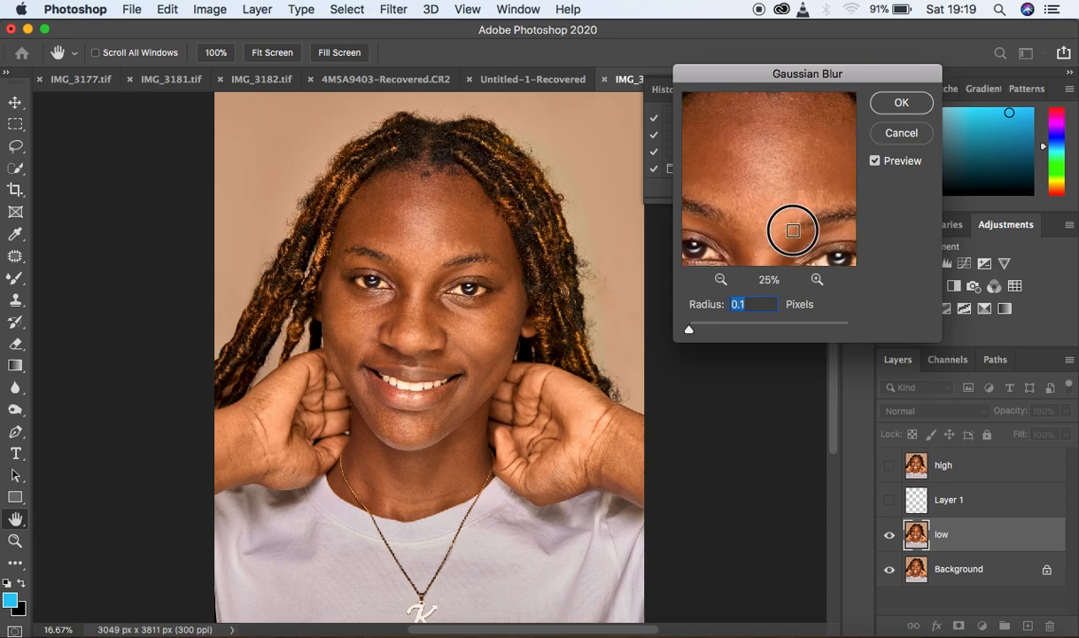
left_click_drag(690, 330, 735, 331)
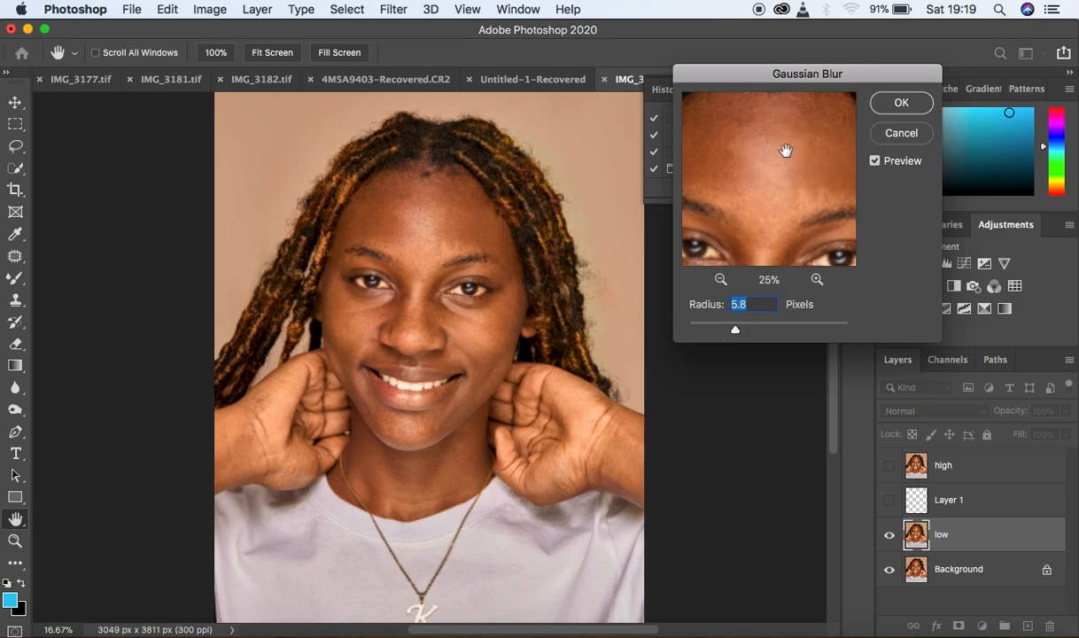
left_click_drag(735, 329, 741, 331)
left_click_drag(752, 167, 732, 107)
left_click_drag(789, 195, 843, 176)
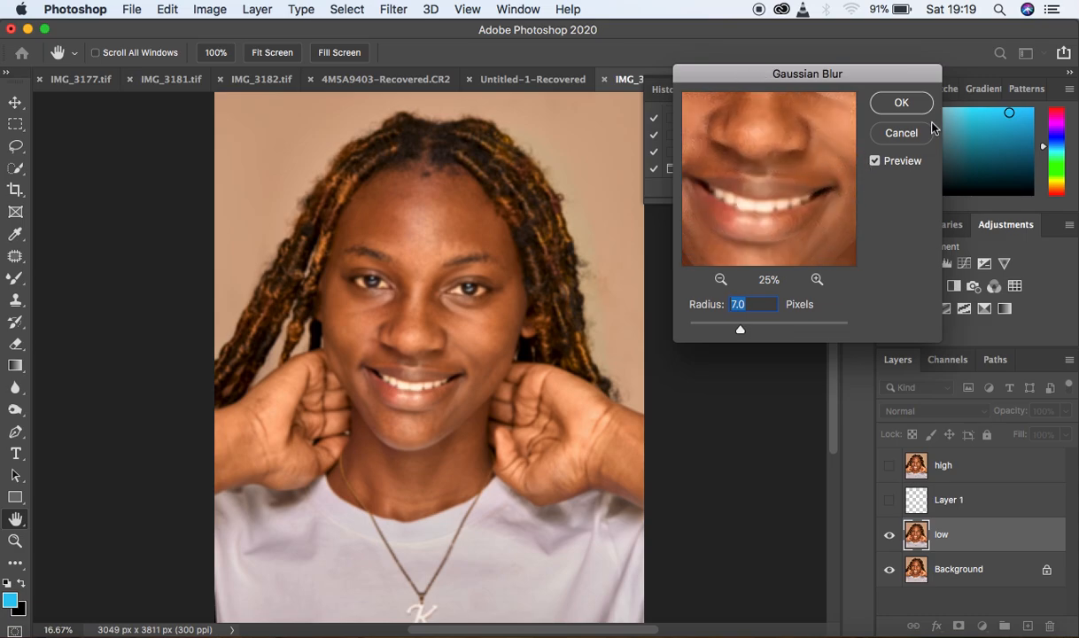
left_click(902, 102)
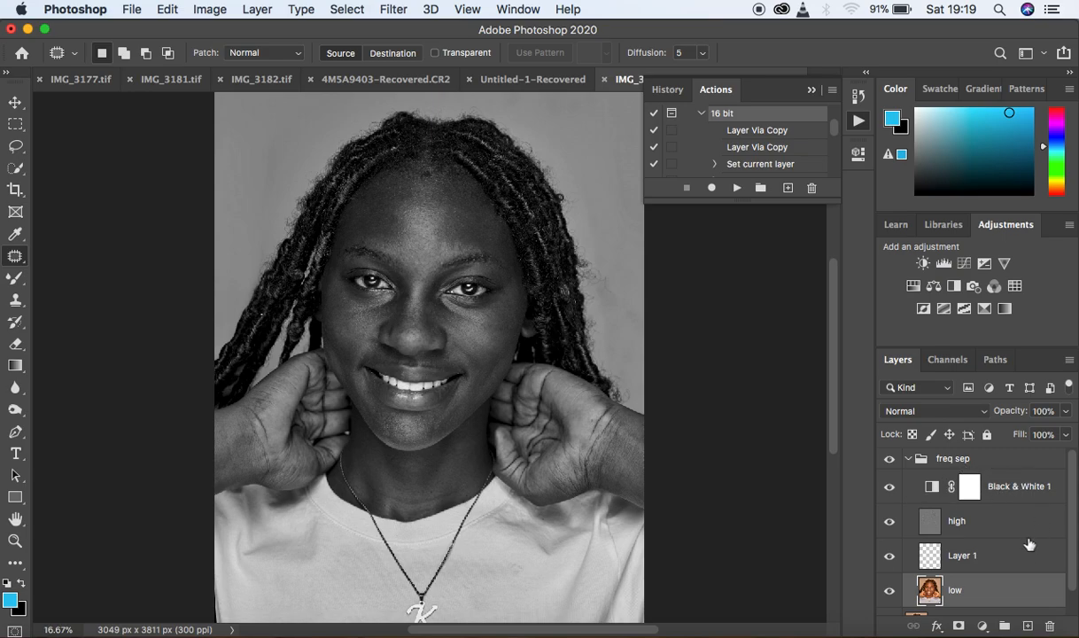
Step: Set Reds to -14 in the Black & White 1 adjustment layer of the freq sep group
double_click(940, 480)
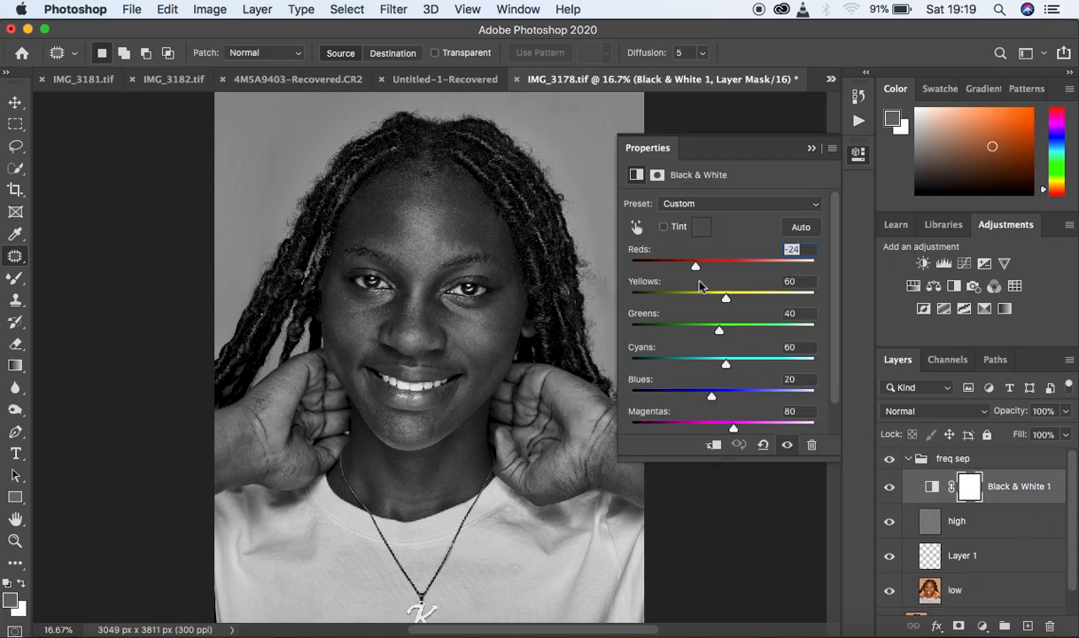
left_click_drag(695, 265, 699, 265)
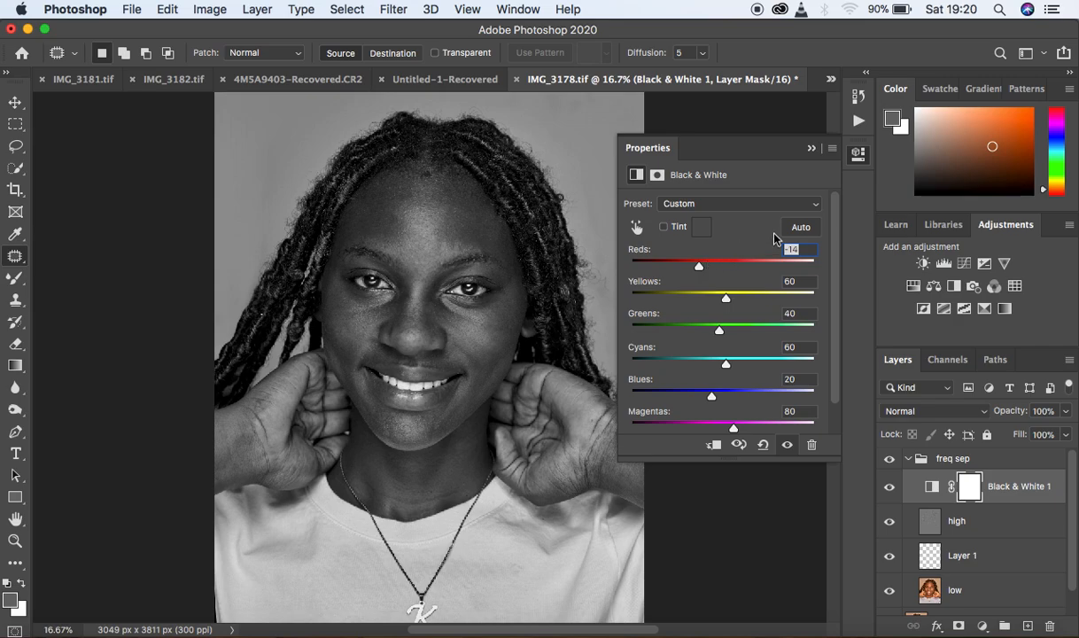
left_click(810, 148)
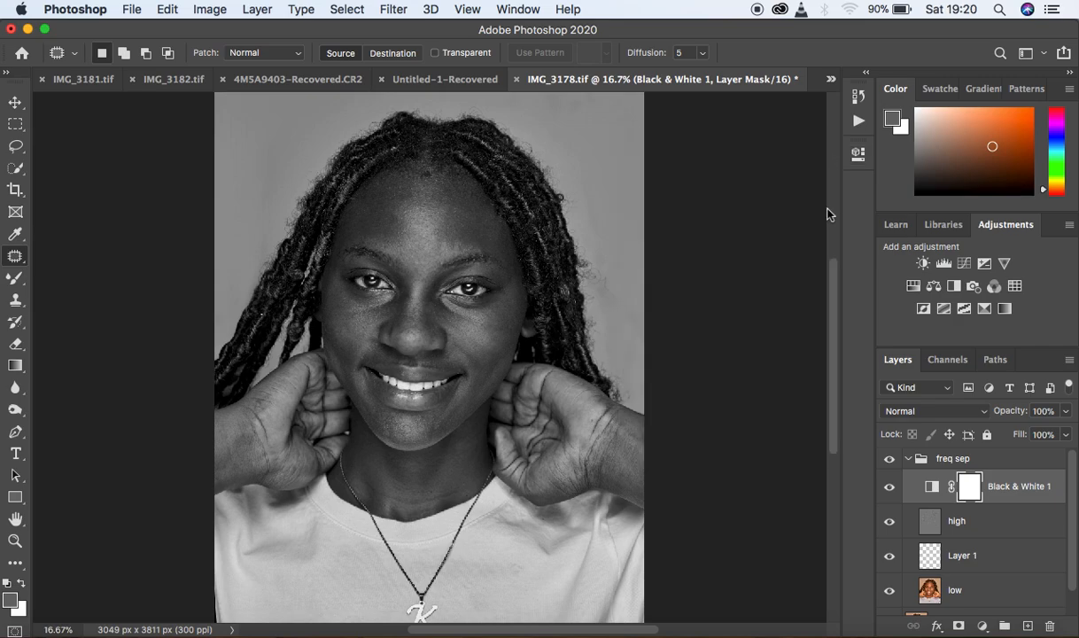
Step: Select the low layer and set up the Mixer Brush with Wet at 9%
left_click(990, 589)
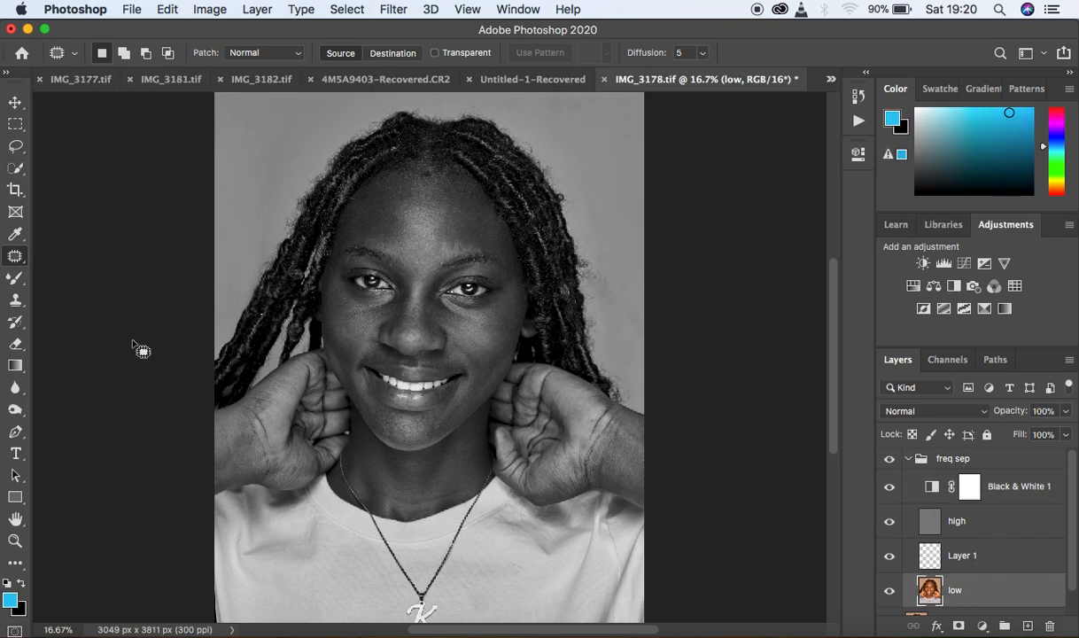
left_click(15, 278)
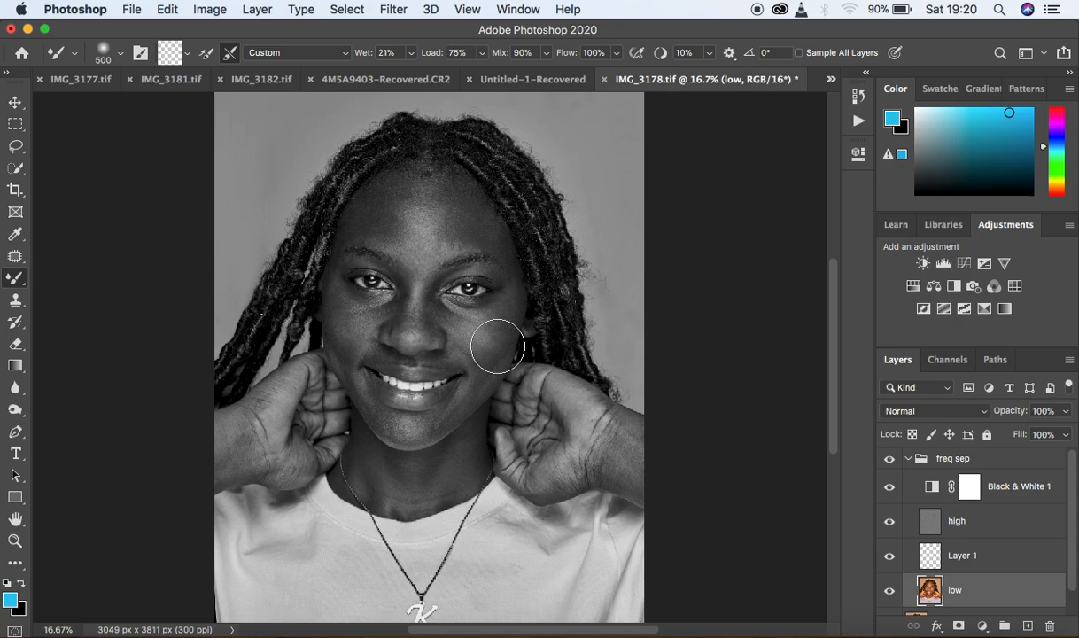
left_click(188, 55)
left_click(200, 83)
left_click(408, 53)
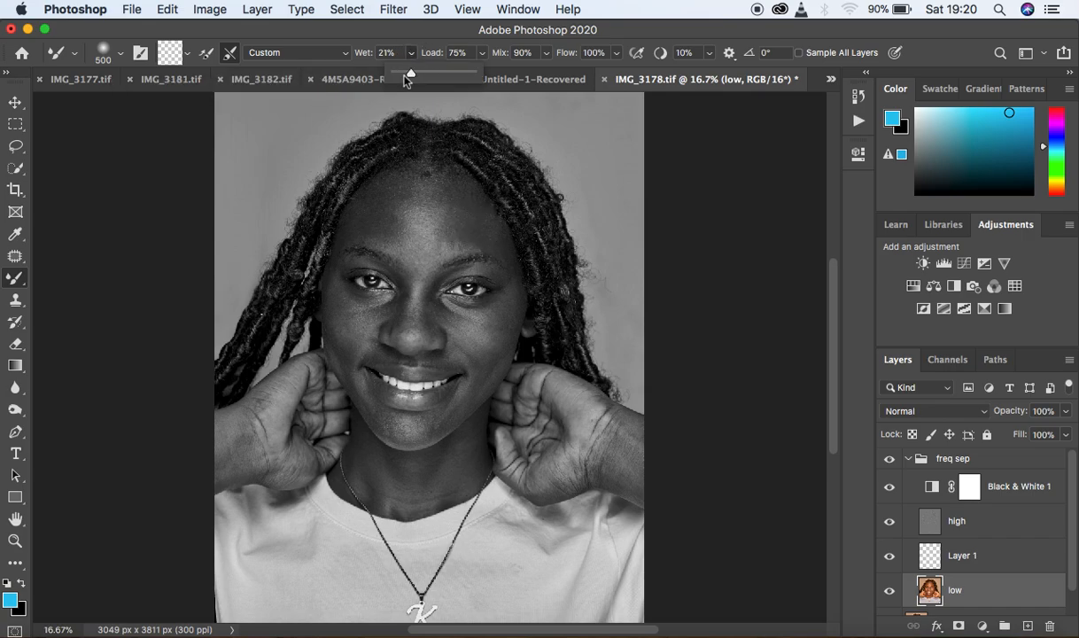
left_click_drag(400, 77, 403, 77)
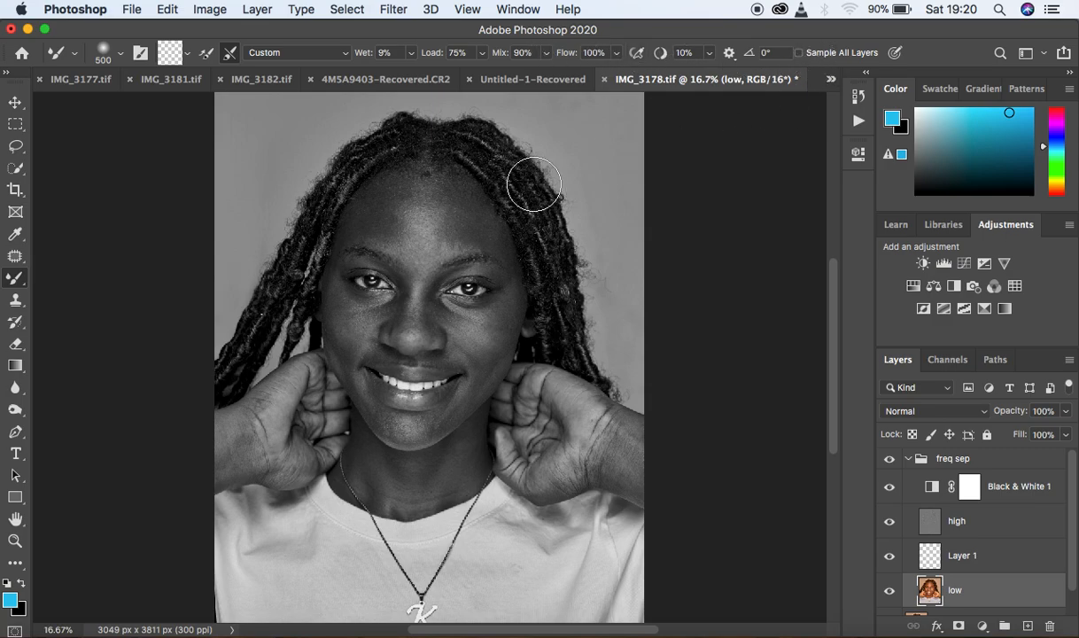
Step: Smooth the forehead's tones on the low layer with repeated Mixer Brush strokes at a 250-pixel brush size
key("super+equal")
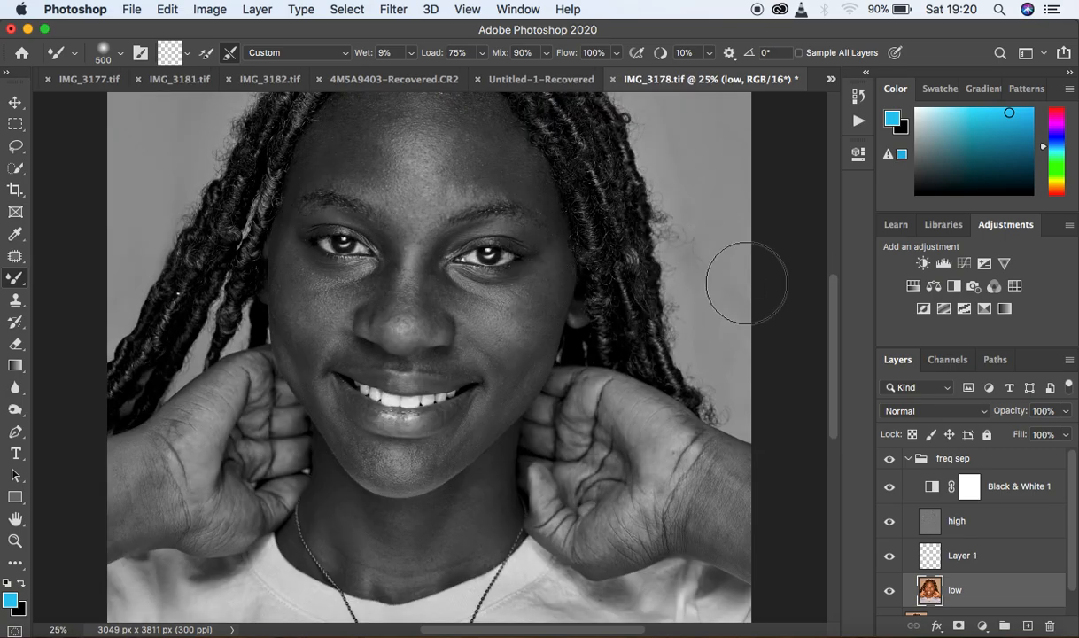
left_click_drag(830, 326, 831, 292)
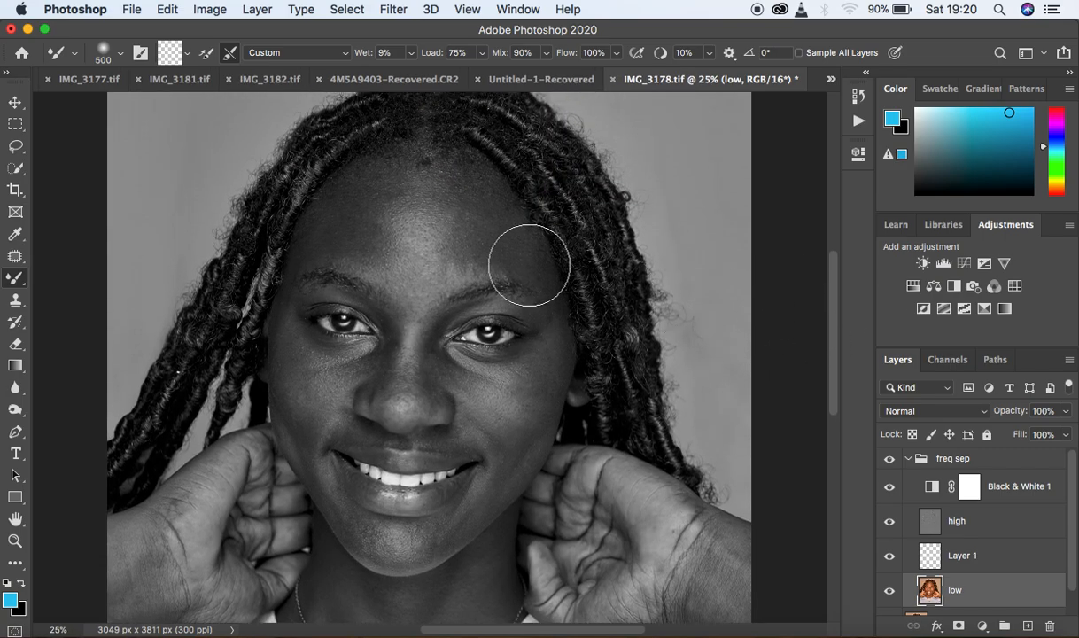
key("bracketleft")
key("bracketleft")
key("bracketleft")
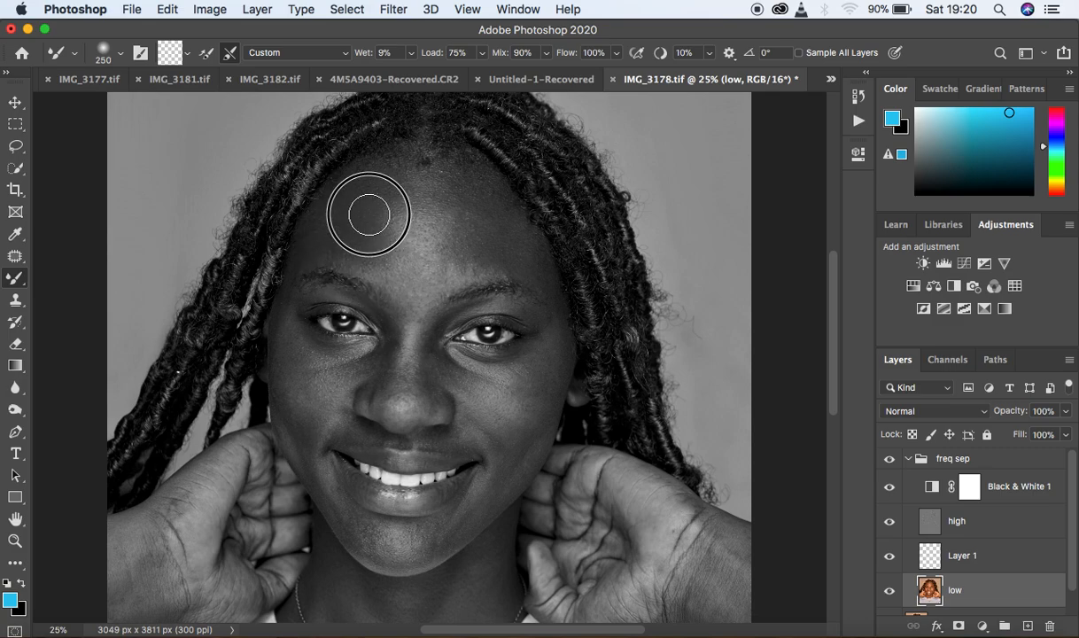
left_click_drag(350, 228, 356, 214)
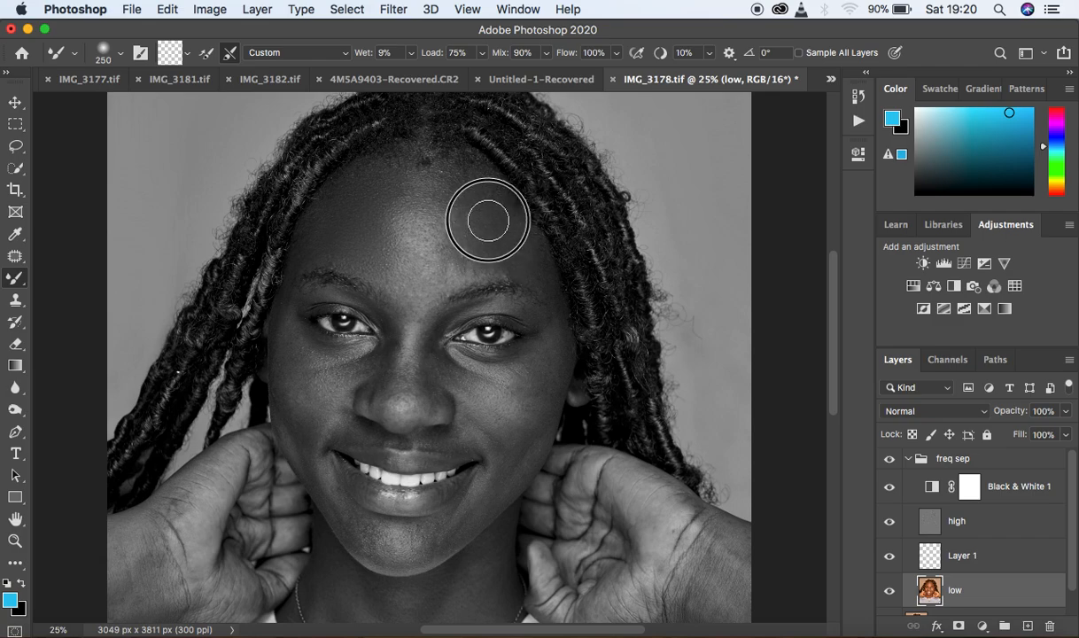
mouse_move(489, 211)
left_mouse_down()
mouse_move(517, 249)
mouse_move(508, 234)
mouse_move(479, 259)
left_mouse_up()
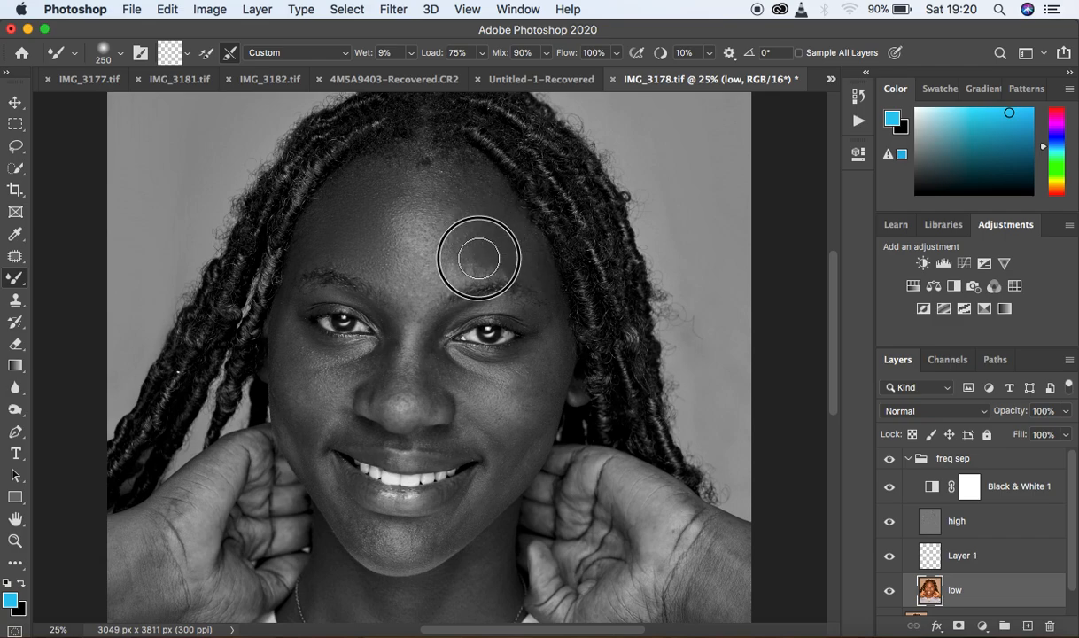
left_click_drag(456, 197, 391, 188)
left_click_drag(467, 252, 410, 277)
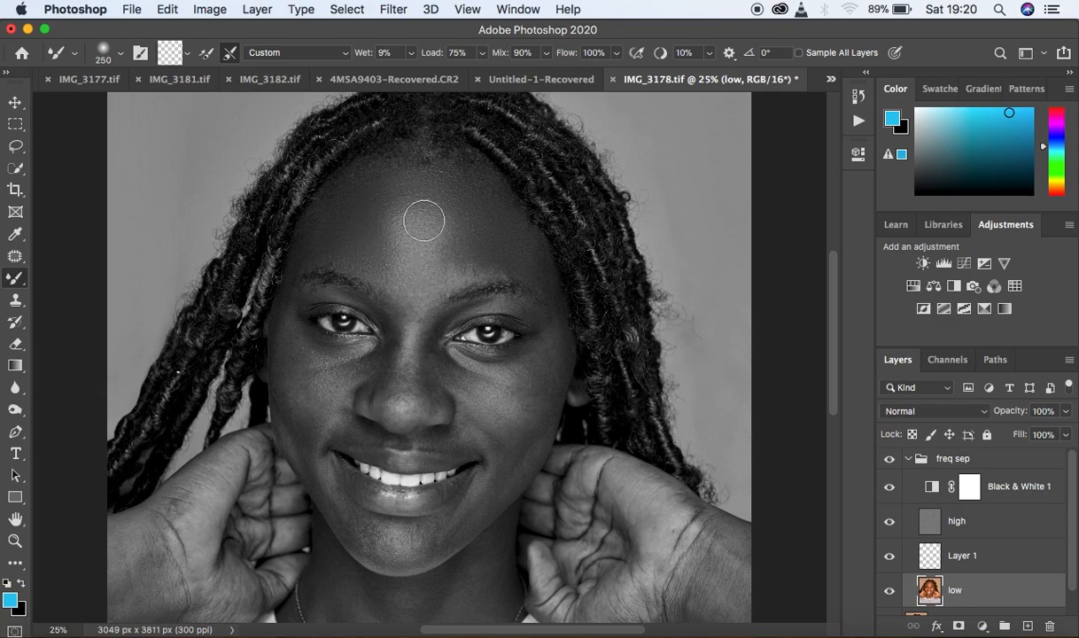
left_click_drag(456, 224, 435, 276)
mouse_move(426, 195)
left_mouse_down()
mouse_move(398, 212)
mouse_move(390, 258)
left_mouse_up()
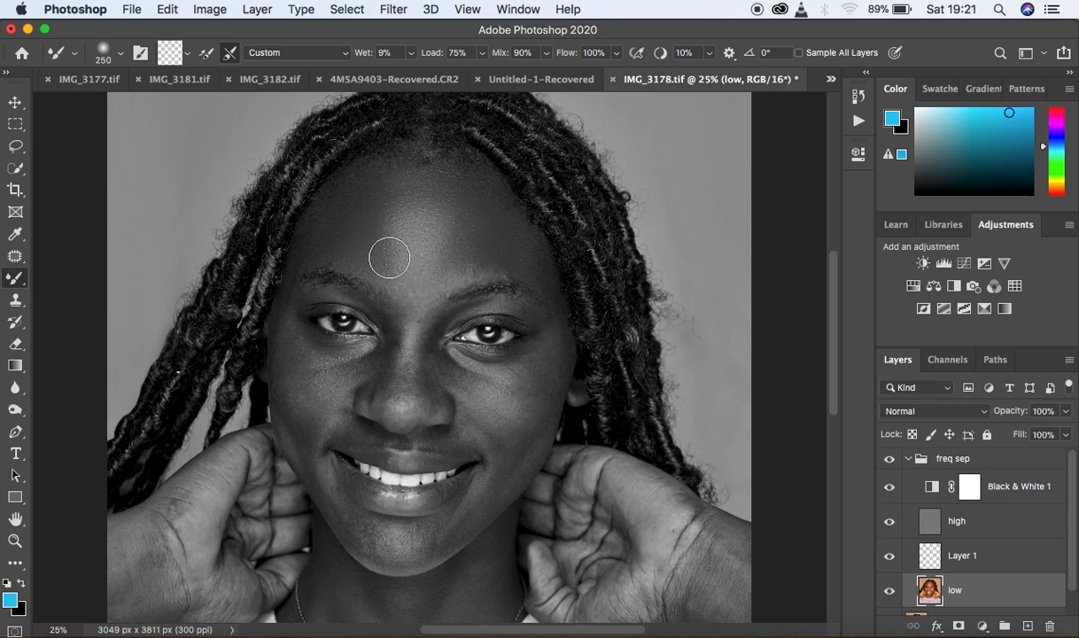
mouse_move(467, 190)
left_mouse_down()
mouse_move(467, 231)
mouse_move(450, 231)
mouse_move(523, 251)
mouse_move(540, 270)
mouse_move(477, 264)
mouse_move(416, 290)
left_mouse_up()
mouse_move(384, 243)
left_mouse_down()
mouse_move(414, 289)
mouse_move(405, 289)
mouse_move(429, 275)
mouse_move(424, 252)
mouse_move(387, 229)
mouse_move(414, 198)
mouse_move(399, 183)
mouse_move(366, 195)
mouse_move(436, 166)
mouse_move(470, 207)
mouse_move(456, 192)
left_mouse_up()
Step: Blend the skin above both eyebrows with a 100-pixel brush and compare the colour portrait with and without the freq sep group
mouse_move(316, 250)
left_mouse_down()
mouse_move(294, 269)
mouse_move(315, 253)
mouse_move(332, 260)
left_mouse_up()
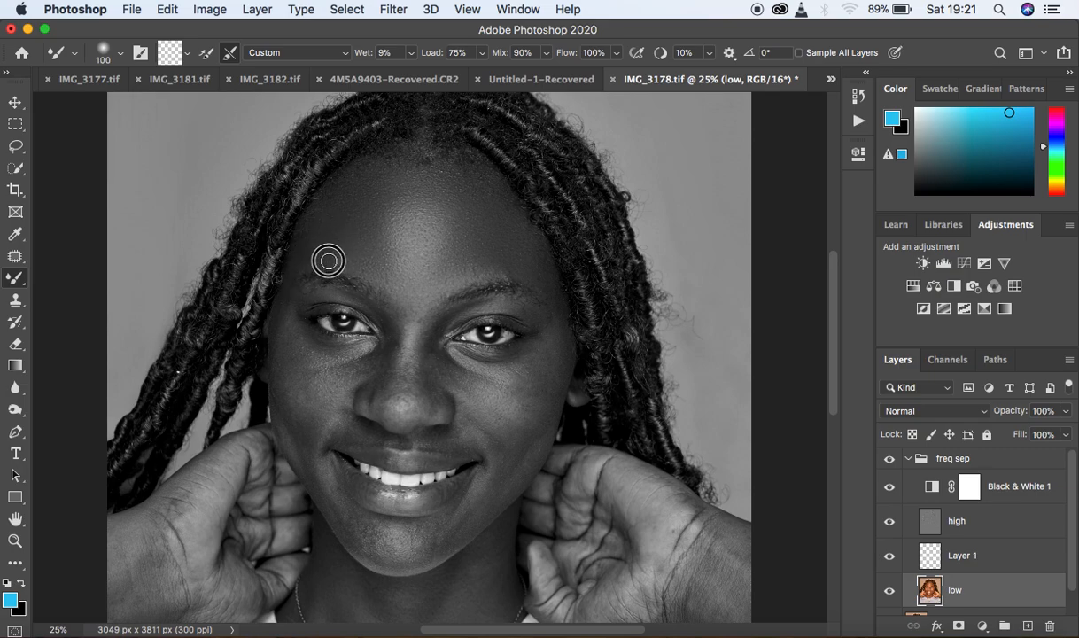
mouse_move(531, 263)
left_mouse_down()
mouse_move(554, 292)
mouse_move(549, 279)
mouse_move(460, 280)
left_mouse_up()
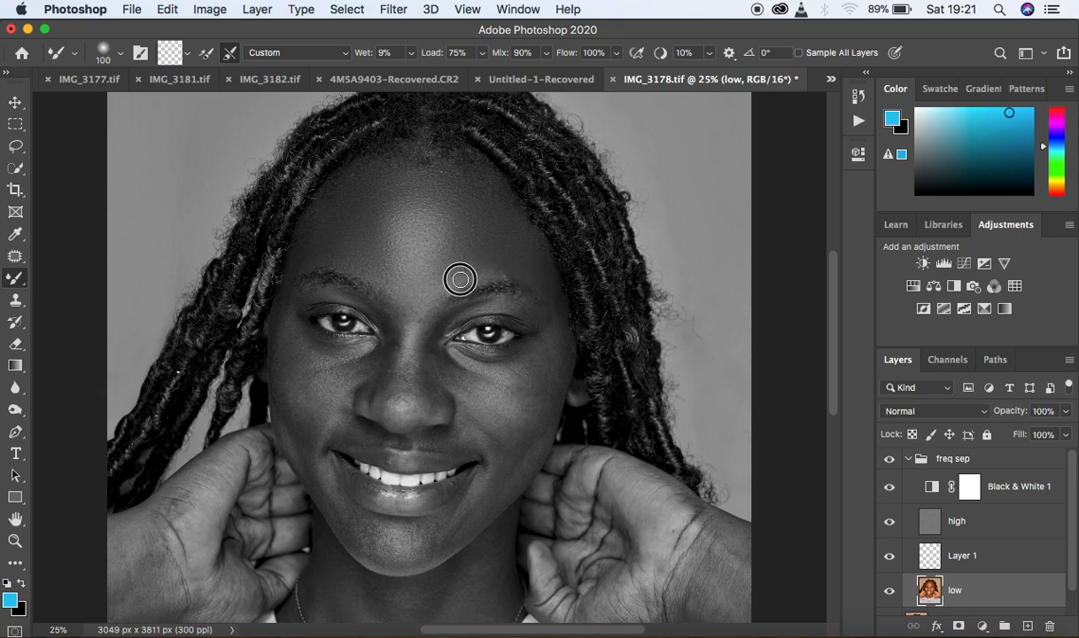
left_click(891, 489)
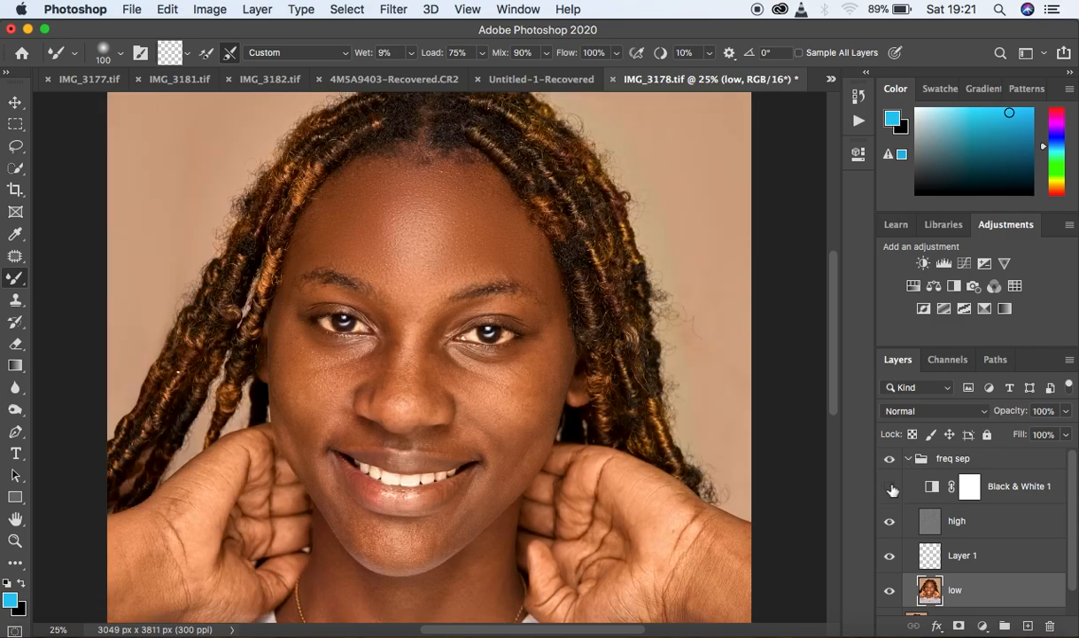
left_click(889, 459)
left_click(889, 459)
left_click(888, 459)
left_click(889, 459)
left_click(889, 487)
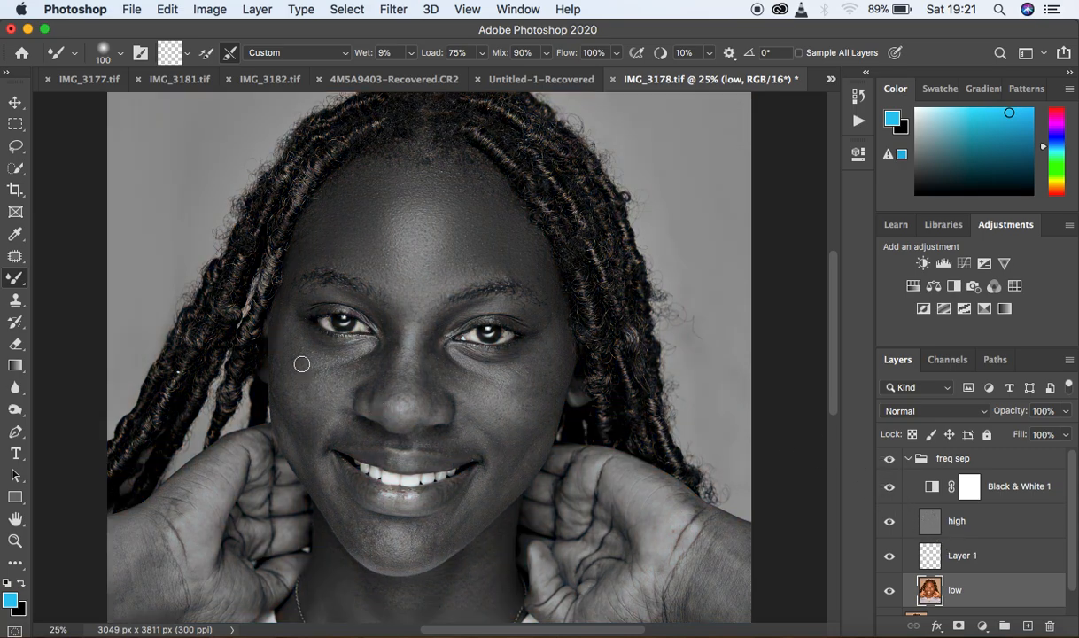
Step: Even out the tones on both cheeks and beneath the eyes with the 100-pixel Mixer Brush
mouse_move(286, 339)
left_mouse_down()
mouse_move(293, 383)
mouse_move(287, 358)
mouse_move(292, 370)
mouse_move(305, 359)
mouse_move(283, 316)
left_mouse_up()
mouse_move(281, 380)
left_mouse_down()
mouse_move(304, 426)
mouse_move(337, 359)
mouse_move(306, 373)
mouse_move(312, 412)
mouse_move(289, 398)
mouse_move(304, 429)
mouse_move(295, 390)
left_mouse_up()
mouse_move(556, 385)
left_mouse_down()
mouse_move(559, 369)
mouse_move(545, 409)
mouse_move(557, 335)
mouse_move(545, 407)
mouse_move(523, 438)
mouse_move(535, 373)
mouse_move(552, 351)
mouse_move(526, 340)
left_mouse_up()
mouse_move(502, 403)
left_mouse_down()
mouse_move(475, 395)
mouse_move(507, 405)
mouse_move(522, 388)
mouse_move(512, 400)
mouse_move(515, 370)
mouse_move(462, 369)
left_mouse_up()
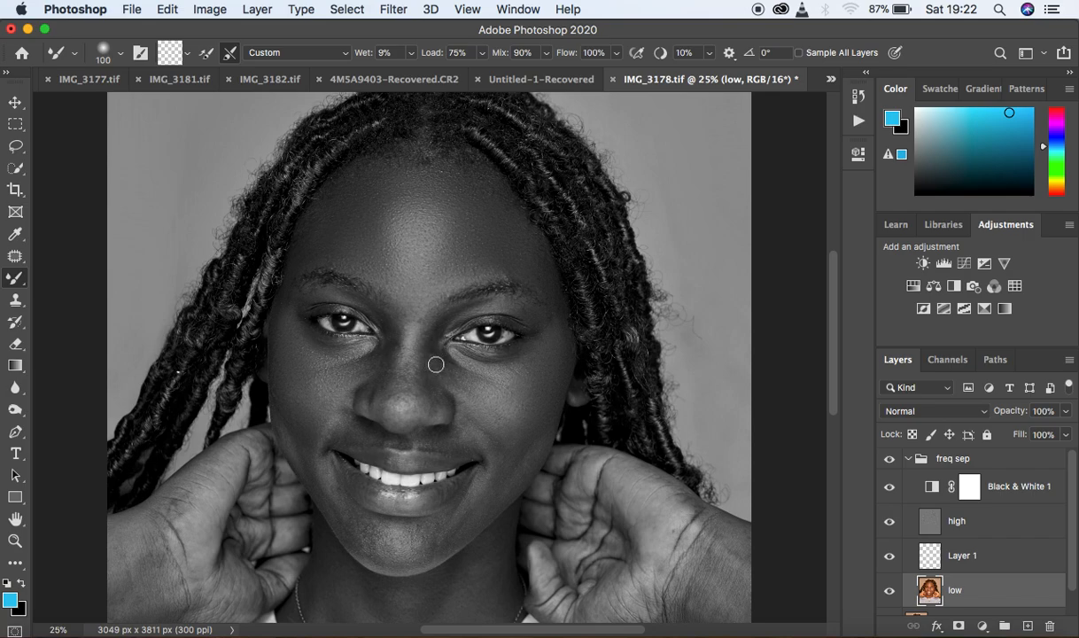
Step: Smooth the bridge, sides and tip of the nose with the Mixer Brush at 125 pixels
mouse_move(388, 335)
left_mouse_down()
mouse_move(376, 393)
mouse_move(393, 352)
mouse_move(388, 395)
mouse_move(390, 356)
mouse_move(368, 391)
left_mouse_up()
mouse_move(431, 347)
left_mouse_down()
mouse_move(428, 396)
mouse_move(428, 345)
mouse_move(418, 370)
mouse_move(427, 336)
mouse_move(420, 412)
mouse_move(432, 359)
mouse_move(434, 377)
mouse_move(432, 386)
mouse_move(430, 346)
mouse_move(421, 370)
mouse_move(428, 332)
mouse_move(410, 312)
mouse_move(400, 400)
mouse_move(408, 358)
mouse_move(401, 406)
left_mouse_up()
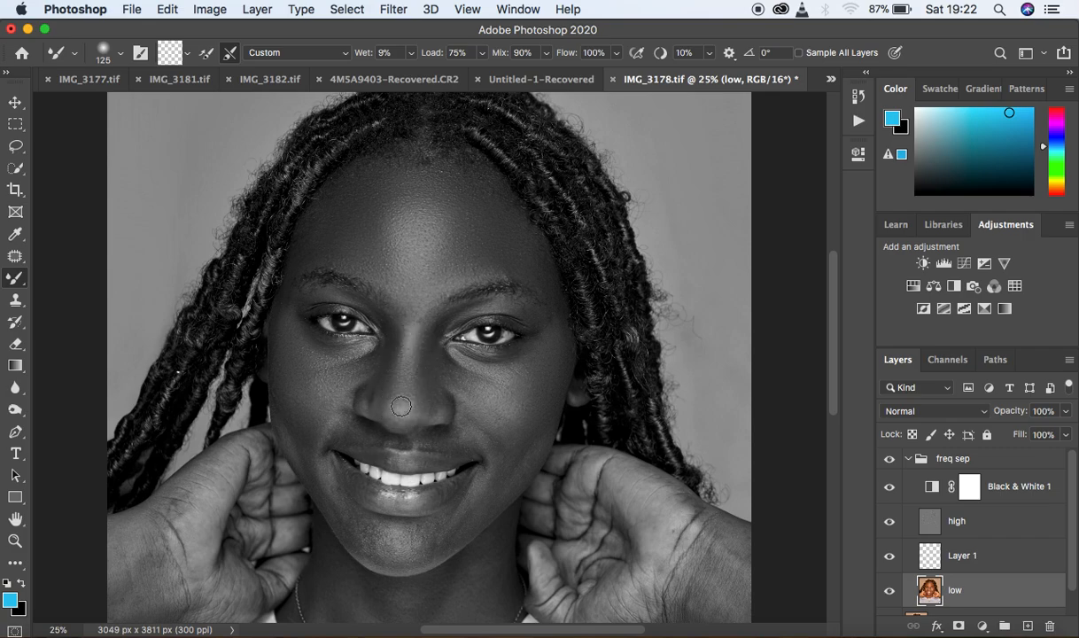
left_click_drag(397, 345, 387, 424)
left_click_drag(433, 392, 410, 422)
left_click_drag(394, 360, 393, 406)
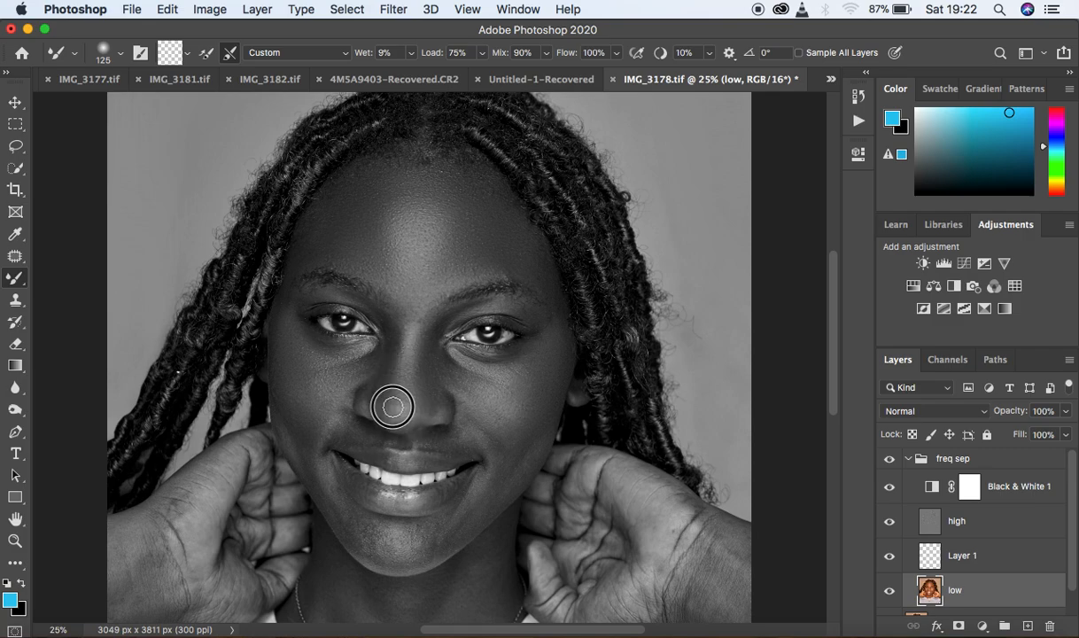
left_click_drag(414, 303, 408, 315)
Step: Compare the colour portrait with and without the freq sep group and blend the skin under both inner eye corners
left_click(888, 487)
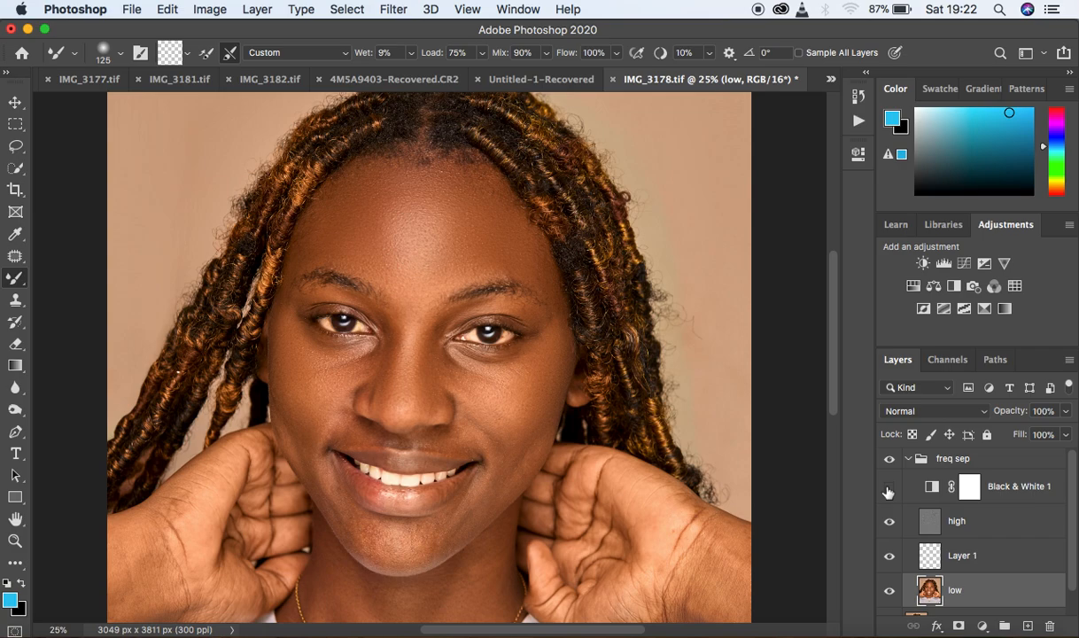
left_click(894, 460)
left_click(893, 460)
left_click(893, 460)
left_click(894, 460)
mouse_move(441, 360)
left_mouse_down()
mouse_move(442, 373)
mouse_move(458, 372)
mouse_move(450, 361)
left_mouse_up()
mouse_move(374, 352)
left_mouse_down()
mouse_move(359, 380)
mouse_move(386, 359)
left_mouse_up()
left_click(890, 486)
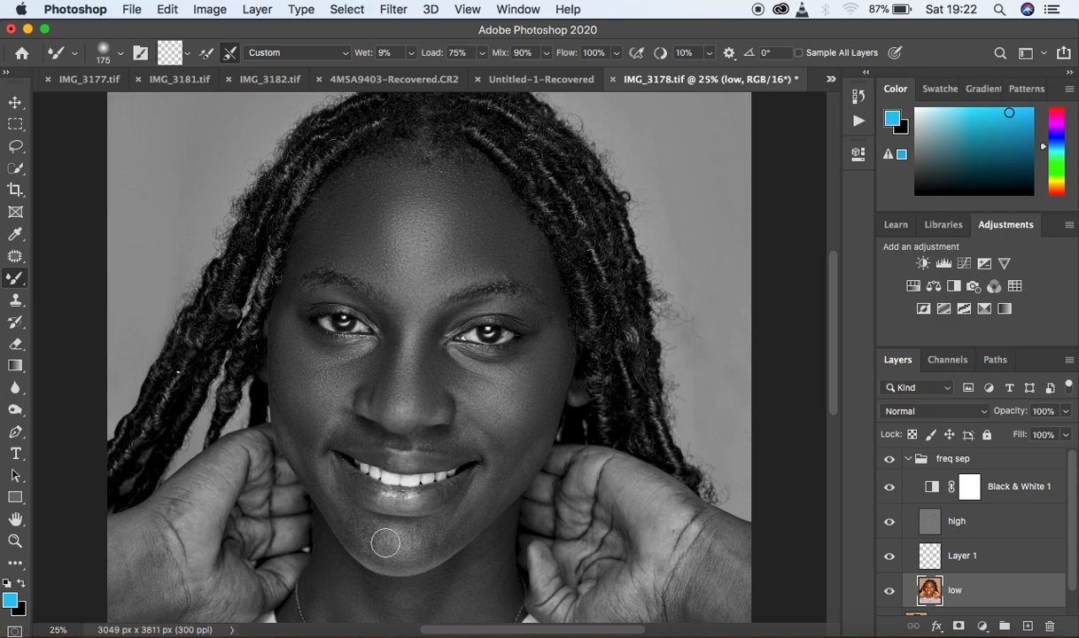
Step: Blend the chin, jawline and lower cheeks with the Mixer Brush at 175 pixels
mouse_move(386, 543)
left_mouse_down()
mouse_move(410, 535)
mouse_move(398, 550)
mouse_move(429, 557)
mouse_move(488, 494)
mouse_move(455, 519)
mouse_move(400, 527)
mouse_move(339, 515)
mouse_move(349, 521)
mouse_move(335, 502)
mouse_move(364, 546)
mouse_move(376, 535)
mouse_move(365, 543)
mouse_move(333, 504)
mouse_move(273, 373)
left_mouse_up()
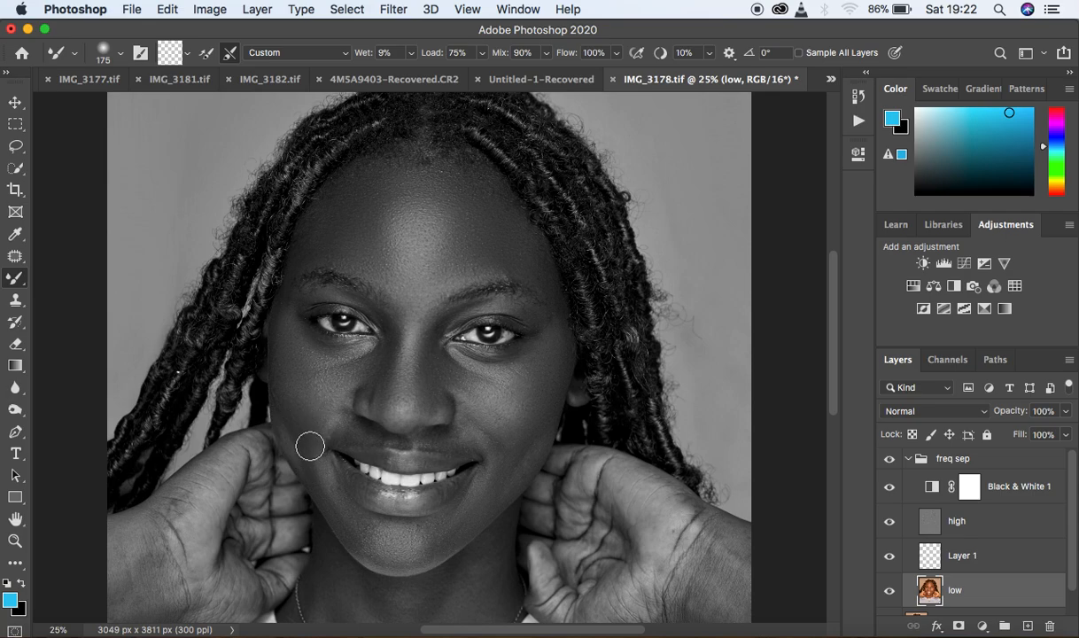
left_click_drag(320, 454, 348, 517)
mouse_move(406, 540)
left_mouse_down()
mouse_move(435, 543)
mouse_move(472, 510)
left_mouse_up()
mouse_move(481, 434)
left_mouse_down()
mouse_move(502, 461)
mouse_move(532, 433)
mouse_move(519, 423)
mouse_move(530, 453)
mouse_move(510, 483)
mouse_move(530, 472)
mouse_move(515, 483)
left_mouse_up()
Step: Refine the smile lines, upper lip area and skin beside the nostrils with a 100-pixel Mixer Brush
key("super+equal")
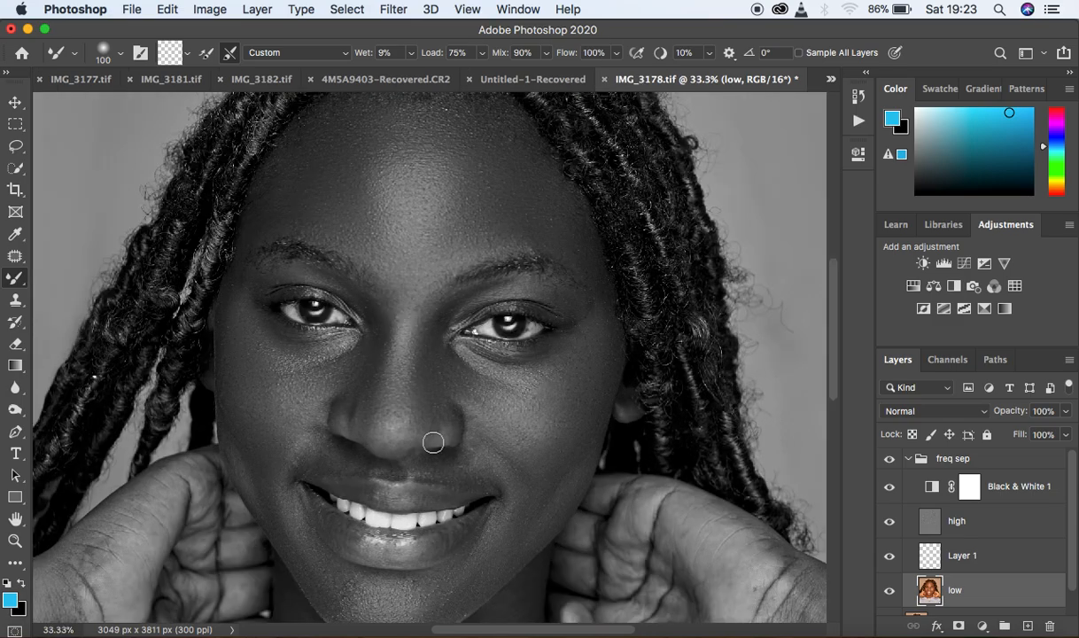
mouse_move(477, 451)
left_mouse_down()
mouse_move(479, 472)
mouse_move(460, 460)
mouse_move(443, 466)
mouse_move(470, 471)
mouse_move(472, 453)
mouse_move(482, 474)
mouse_move(463, 404)
left_mouse_up()
mouse_move(342, 455)
left_mouse_down()
mouse_move(320, 461)
mouse_move(322, 453)
mouse_move(349, 464)
mouse_move(322, 447)
mouse_move(311, 459)
mouse_move(324, 445)
mouse_move(299, 420)
mouse_move(286, 431)
left_mouse_up()
mouse_move(297, 527)
left_mouse_down()
mouse_move(283, 469)
mouse_move(377, 464)
left_mouse_up()
mouse_move(445, 467)
left_mouse_down()
mouse_move(432, 475)
mouse_move(472, 450)
mouse_move(465, 419)
left_mouse_up()
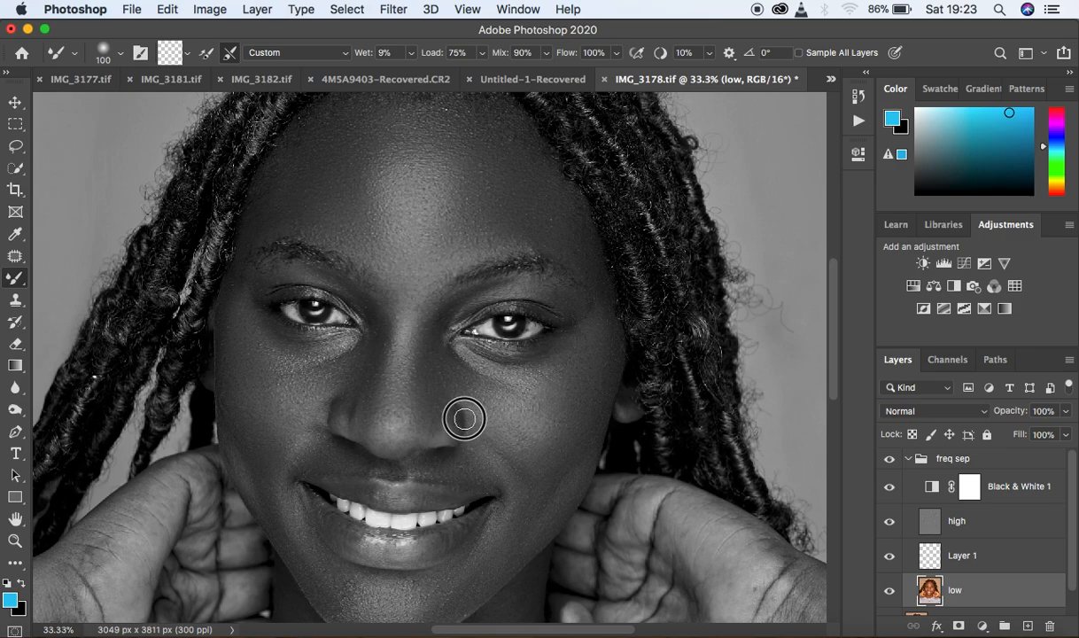
Step: Smooth the outer cheeks and temples along both edges of the face with the 100-pixel Mixer Brush
mouse_move(563, 451)
left_mouse_down()
mouse_move(546, 478)
mouse_move(585, 417)
left_mouse_up()
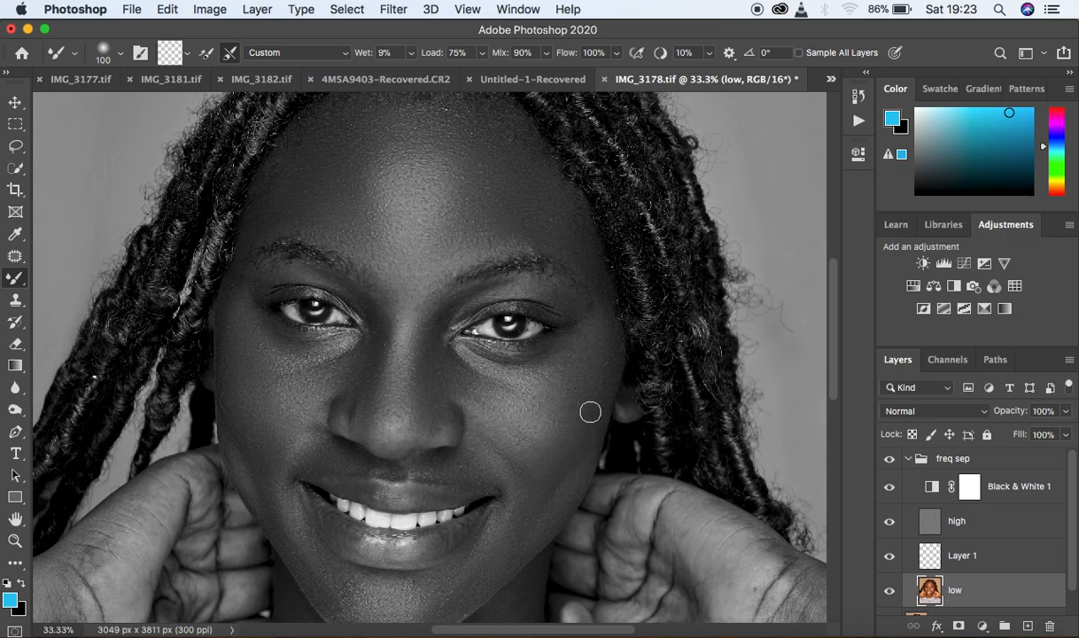
mouse_move(242, 389)
left_mouse_down()
mouse_move(229, 373)
mouse_move(227, 390)
mouse_move(228, 334)
left_mouse_up()
left_click_drag(271, 212, 255, 240)
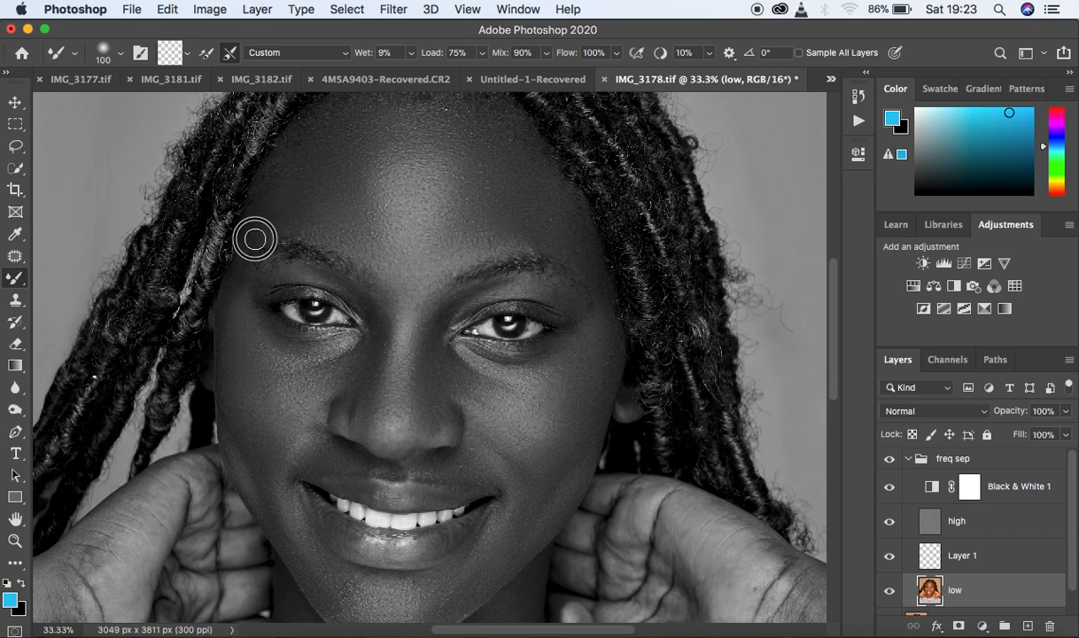
mouse_move(549, 229)
left_mouse_down()
mouse_move(518, 236)
mouse_move(591, 272)
mouse_move(601, 291)
mouse_move(608, 377)
mouse_move(585, 368)
left_mouse_up()
Step: Hide the Black & White 1 layer and examine the retouched skin in colour, both in the whole portrait and close up
key("super+minus")
key("super+minus")
key("super+minus")
key("super+minus")
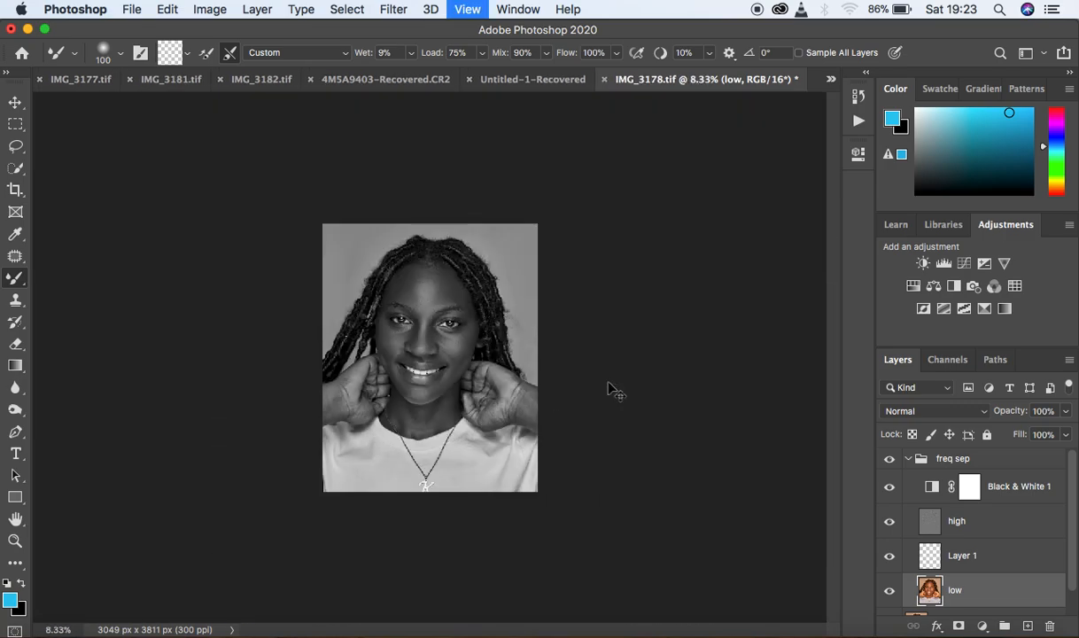
key("super+plus")
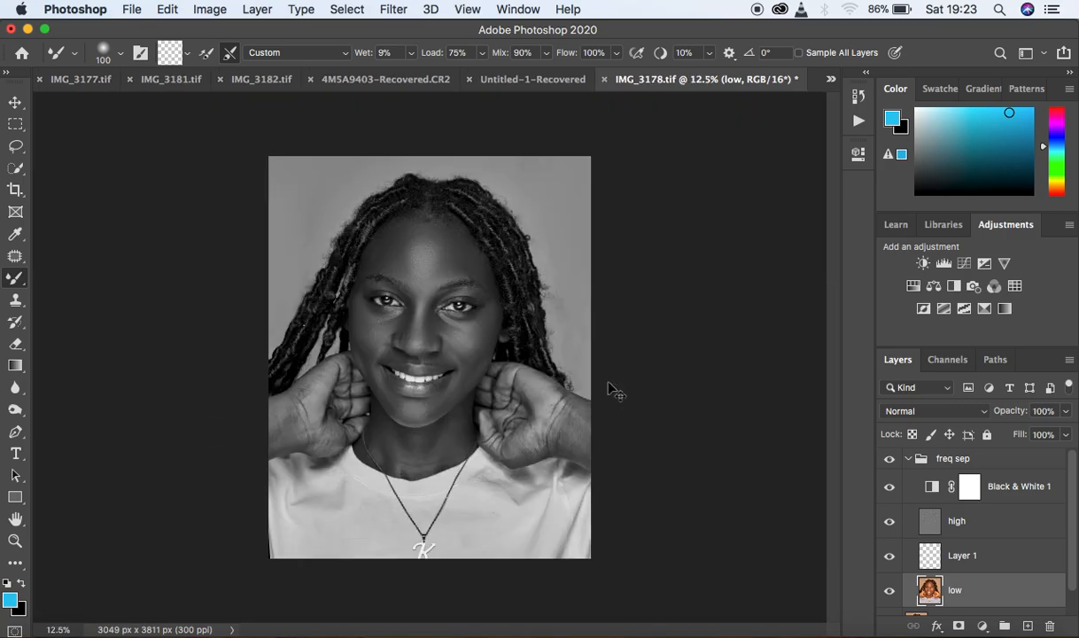
left_click(890, 488)
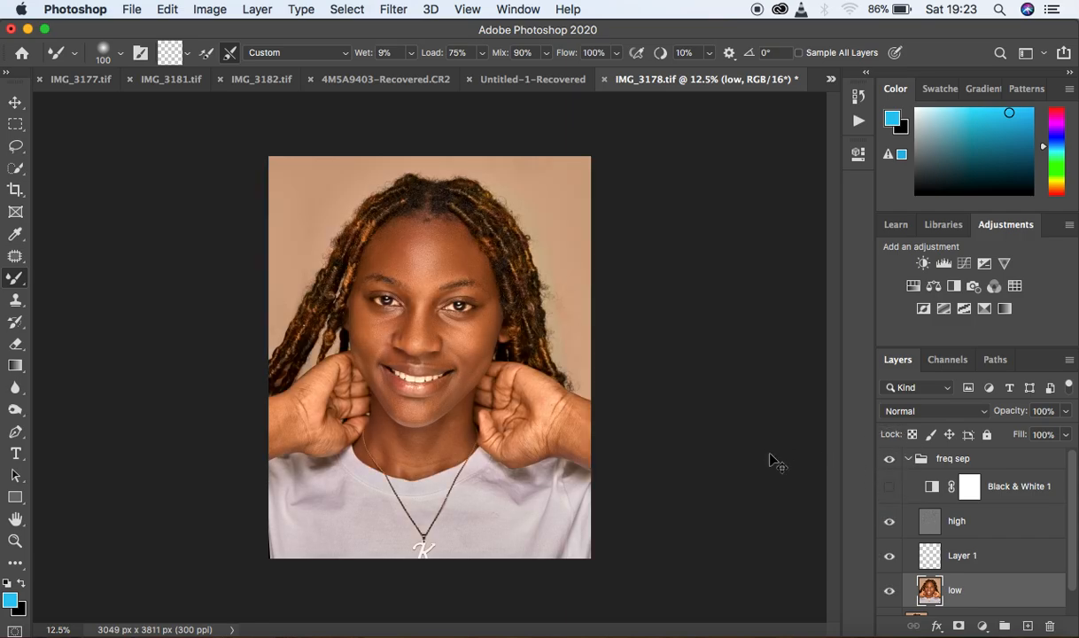
key("super+plus")
key("super+plus")
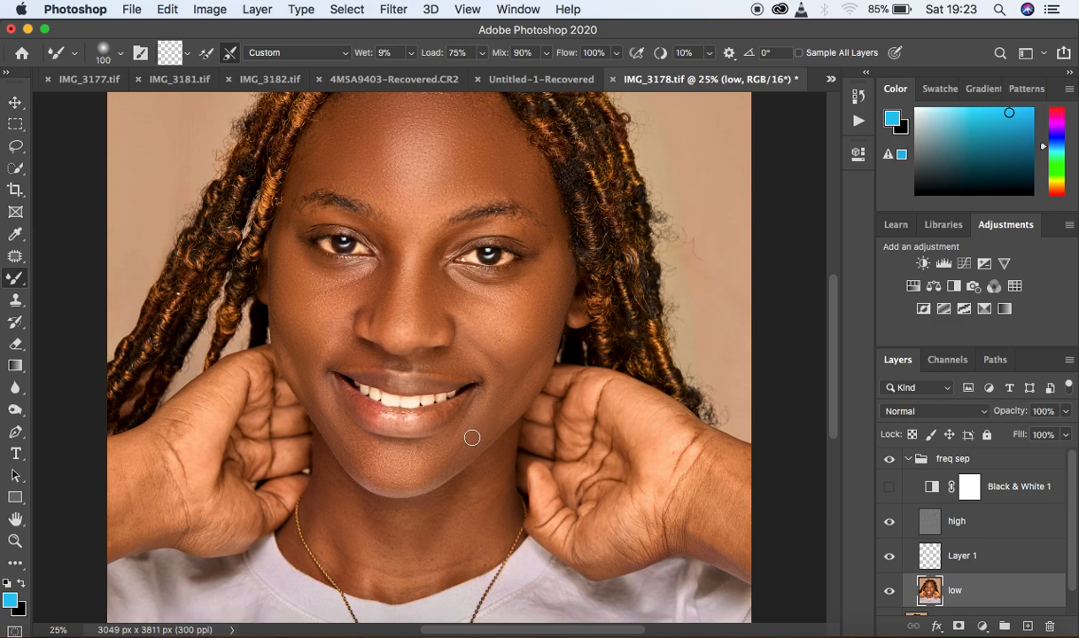
Step: Show Black & White 1 again and smooth the neck's tones with the Mixer Brush at 175 and 250 pixels
left_click(358, 466, "alt")
left_click(890, 486)
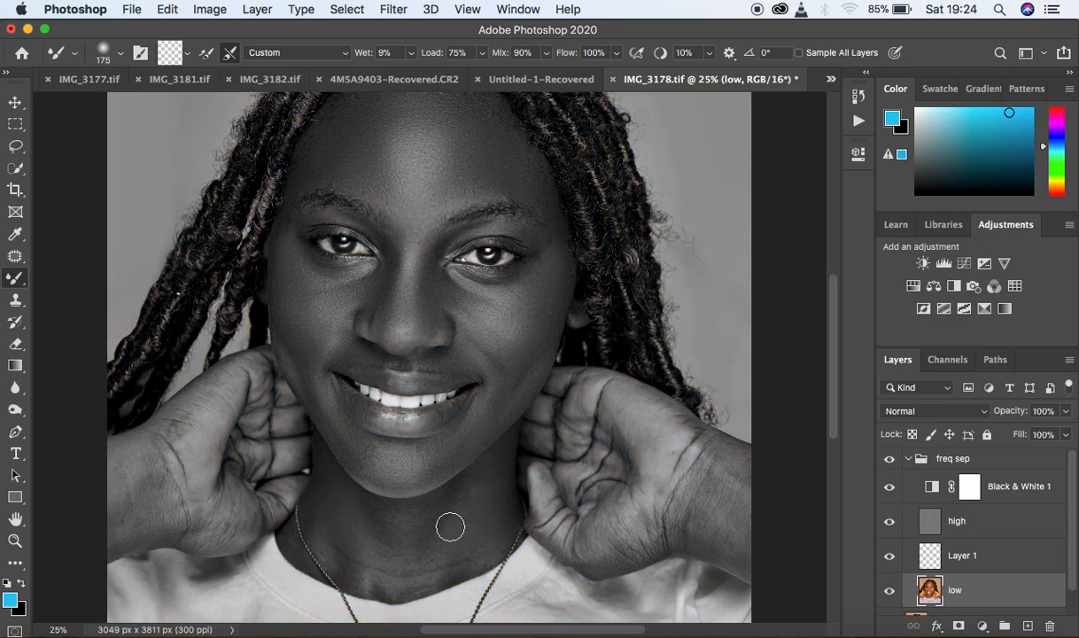
mouse_move(392, 526)
left_mouse_down()
mouse_move(393, 557)
mouse_move(388, 538)
left_mouse_up()
mouse_move(446, 510)
left_mouse_down()
mouse_move(445, 520)
mouse_move(446, 510)
mouse_move(418, 508)
left_mouse_up()
left_click_drag(487, 496, 458, 539)
left_click_drag(384, 572, 409, 570)
mouse_move(405, 529)
left_mouse_down()
mouse_move(405, 552)
mouse_move(394, 536)
left_mouse_up()
mouse_move(329, 493)
left_mouse_down()
mouse_move(345, 513)
mouse_move(338, 544)
mouse_move(356, 547)
mouse_move(359, 532)
mouse_move(427, 525)
mouse_move(494, 491)
mouse_move(456, 541)
left_mouse_up()
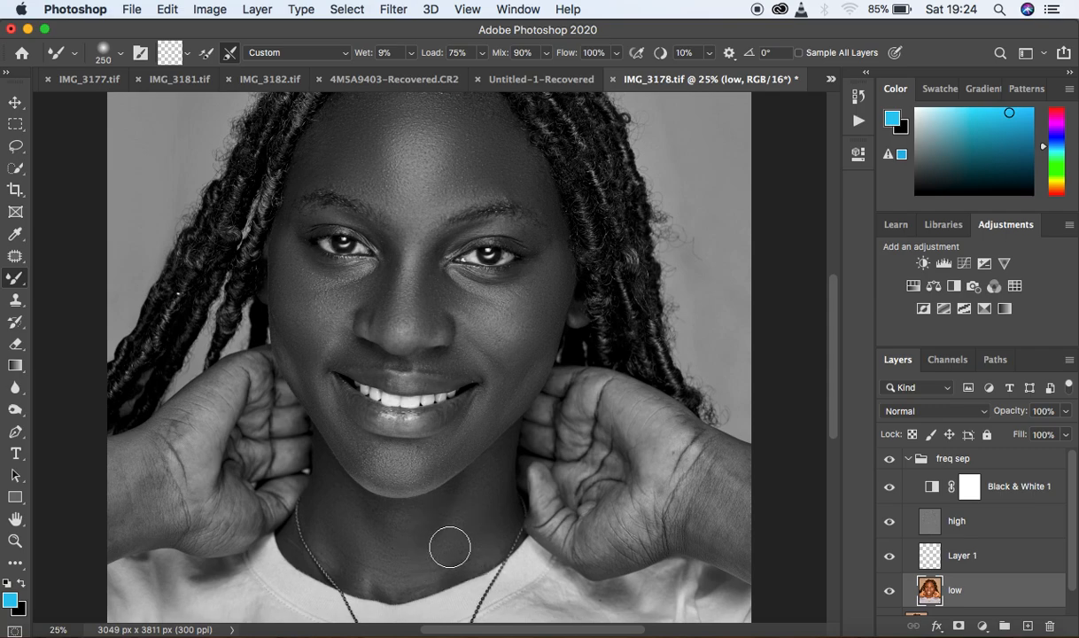
mouse_move(384, 571)
left_mouse_down()
mouse_move(369, 570)
mouse_move(329, 511)
mouse_move(408, 564)
mouse_move(456, 552)
left_mouse_up()
left_click_drag(487, 491, 458, 545)
Step: Blend the palm, wrist and forearm on the right side of the portrait with the Mixer Brush at 175 pixels
mouse_move(698, 447)
left_mouse_down()
mouse_move(731, 466)
mouse_move(719, 456)
left_mouse_up()
mouse_move(693, 530)
left_mouse_down()
mouse_move(714, 548)
mouse_move(706, 533)
mouse_move(717, 528)
mouse_move(736, 537)
mouse_move(717, 499)
left_mouse_up()
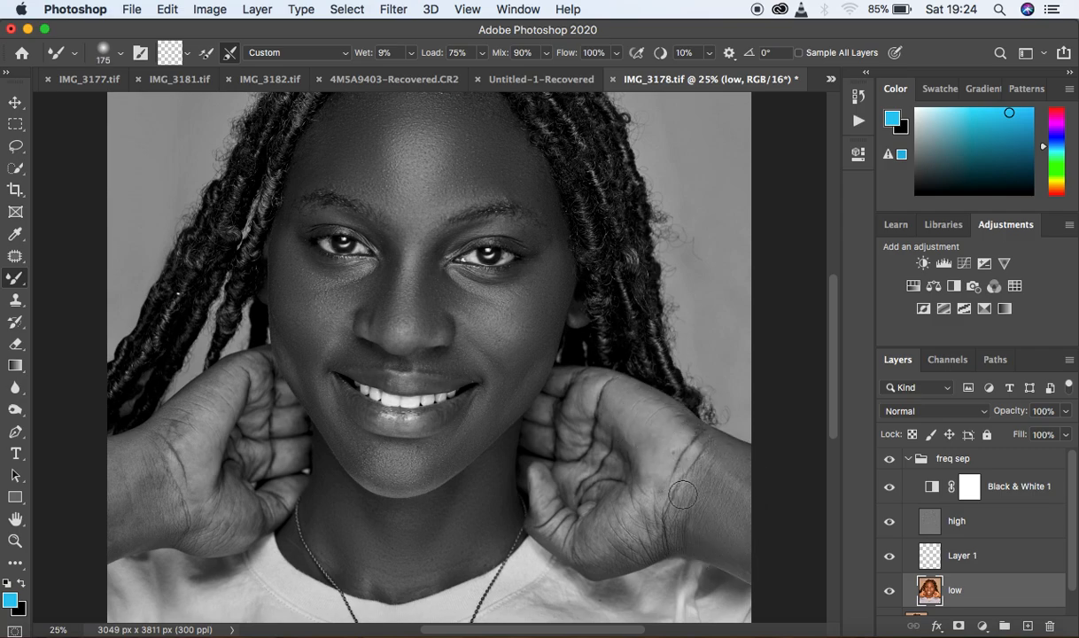
mouse_move(649, 520)
left_mouse_down()
mouse_move(610, 542)
mouse_move(644, 537)
mouse_move(638, 529)
mouse_move(724, 544)
left_mouse_up()
mouse_move(614, 449)
left_mouse_down()
mouse_move(586, 401)
mouse_move(592, 390)
mouse_move(667, 405)
left_mouse_up()
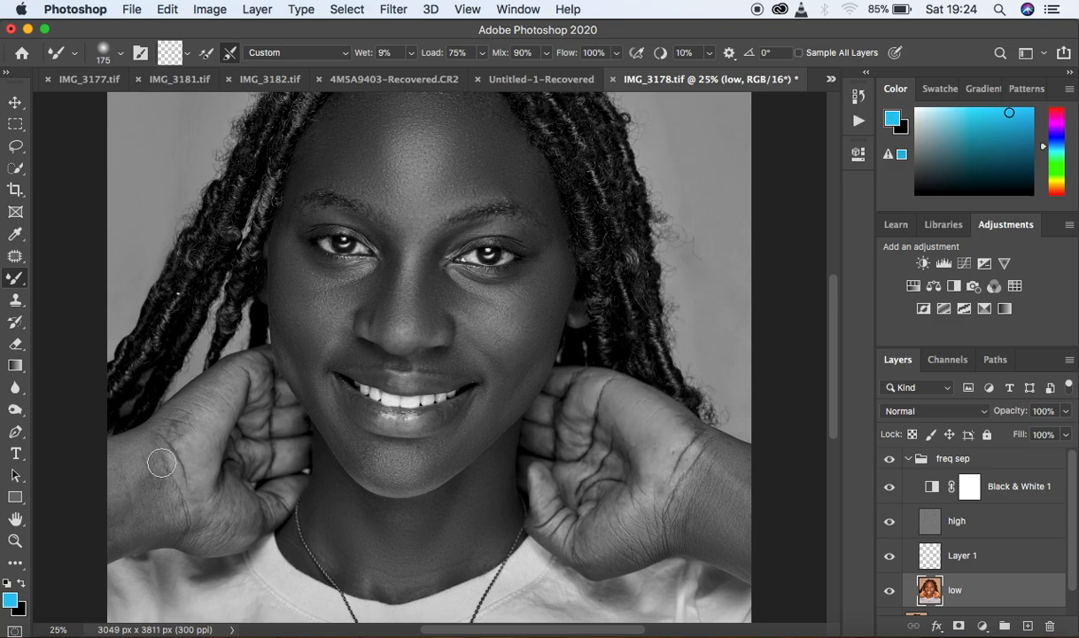
Step: Smooth the hand, wrist and forearm on the portrait's left side, plus the adjoining edge of the neck, with the Mixer Brush
mouse_move(135, 463)
left_mouse_down()
mouse_move(152, 436)
mouse_move(137, 498)
mouse_move(111, 523)
mouse_move(137, 514)
mouse_move(132, 506)
mouse_move(219, 525)
mouse_move(238, 515)
left_mouse_up()
left_click_drag(321, 512, 338, 538)
mouse_move(204, 430)
left_mouse_down()
mouse_move(154, 457)
mouse_move(219, 385)
left_mouse_up()
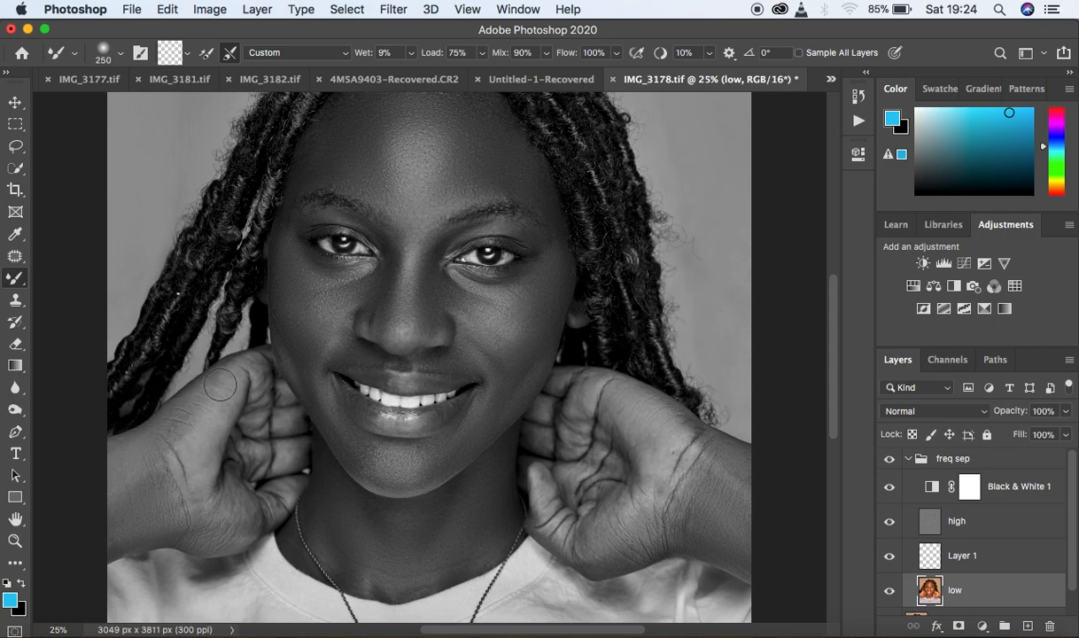
mouse_move(258, 496)
left_mouse_down()
mouse_move(216, 540)
mouse_move(108, 545)
mouse_move(135, 514)
mouse_move(115, 495)
mouse_move(115, 453)
left_mouse_up()
Step: Hide Black & White 1 and compare the colour portrait with and without the freq sep group
left_click(890, 487)
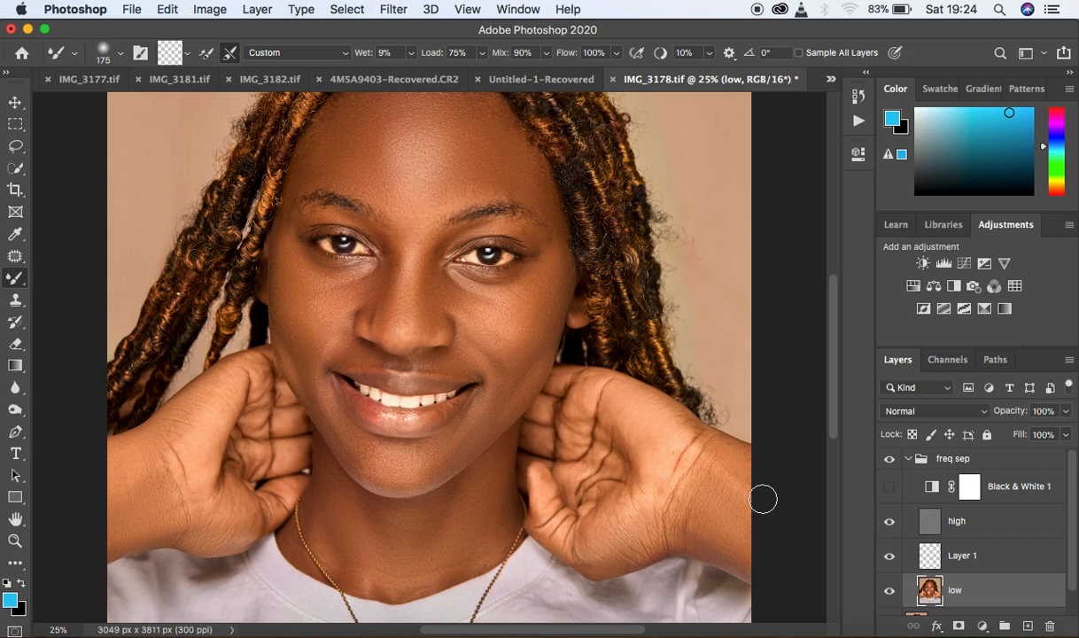
key("super+minus")
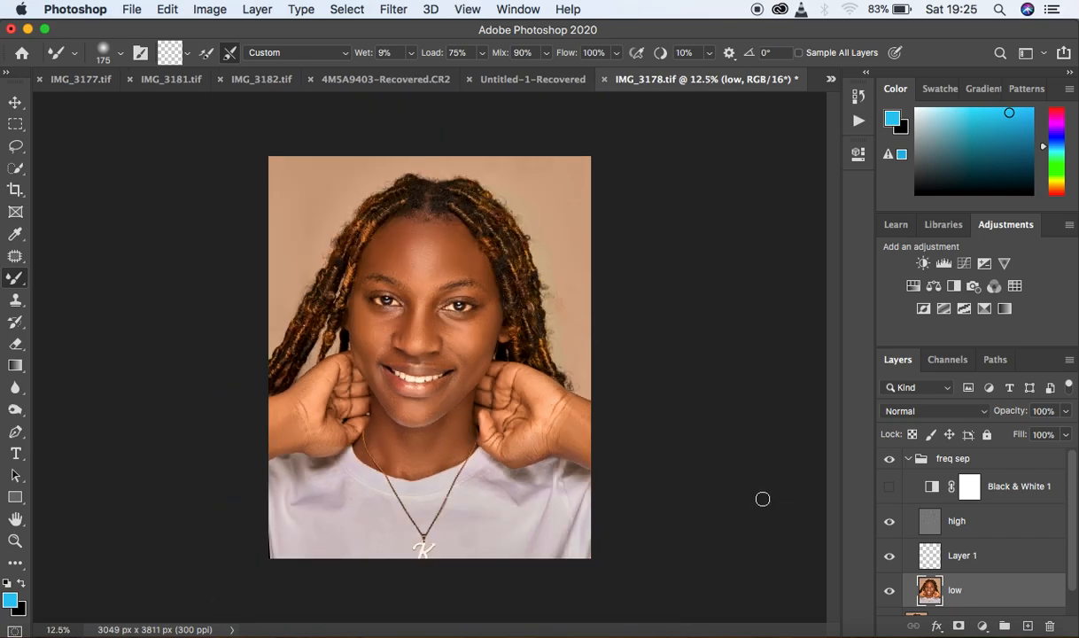
left_click(891, 457)
left_click(891, 457)
left_click(890, 457)
left_click(891, 458)
key("super+equal")
key("super+equal")
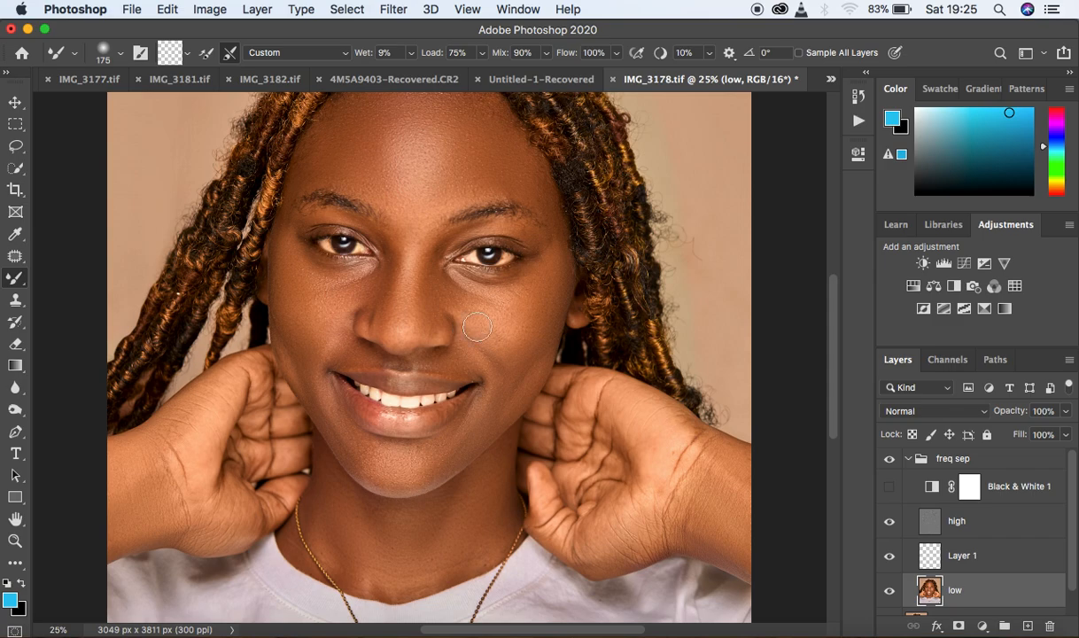
left_click(890, 487)
left_click(890, 487)
Step: Lasso the forehead above the eyebrows on the low layer, apply a 21.9-pixel Gaussian Blur, and deselect
left_click(15, 146)
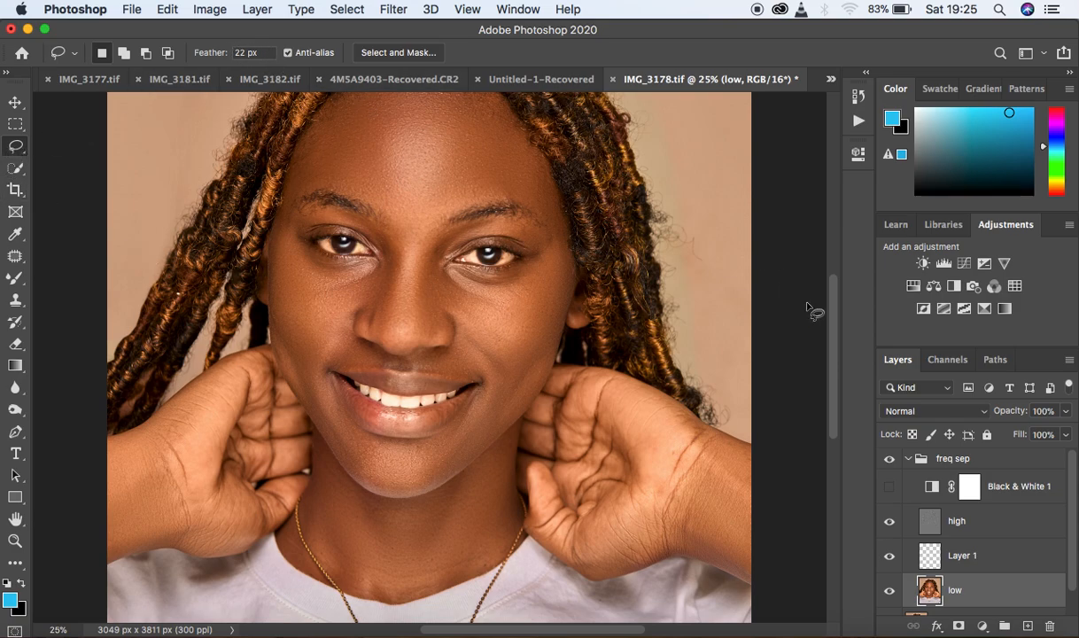
scroll(833, 303, "up", 3)
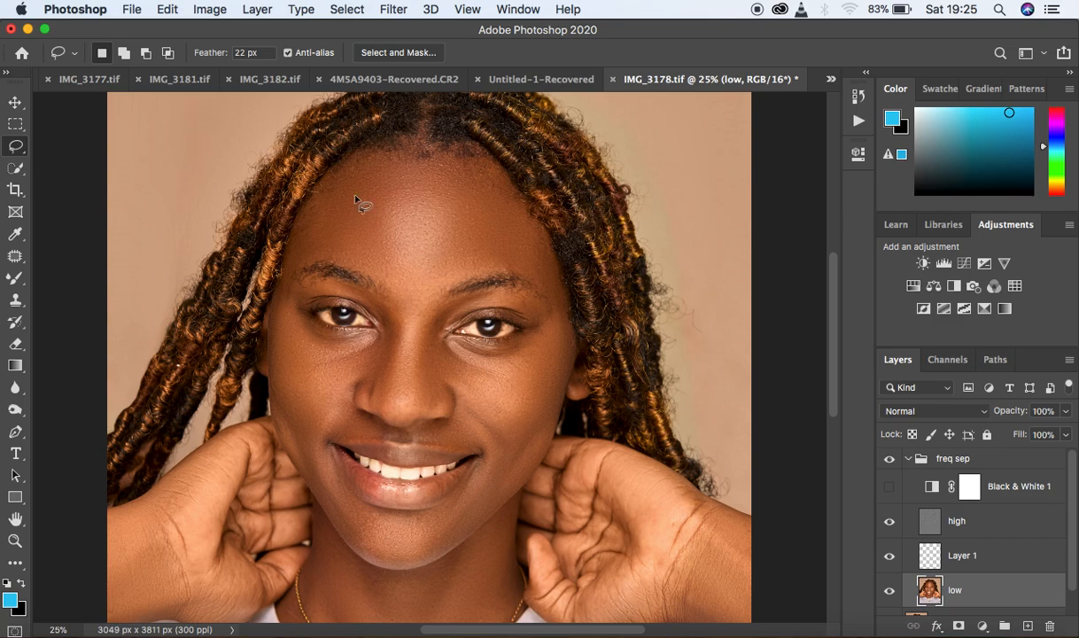
mouse_move(337, 171)
left_mouse_down()
mouse_move(463, 150)
mouse_move(502, 180)
mouse_move(550, 256)
mouse_move(560, 310)
mouse_move(512, 268)
mouse_move(405, 309)
mouse_move(389, 281)
mouse_move(346, 262)
mouse_move(305, 259)
mouse_move(285, 276)
mouse_move(353, 152)
left_mouse_up()
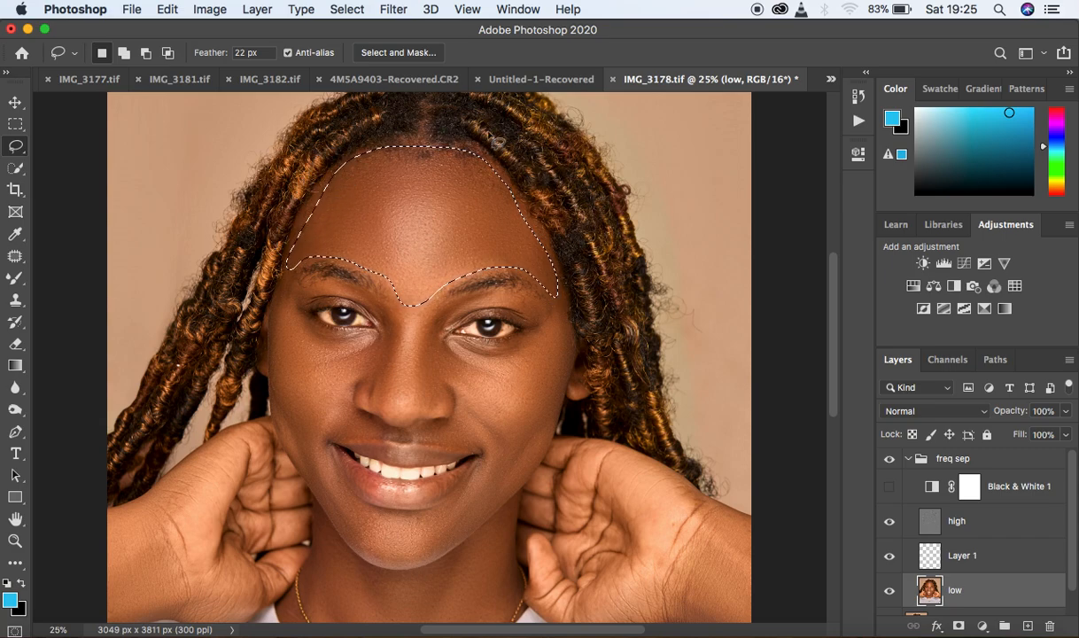
left_click(391, 10)
mouse_move(444, 212)
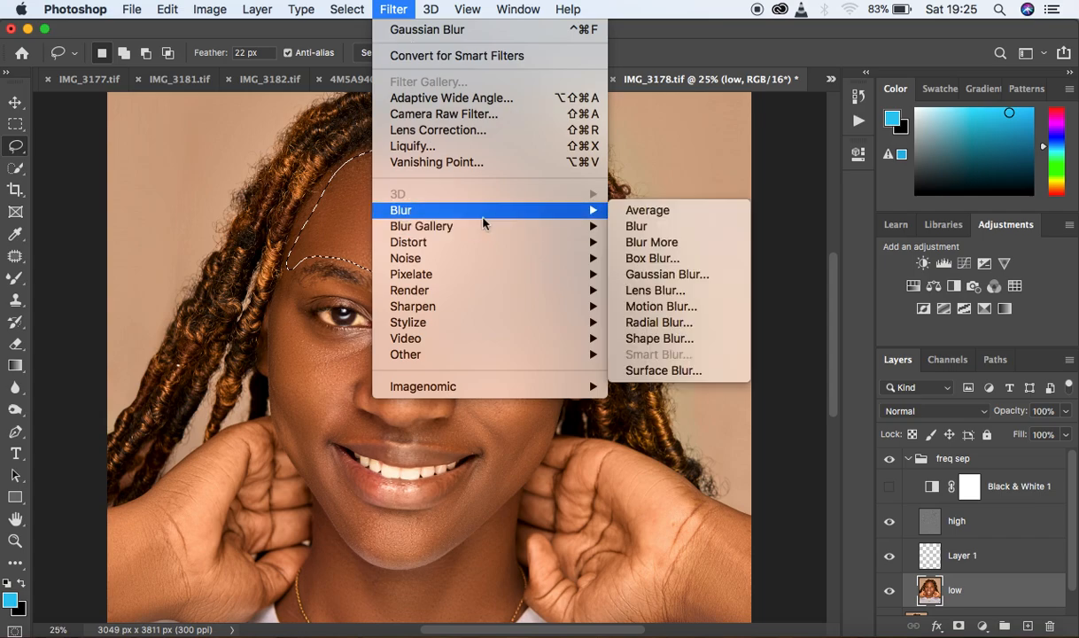
left_click(618, 274)
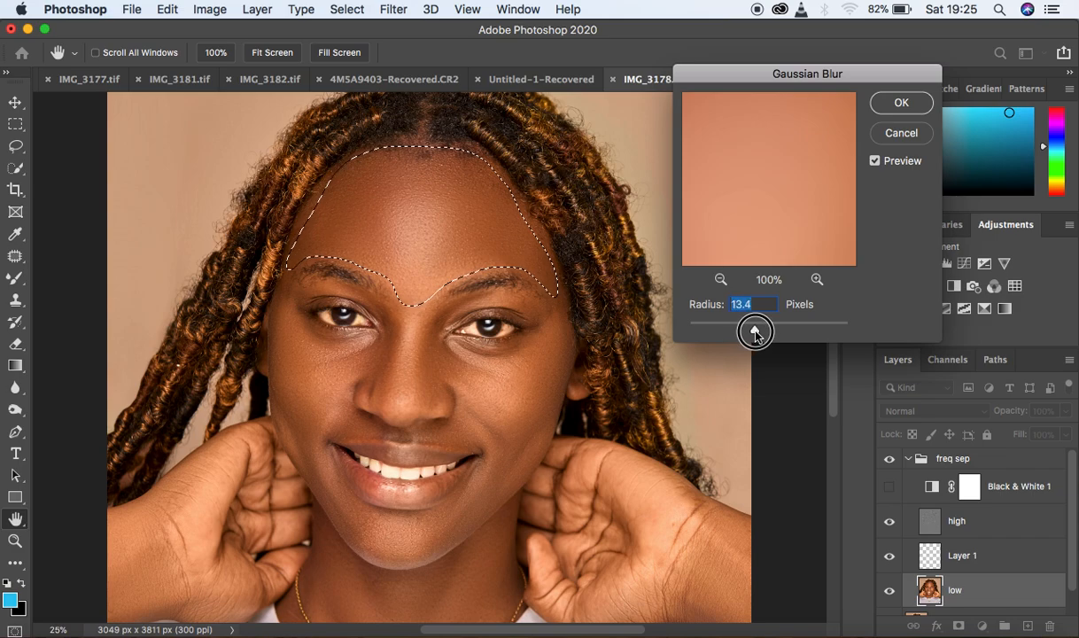
left_click(756, 332)
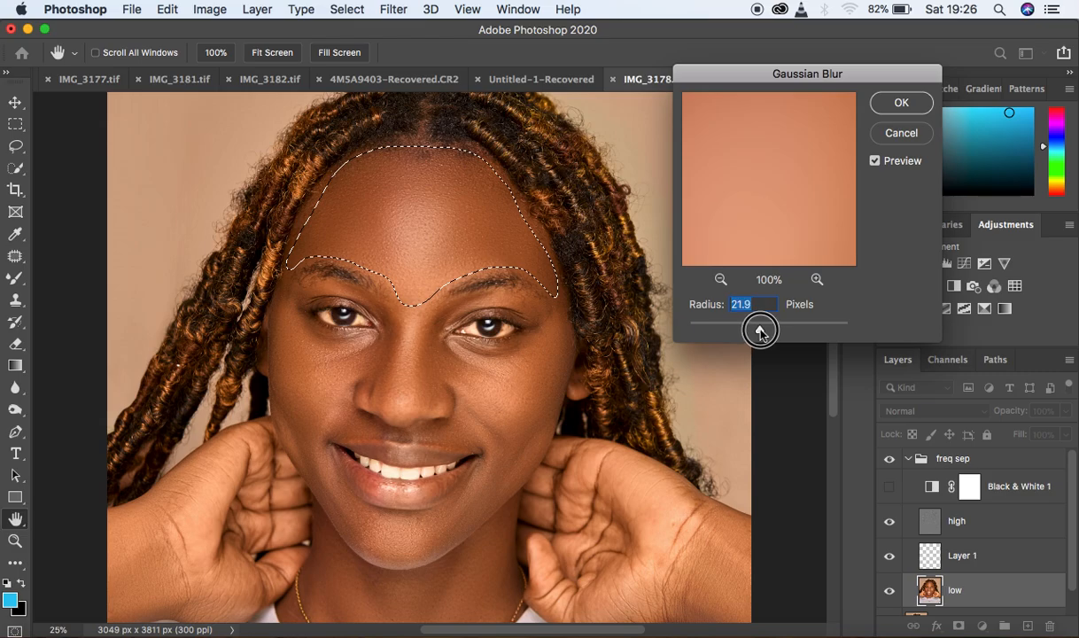
key("super+minus")
key("super+minus")
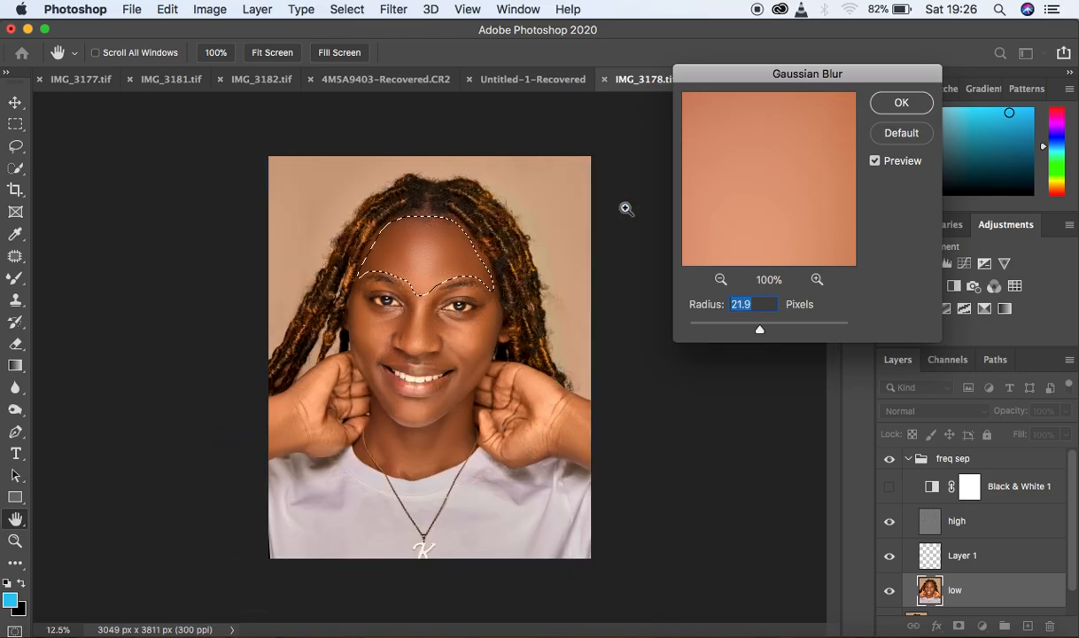
key("super+plus")
key("super+plus")
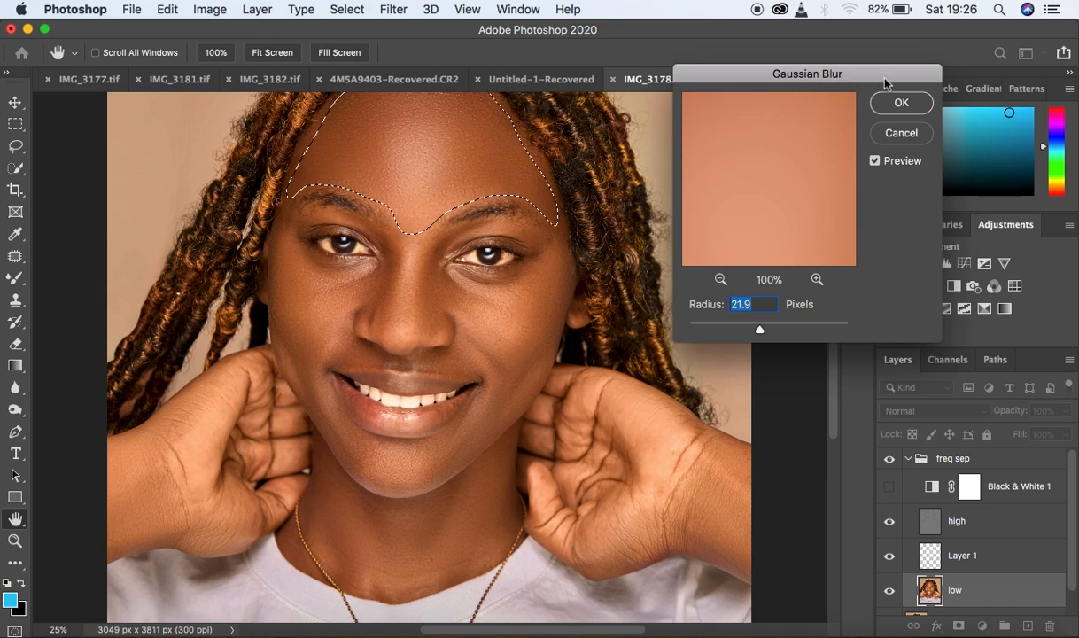
left_click(900, 103)
key("super+d")
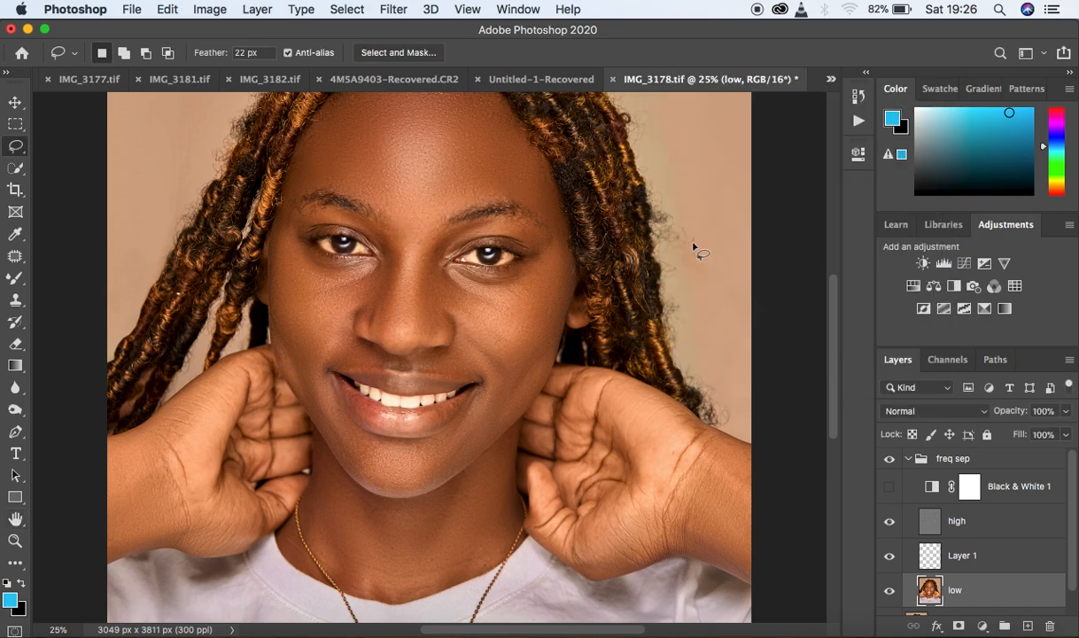
Step: Lasso the outer cheek on the portrait's right side and apply the same Gaussian Blur
mouse_move(557, 235)
left_mouse_down()
mouse_move(507, 326)
mouse_move(484, 336)
mouse_move(509, 386)
mouse_move(552, 342)
mouse_move(567, 253)
left_mouse_up()
right_click(555, 283)
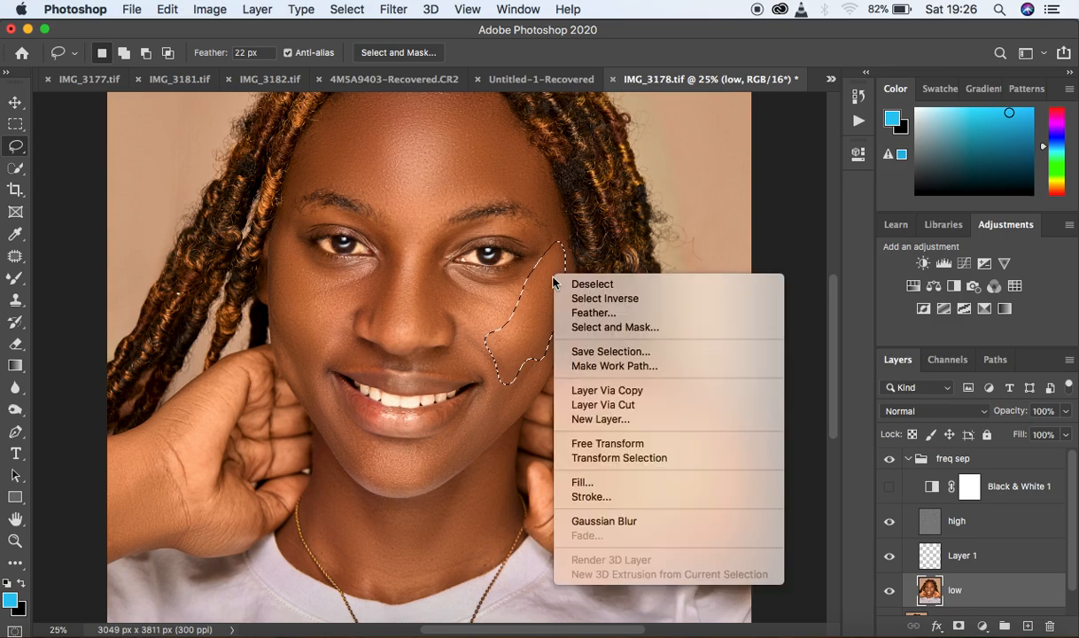
left_click(646, 522)
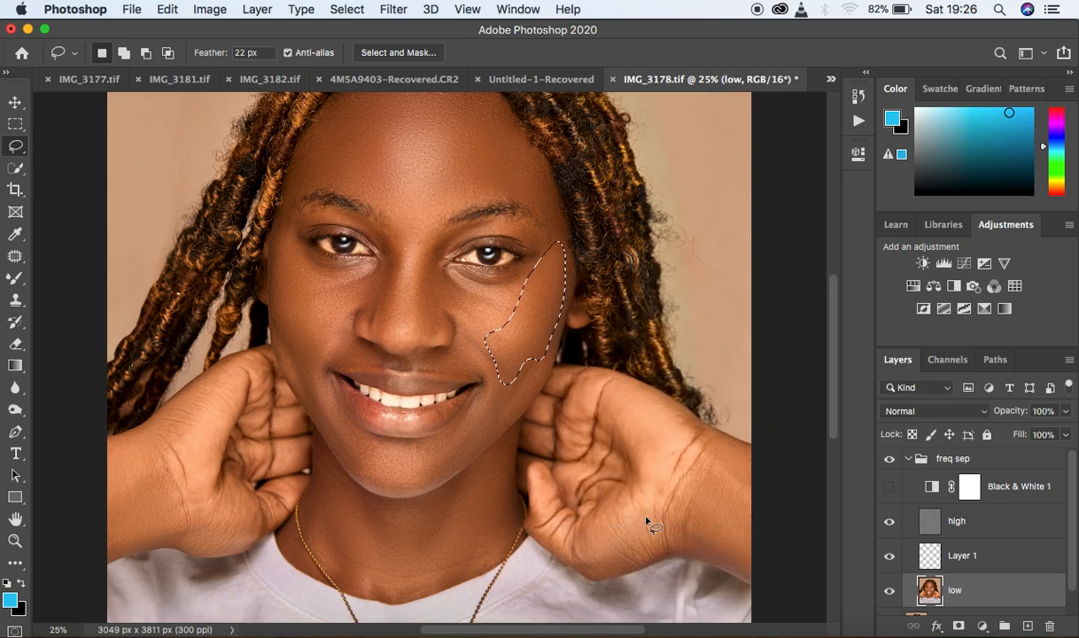
Step: Lasso the under-eye area on each side of the face and apply Gaussian Blur to each selection
mouse_move(284, 216)
left_mouse_down()
mouse_move(296, 246)
mouse_move(335, 267)
mouse_move(376, 265)
mouse_move(378, 282)
mouse_move(330, 312)
mouse_move(281, 285)
mouse_move(280, 220)
left_mouse_up()
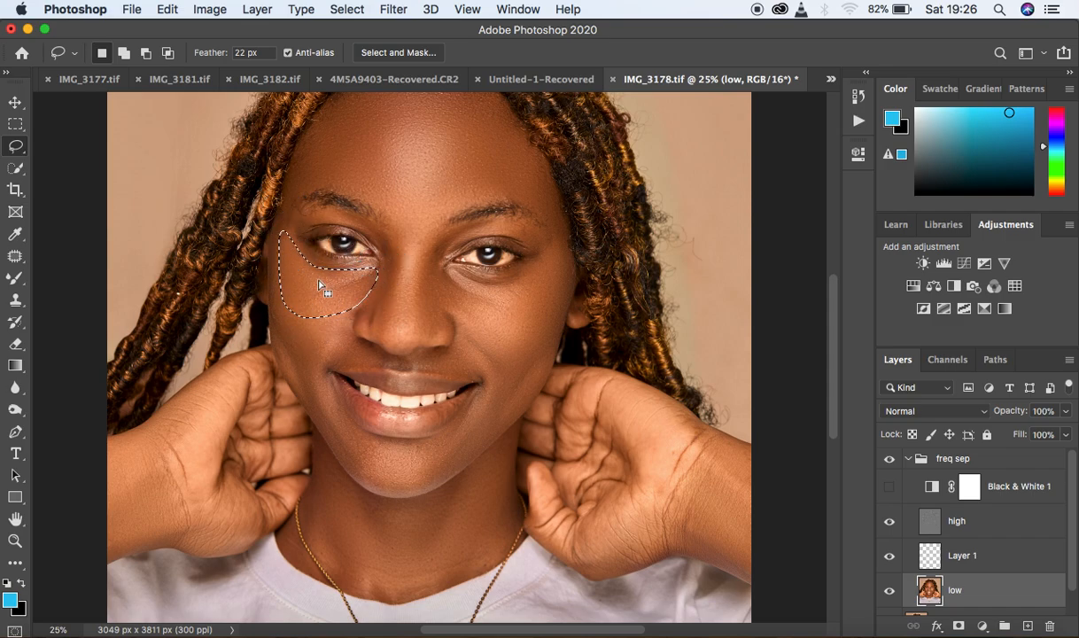
right_click(320, 280)
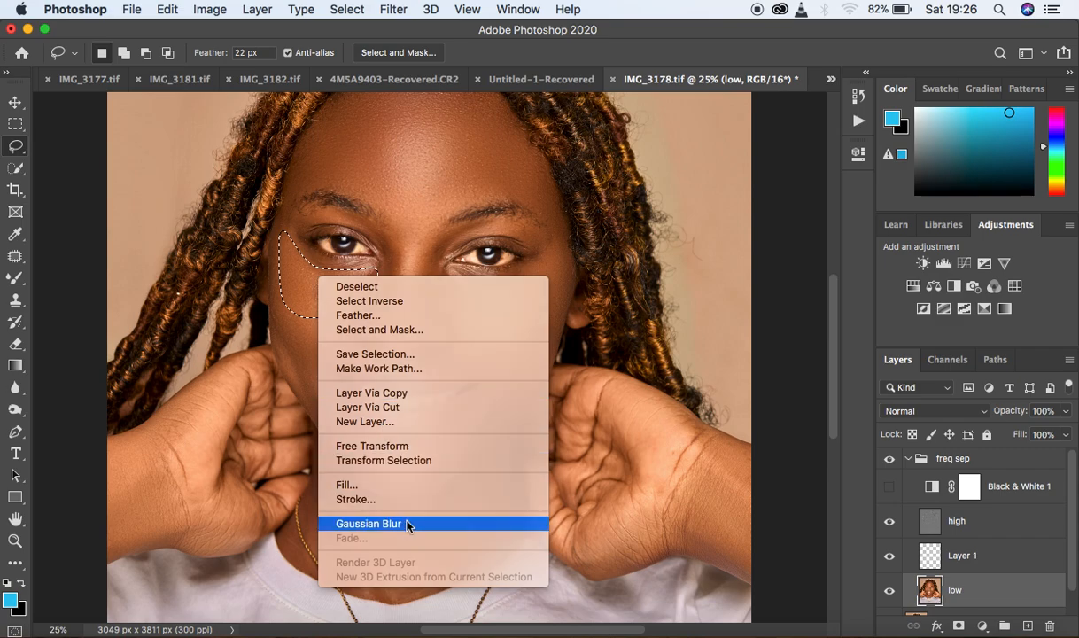
left_click(368, 524)
key("ctrl+d")
mouse_move(536, 262)
left_mouse_down()
mouse_move(495, 279)
mouse_move(442, 266)
mouse_move(438, 295)
mouse_move(471, 317)
mouse_move(505, 317)
mouse_move(538, 301)
mouse_move(556, 252)
left_mouse_up()
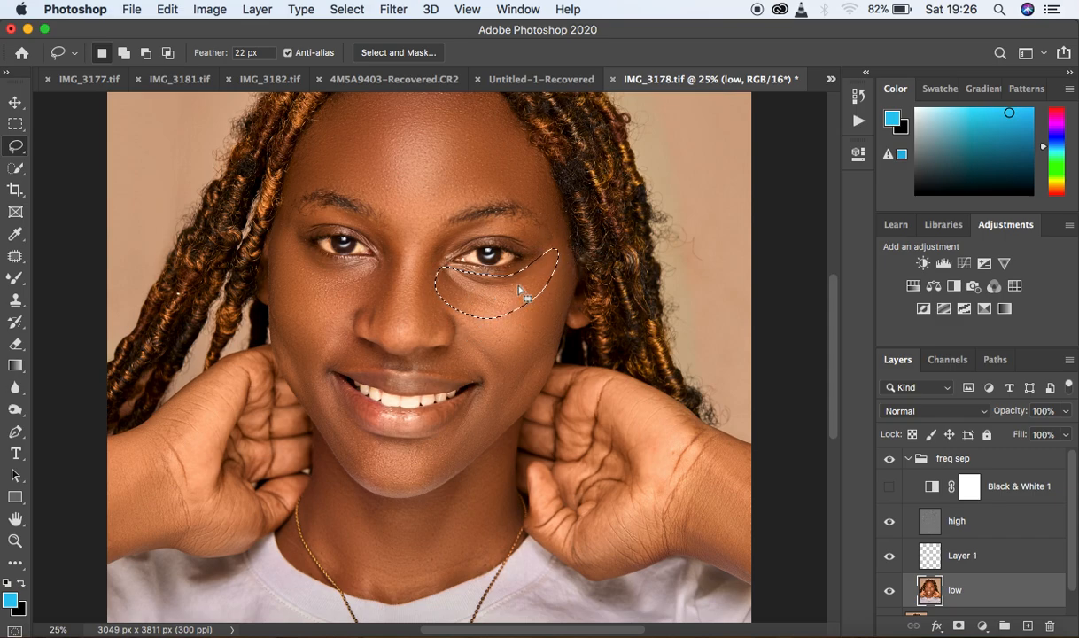
right_click(521, 289)
left_click(599, 535)
left_click(600, 535)
Step: Lasso the strip from the portrait's left cheek along the jaw and chin, apply Gaussian Blur, and deselect
mouse_move(286, 308)
left_mouse_down()
mouse_move(324, 336)
mouse_move(321, 383)
mouse_move(368, 441)
mouse_move(433, 449)
mouse_move(485, 394)
mouse_move(503, 384)
mouse_move(512, 401)
mouse_move(451, 470)
mouse_move(400, 489)
mouse_move(361, 466)
mouse_move(303, 398)
mouse_move(277, 293)
left_mouse_up()
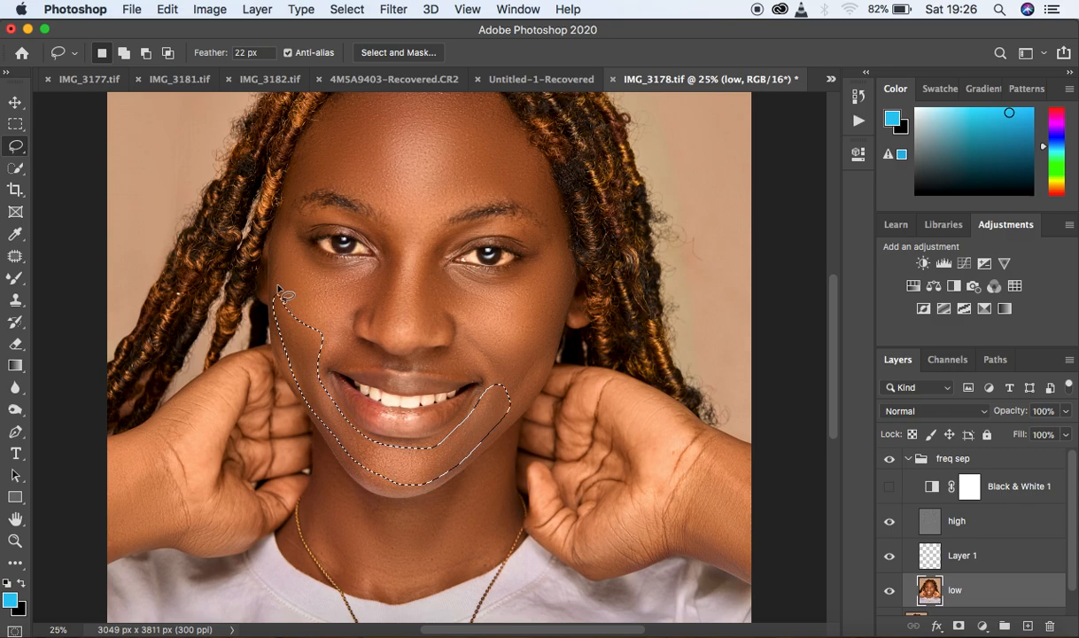
right_click(297, 346)
left_click(388, 571)
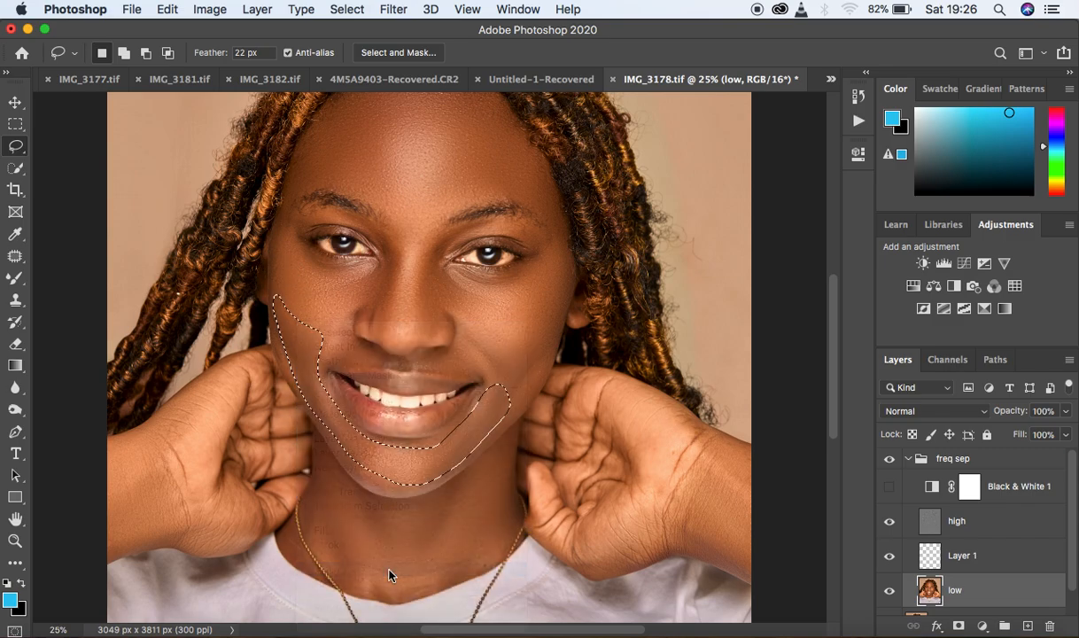
key("super+d")
Step: Lasso the small fold beside each nostril above the mouth corners and apply Gaussian Blur to each one
mouse_move(458, 351)
left_mouse_down()
mouse_move(428, 355)
mouse_move(482, 369)
mouse_move(460, 334)
mouse_move(466, 361)
left_mouse_up()
right_click(468, 362)
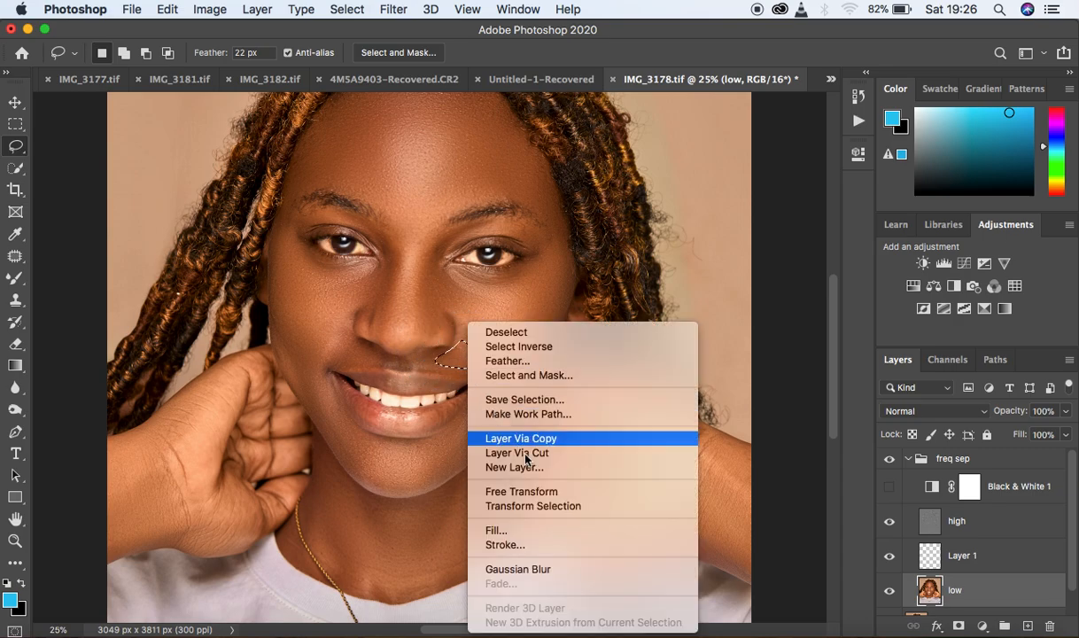
left_click(572, 570)
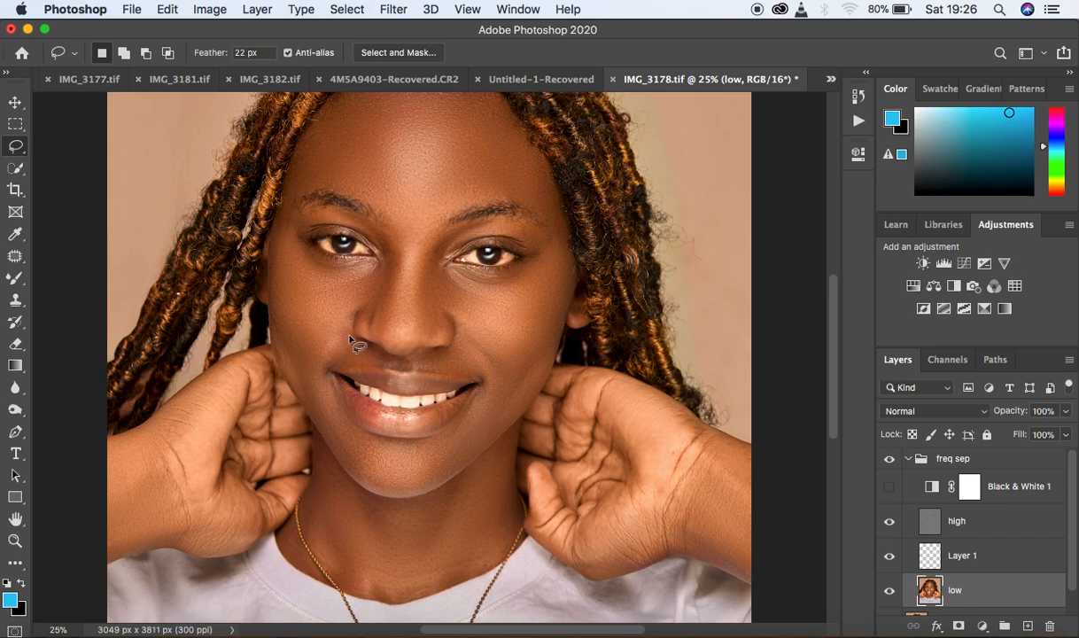
mouse_move(350, 341)
left_mouse_down()
mouse_move(319, 374)
mouse_move(381, 365)
mouse_move(361, 347)
left_mouse_up()
right_click(359, 354)
left_click(442, 569)
Step: Lasso the shaded side of the nose on the portrait's left and apply Gaussian Blur
mouse_move(374, 234)
left_mouse_down()
mouse_move(398, 262)
mouse_move(376, 337)
mouse_move(356, 313)
mouse_move(381, 267)
mouse_move(379, 234)
left_mouse_up()
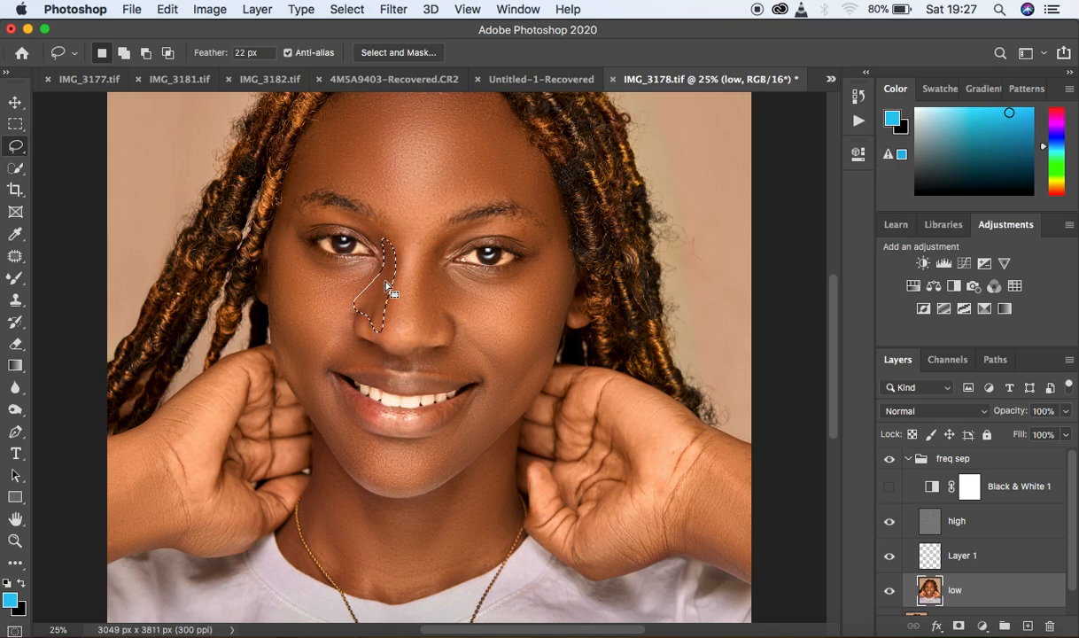
right_click(385, 285)
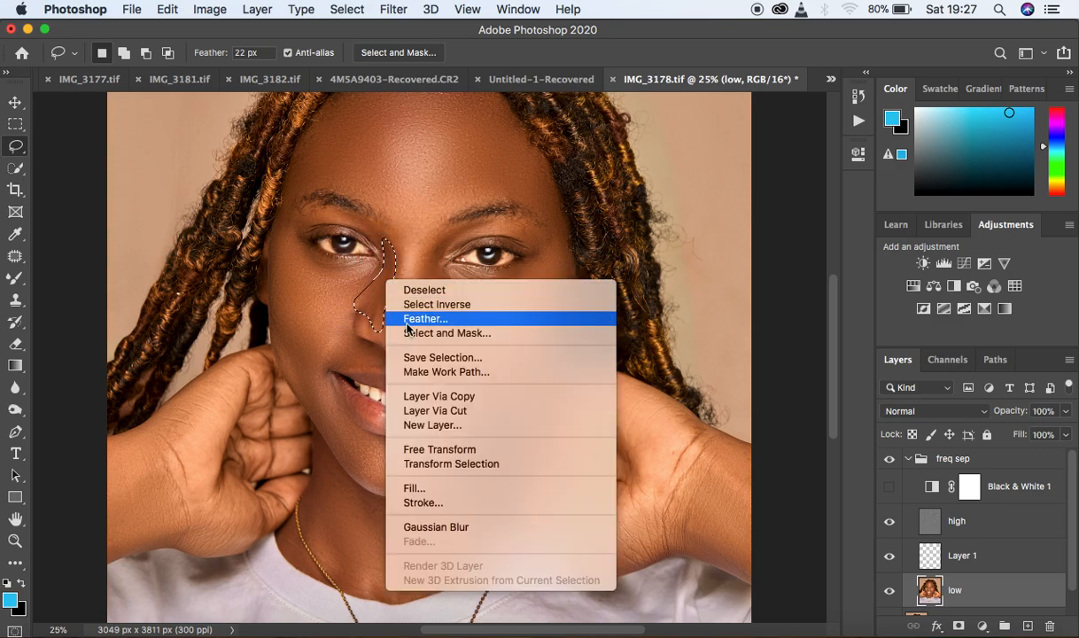
left_click(476, 529)
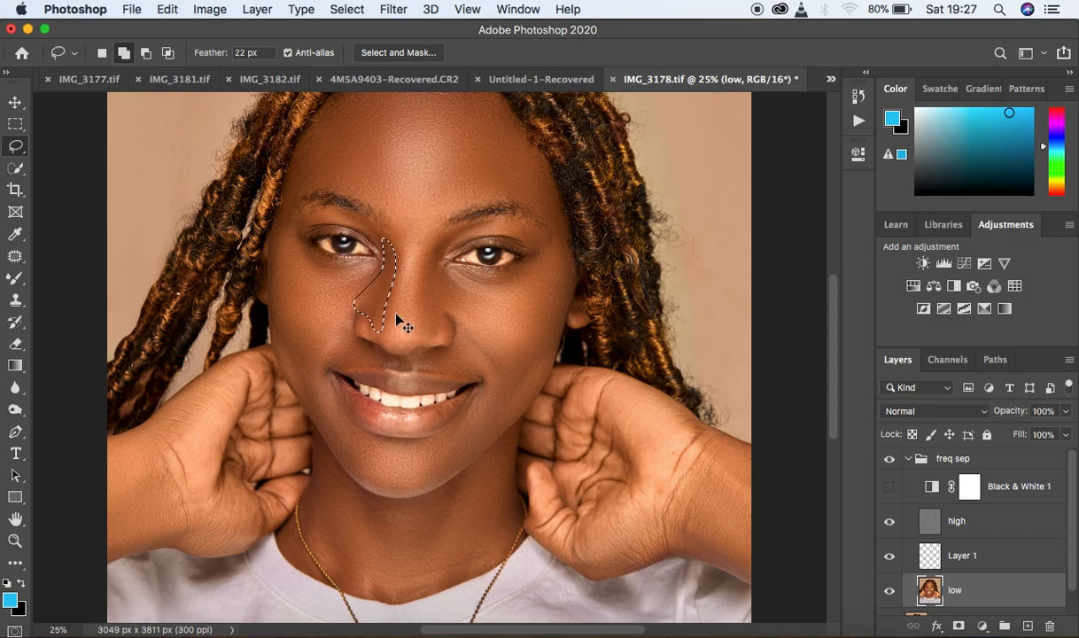
key("super+shift+f")
mouse_move(625, 197)
left_mouse_down()
mouse_move(542, 195)
mouse_move(633, 191)
left_mouse_up()
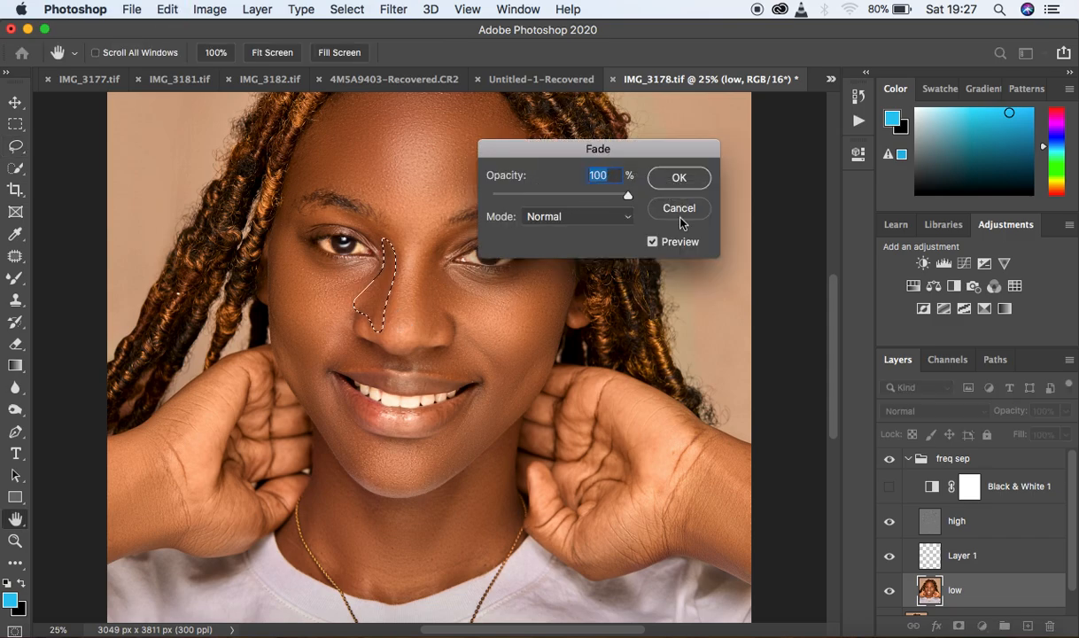
left_click(679, 212)
Step: Outline the nose bridge on the portrait's right side, and lasso and Gaussian Blur the area between the eyebrows
key("super+d")
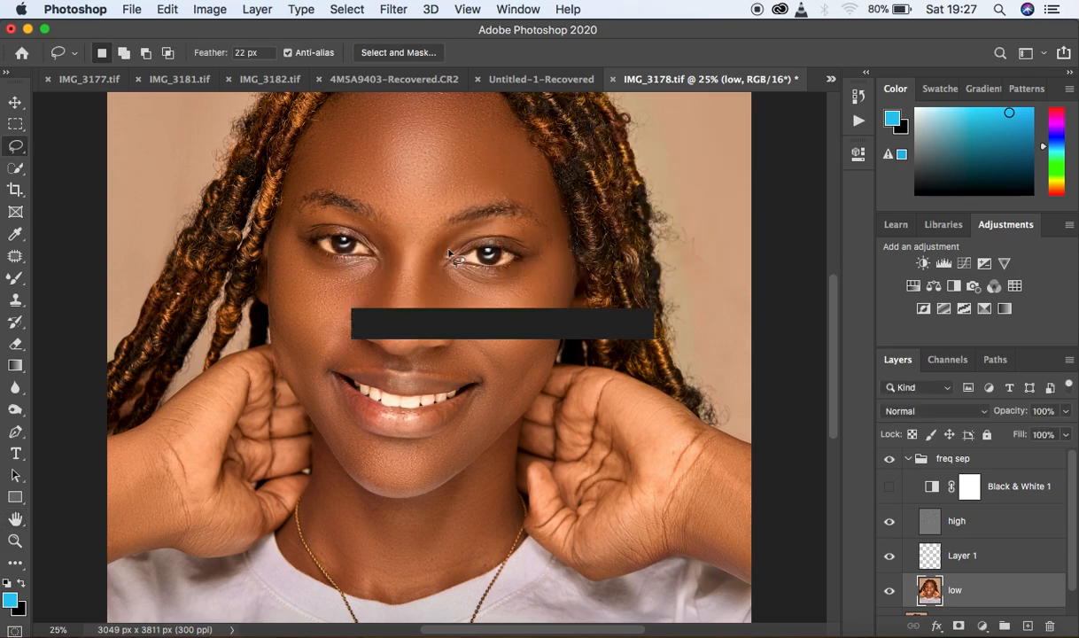
left_click_drag(440, 240, 419, 282)
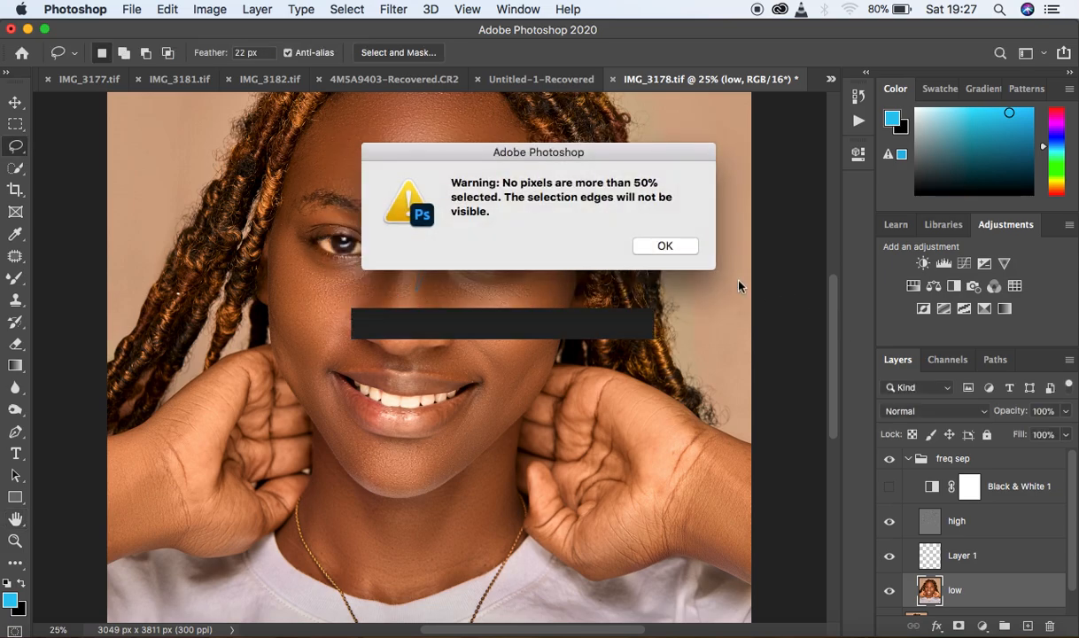
left_click(665, 247)
scroll(834, 312, "up", 3)
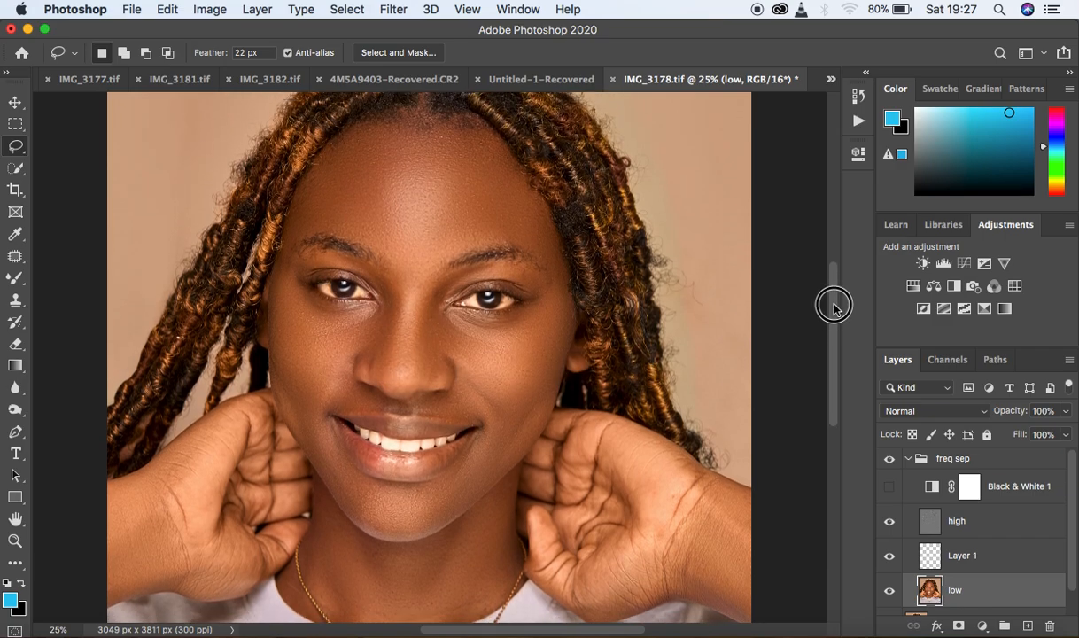
mouse_move(453, 274)
left_mouse_down()
mouse_move(429, 279)
mouse_move(415, 337)
mouse_move(429, 371)
mouse_move(441, 361)
left_mouse_up()
left_click_drag(459, 353, 439, 274)
right_click(438, 313)
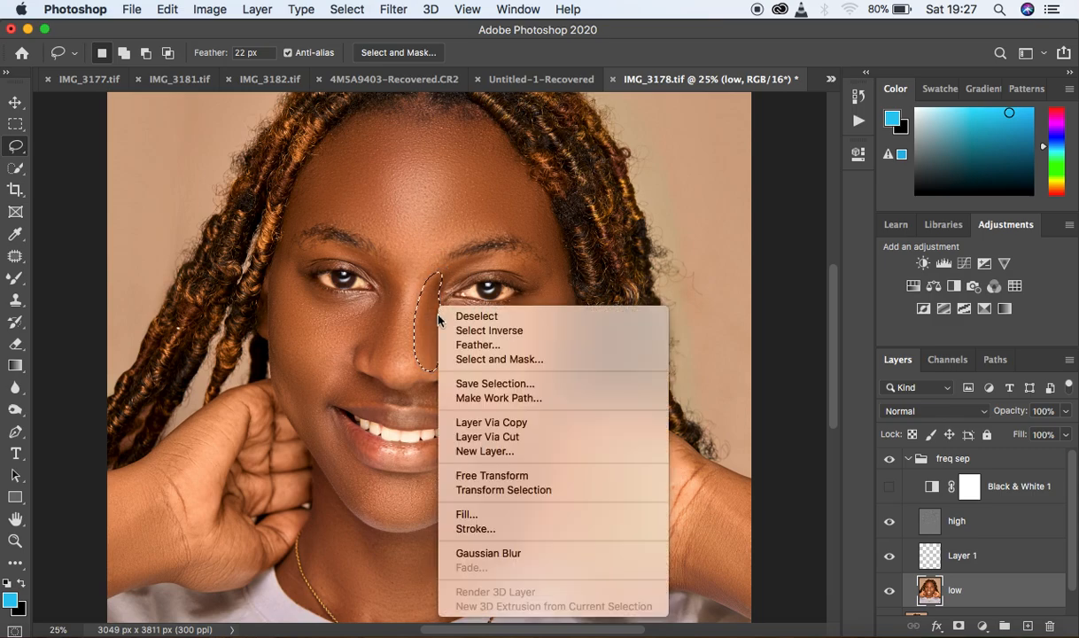
key("Escape")
left_click(395, 257)
mouse_move(395, 257)
left_mouse_down()
mouse_move(422, 275)
mouse_move(415, 243)
mouse_move(420, 268)
left_mouse_up()
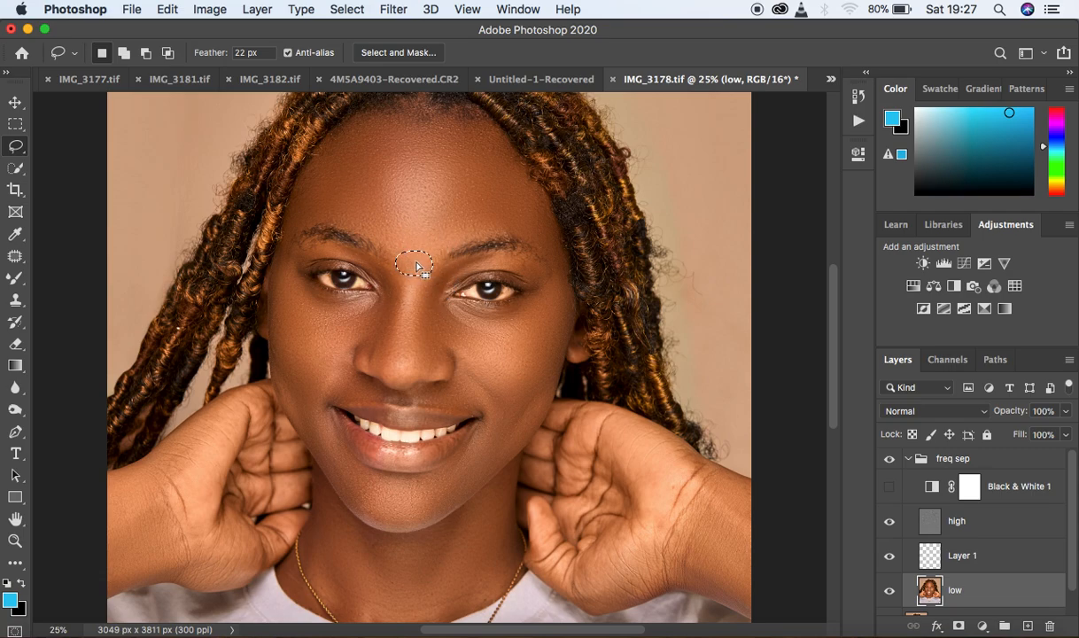
right_click(420, 269)
left_click(510, 508)
Step: Compare the whole portrait with and without the freq sep group
key("super+minus")
key("super+minus")
key("super+minus")
key("super+plus")
key("super+plus")
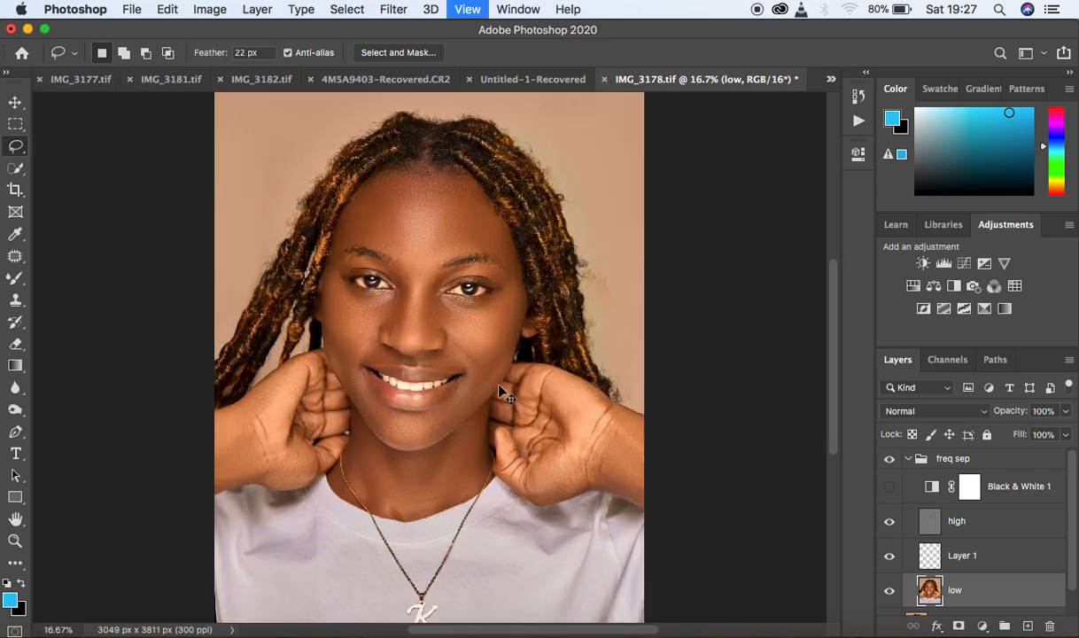
left_click(891, 461)
left_click(890, 462)
left_click(890, 462)
left_click(890, 462)
left_click(890, 462)
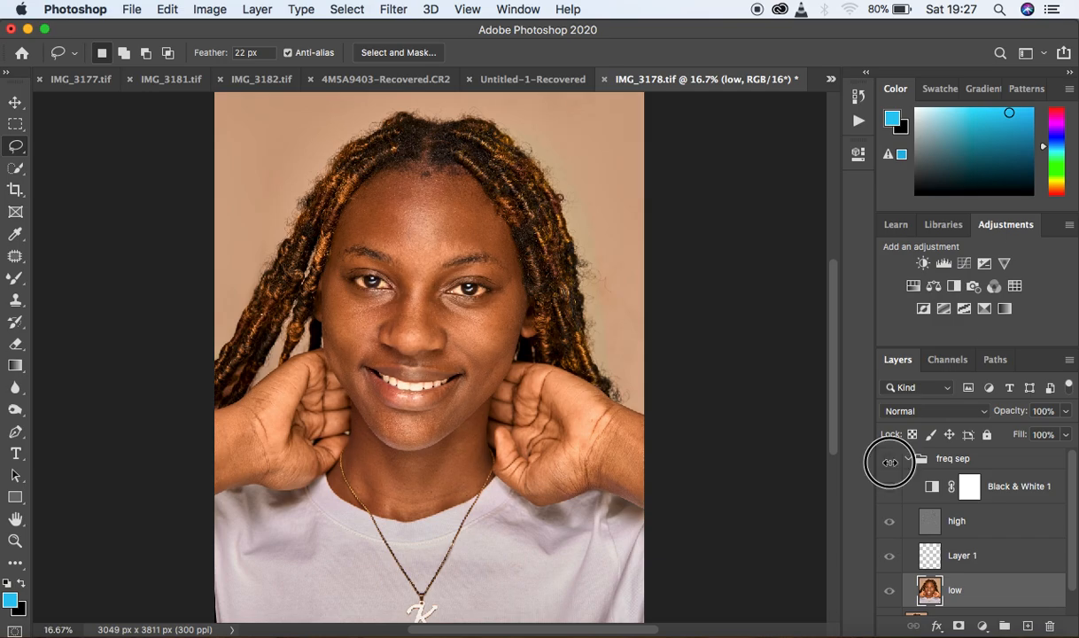
left_click(890, 462)
left_click(891, 462)
left_click(891, 461)
left_click(890, 461)
left_click(890, 462)
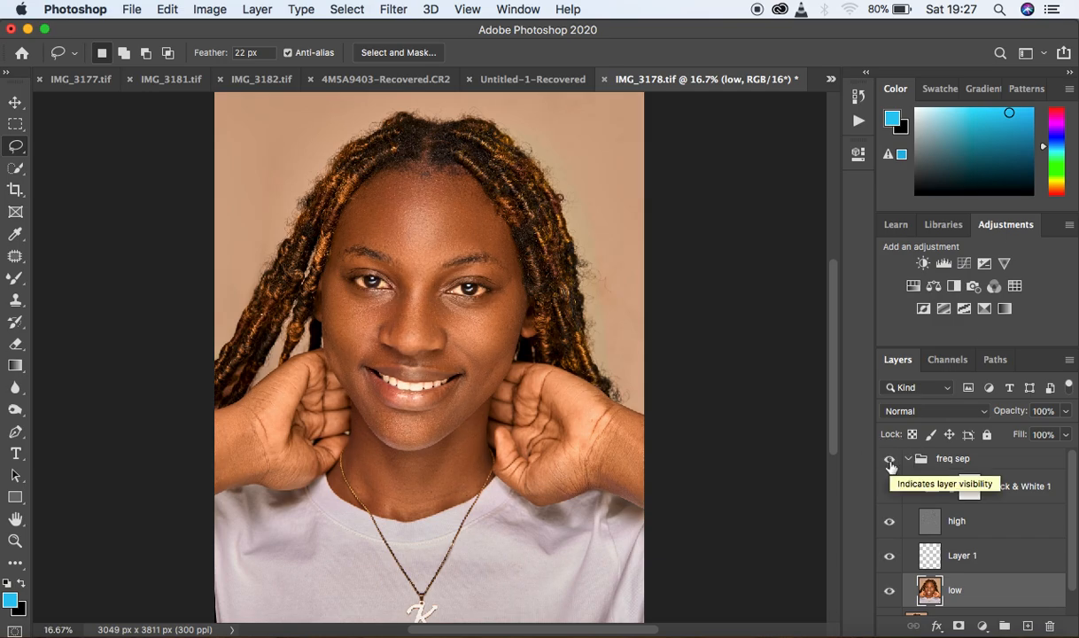
Step: Delete the Black & White 1 adjustment layer and collapse the freq sep group
left_click(1007, 494)
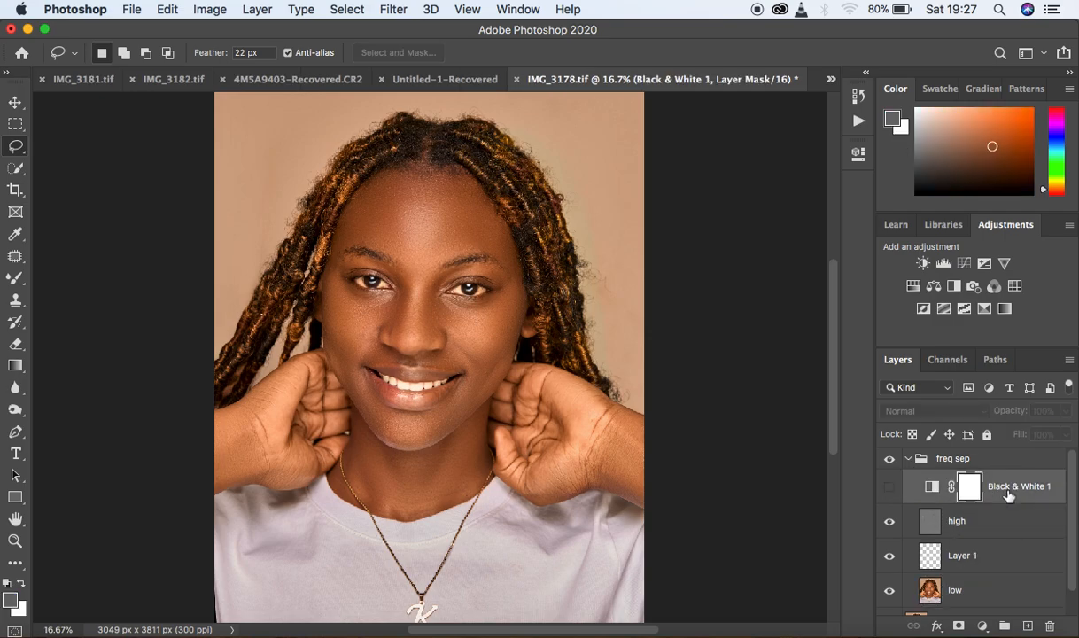
key("BackSpace")
left_click(908, 459)
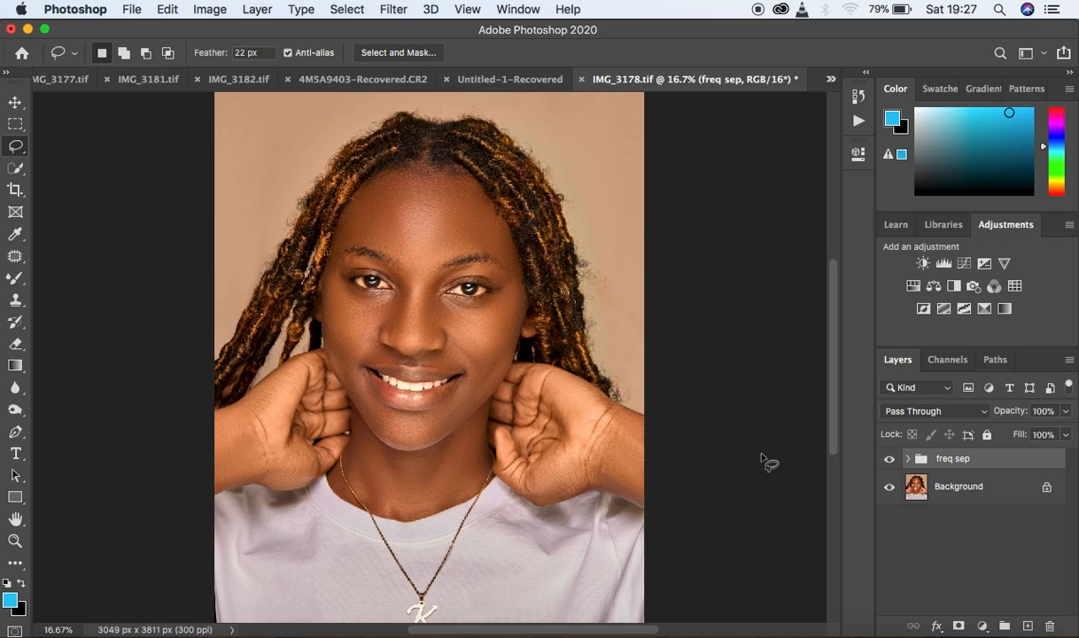
Step: Add a Curves adjustment layer and mask it with a Color Range selection sampled from the forehead highlight, with Fuzziness 48
left_click(982, 626)
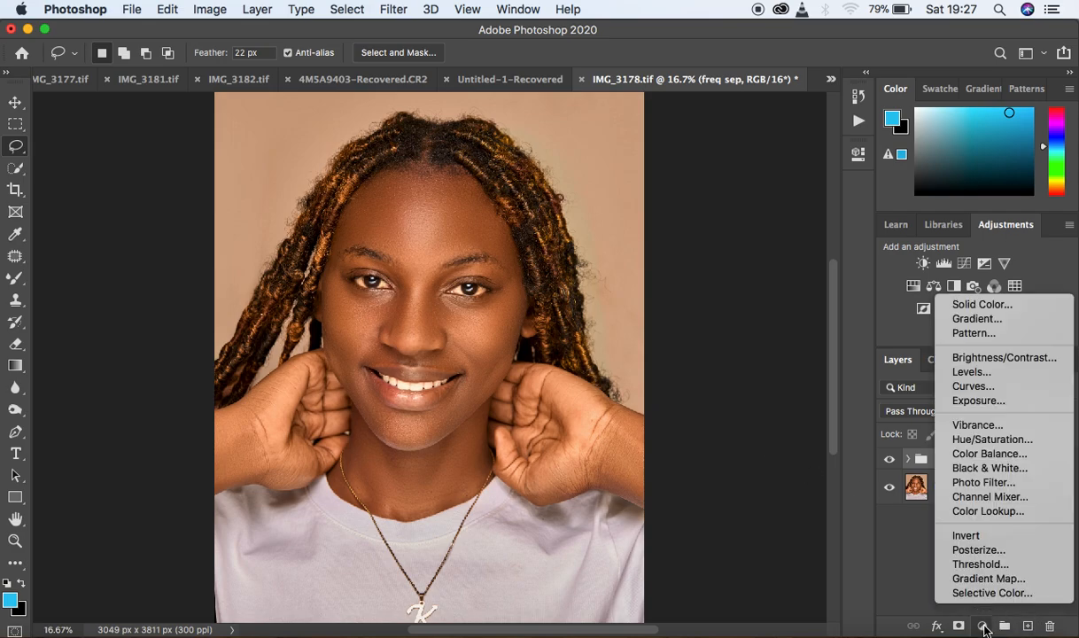
left_click(973, 389)
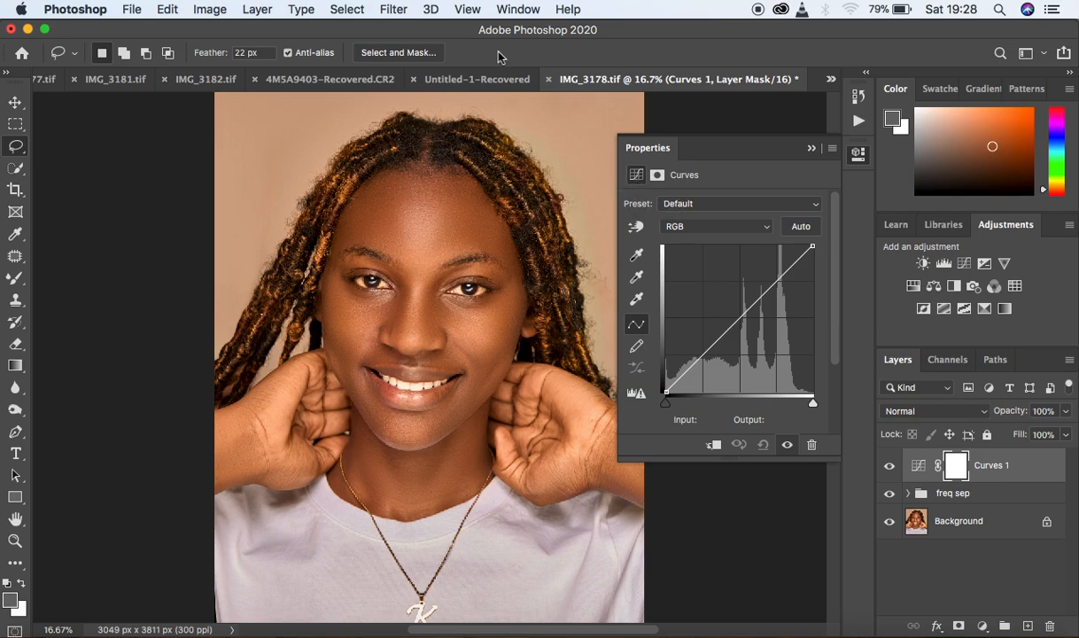
left_click(349, 10)
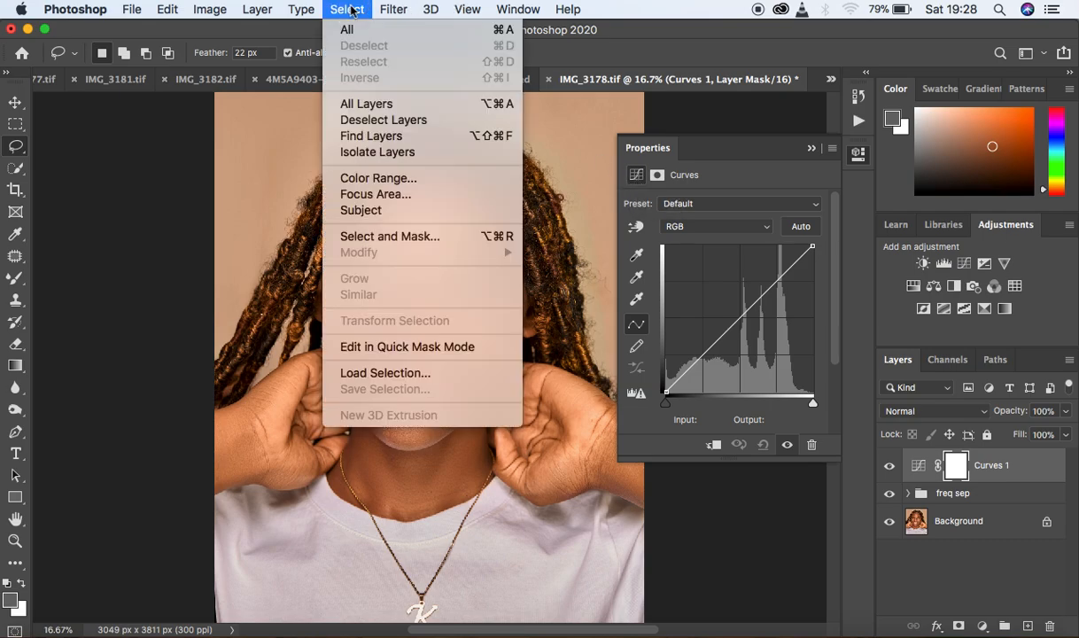
left_click(381, 178)
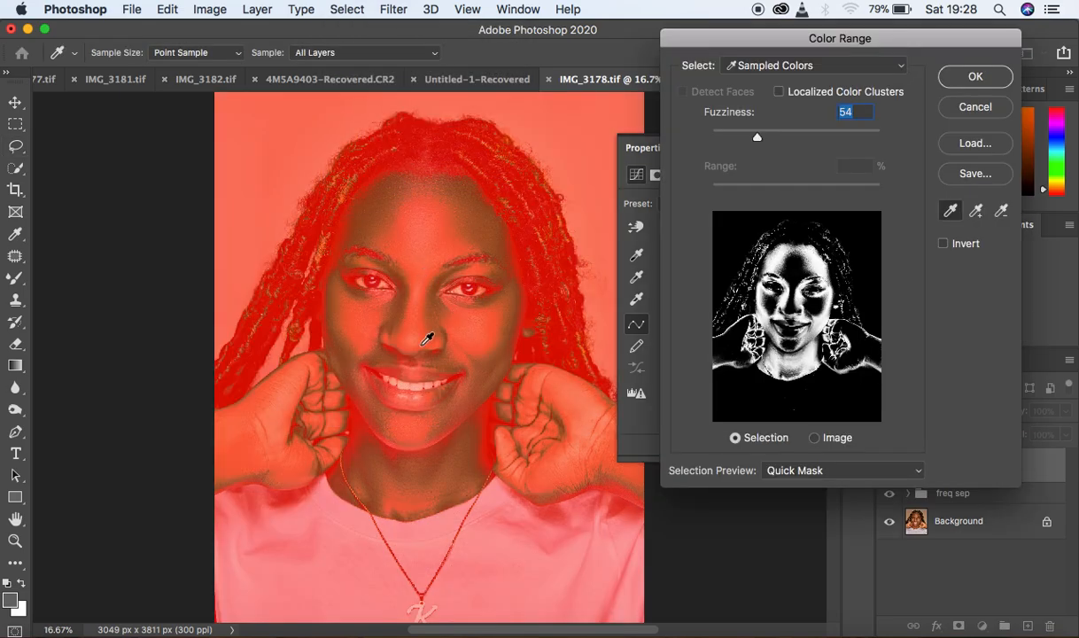
left_click(423, 236)
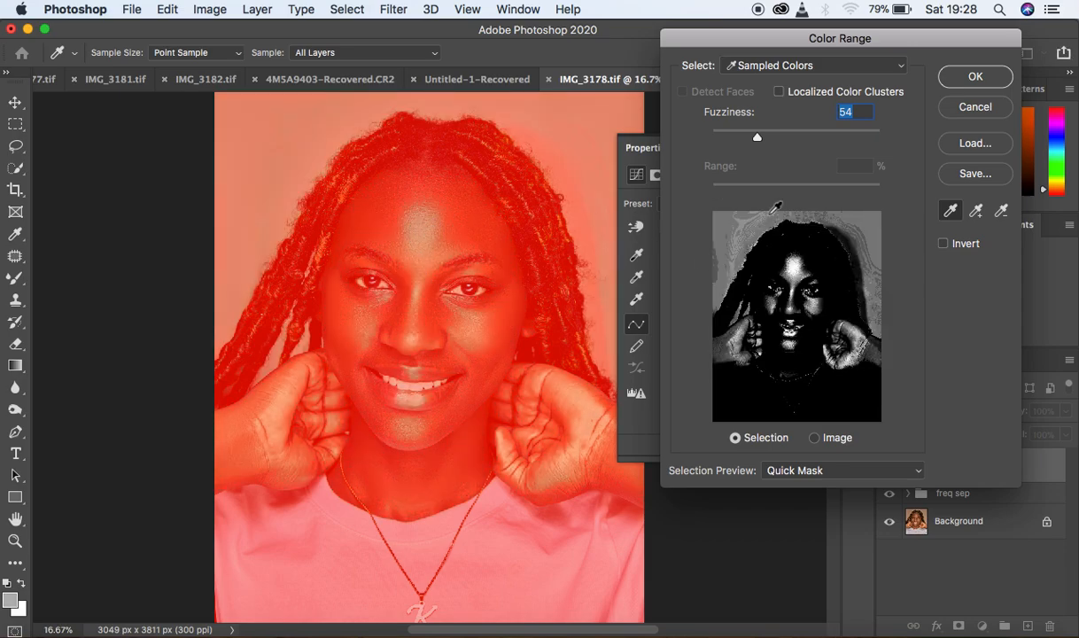
left_click_drag(757, 140, 753, 137)
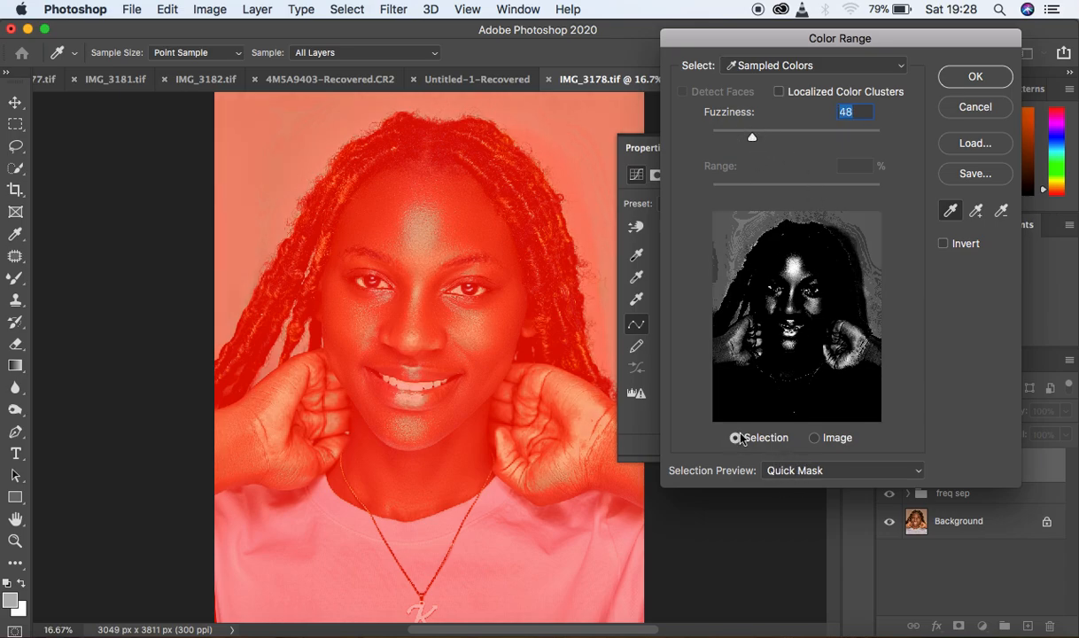
left_click(972, 78)
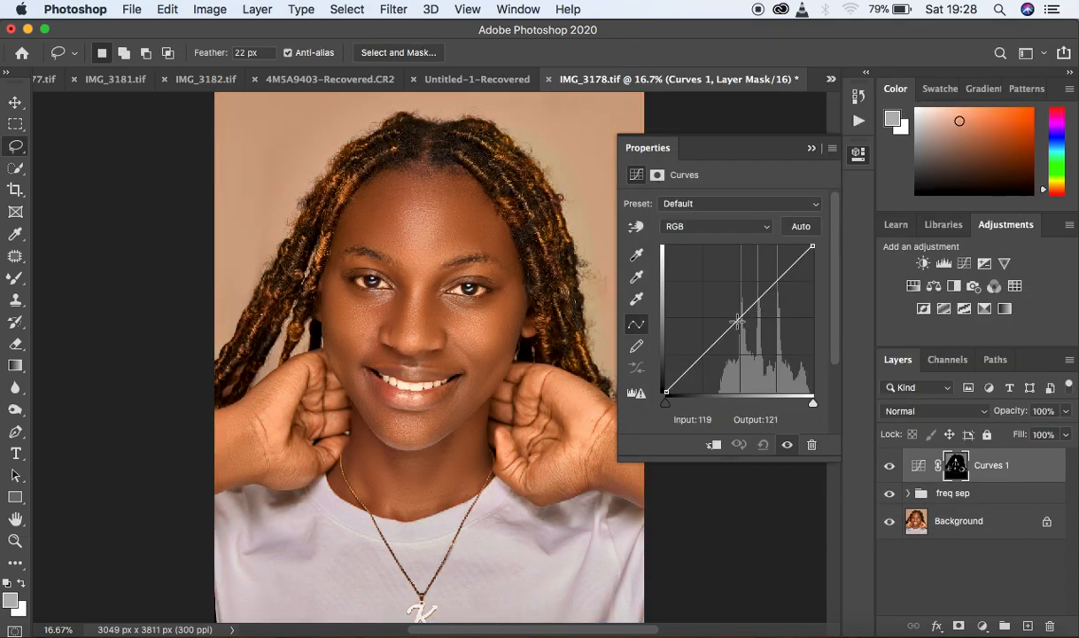
Step: Brighten the masked highlights by raising the RGB curve's midpoint to input 127, output 142
left_click_drag(739, 318, 736, 308)
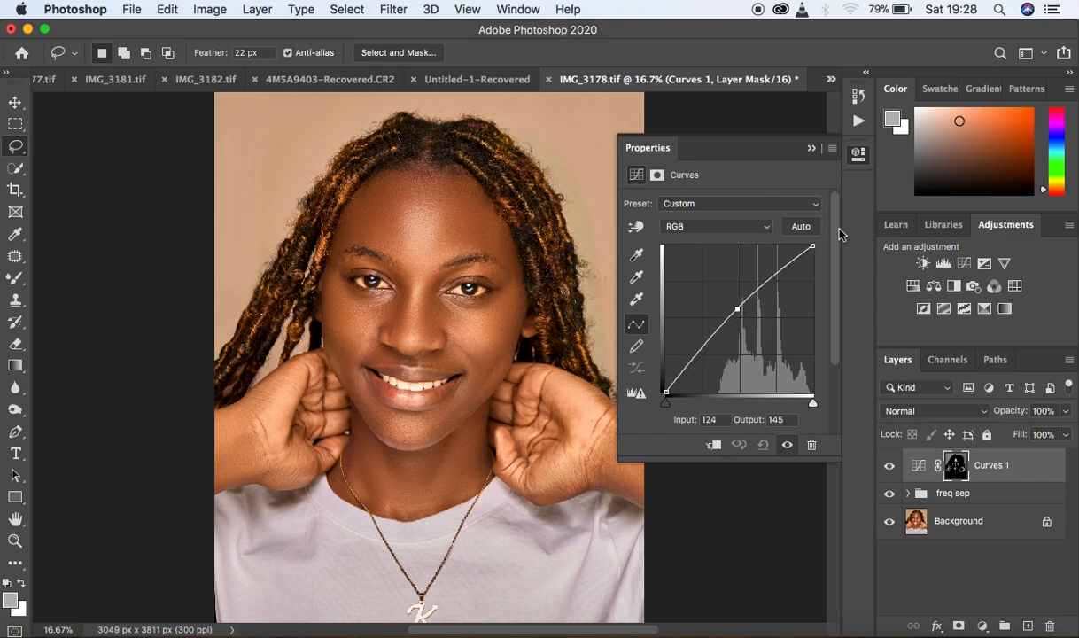
left_click_drag(738, 311, 741, 314)
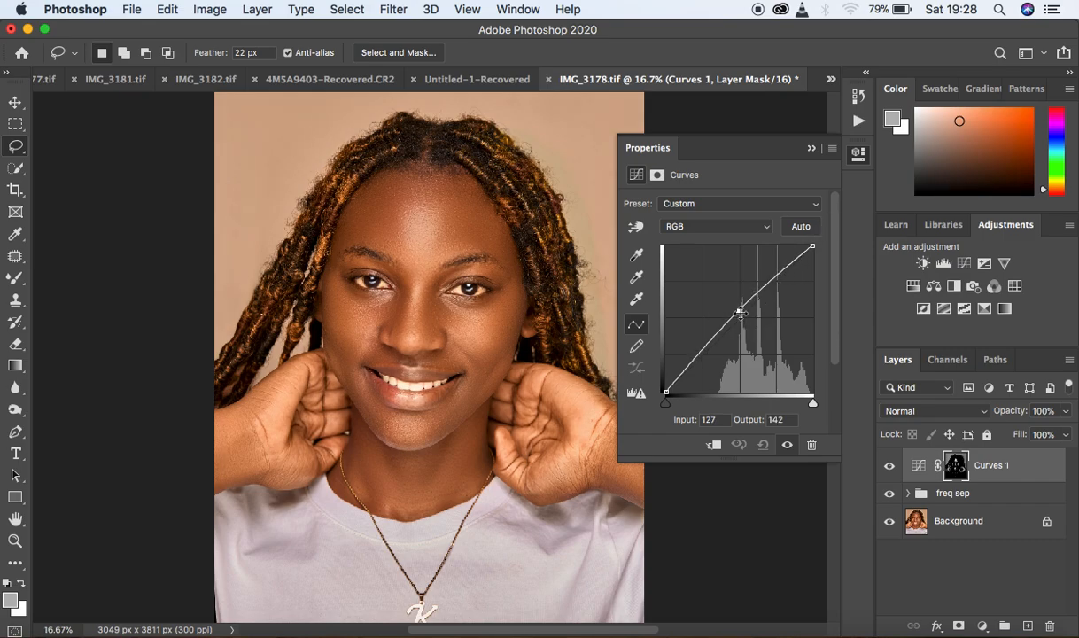
left_click(810, 148)
Step: Compare the portrait with and without the Curves 1 adjustment at a smaller zoom
left_click(889, 467)
left_click(889, 467)
left_click(889, 467)
left_click(888, 467)
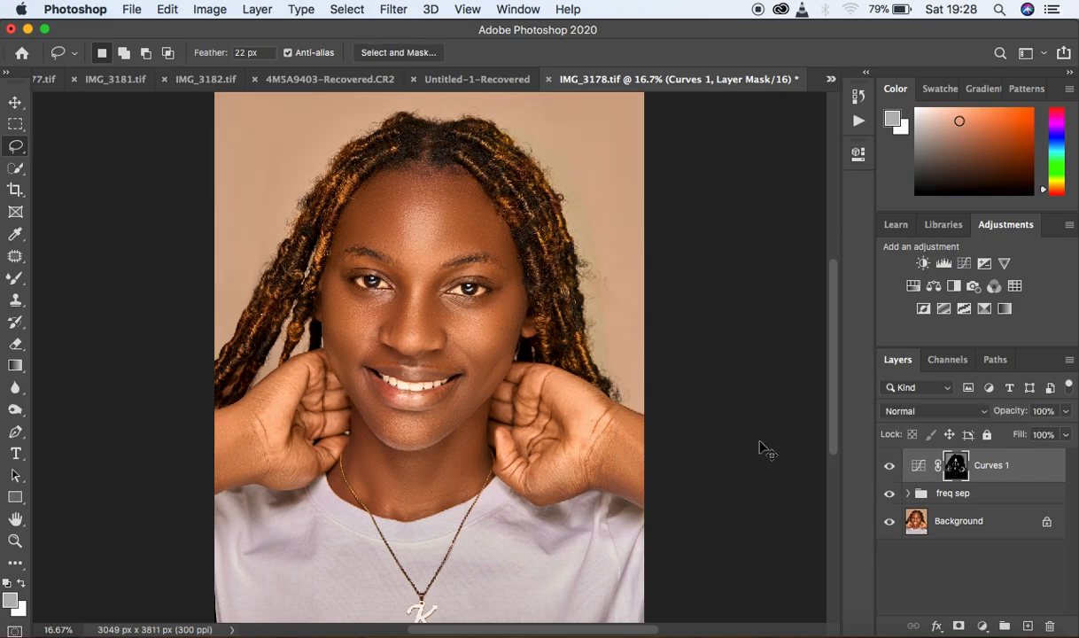
key("super+minus")
key("super+minus")
key("super+equal")
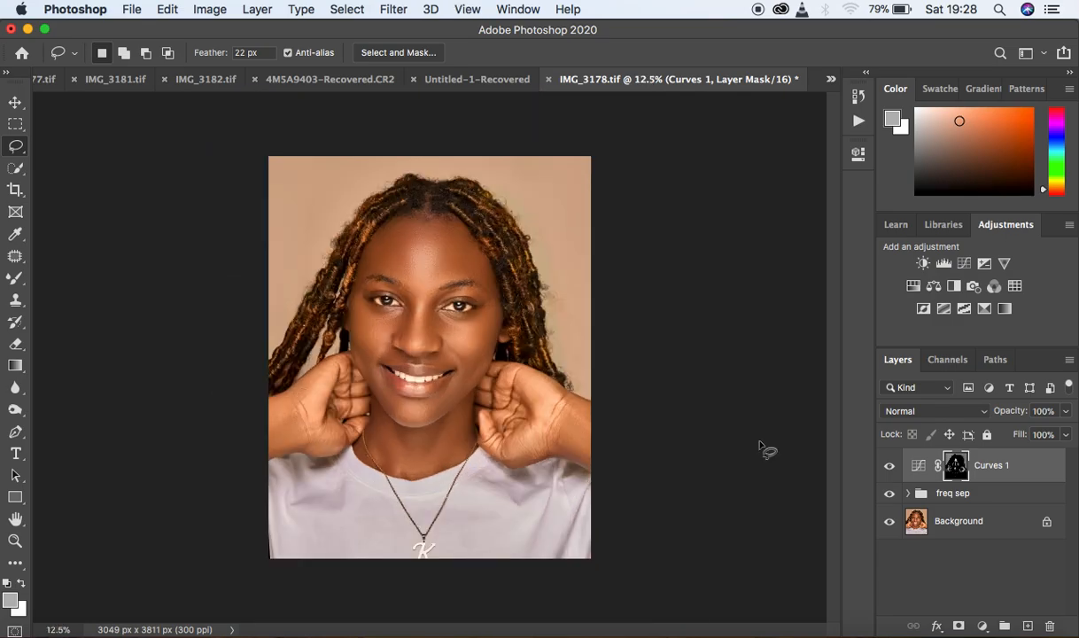
left_click(889, 466)
left_click(890, 466)
key("super+minus")
key("super+equal")
Step: Stamp all visible layers into a new layer on top of the stack and duplicate it
key("super+alt+shift+e")
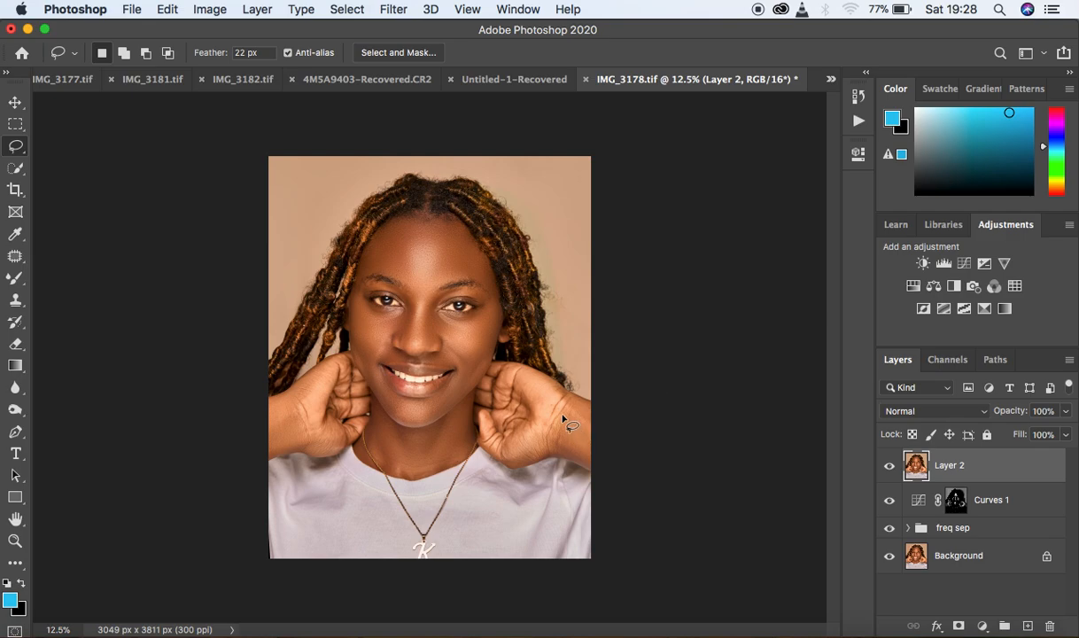
key("super+j")
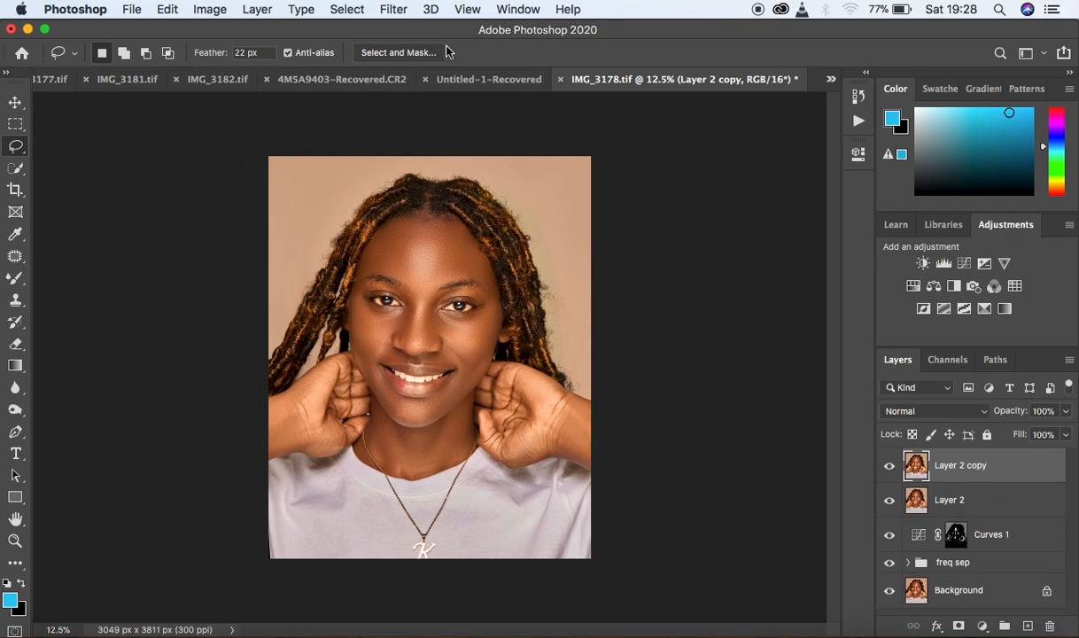
Step: In the Camera Raw Filter's Calibration, set Red and Green Primary Saturation to -10 and Blue to -13, and compare before and after
left_click(393, 9)
left_click(431, 115)
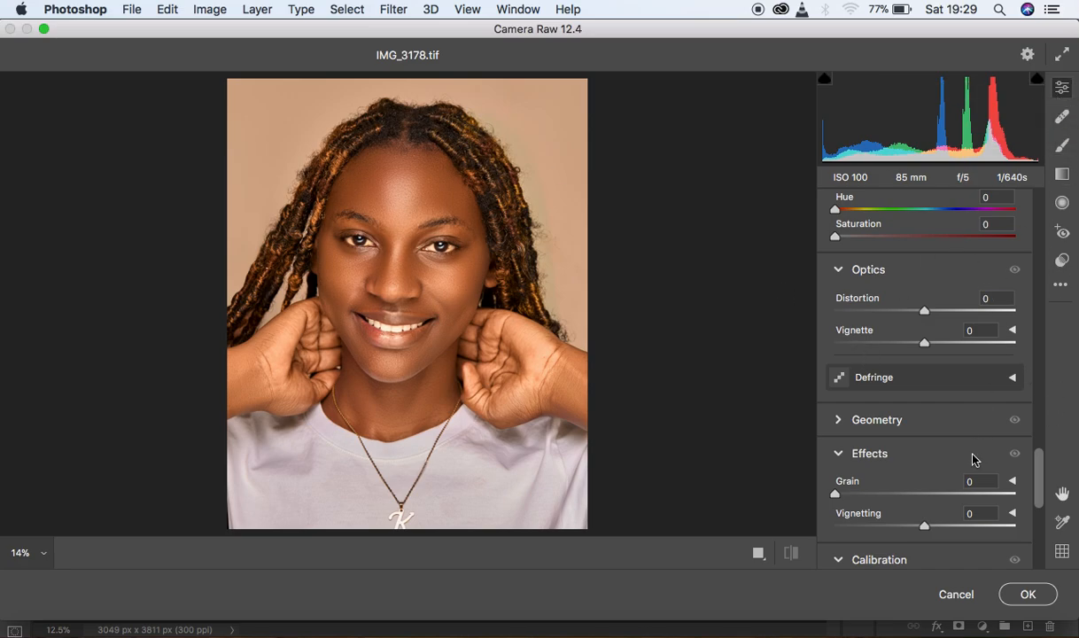
scroll(972, 459, "down", 5)
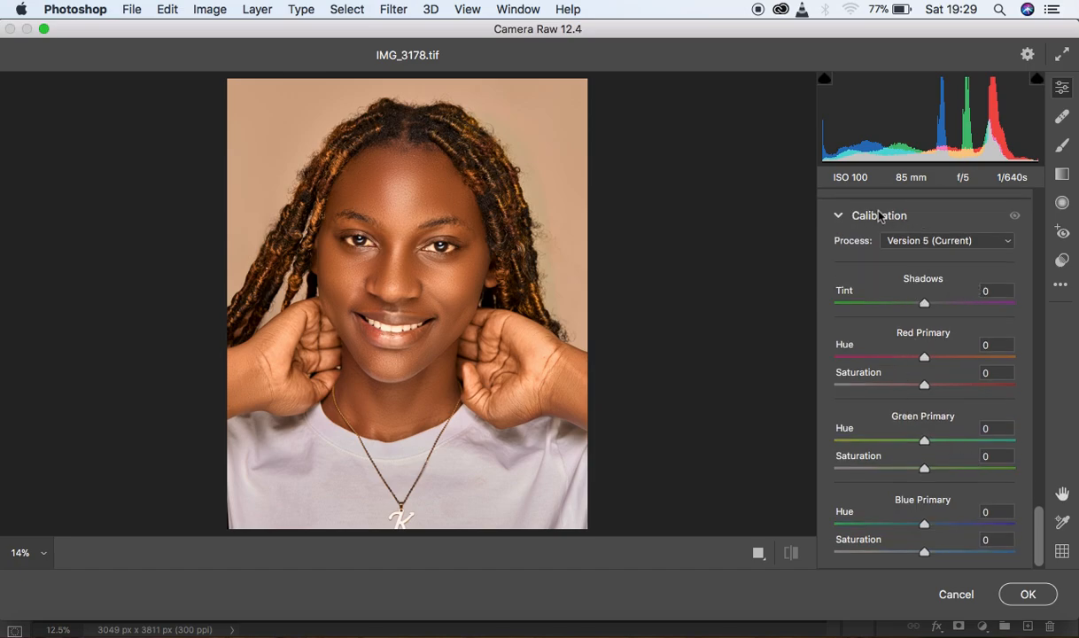
left_click_drag(925, 391, 917, 390)
left_click_drag(924, 468, 915, 472)
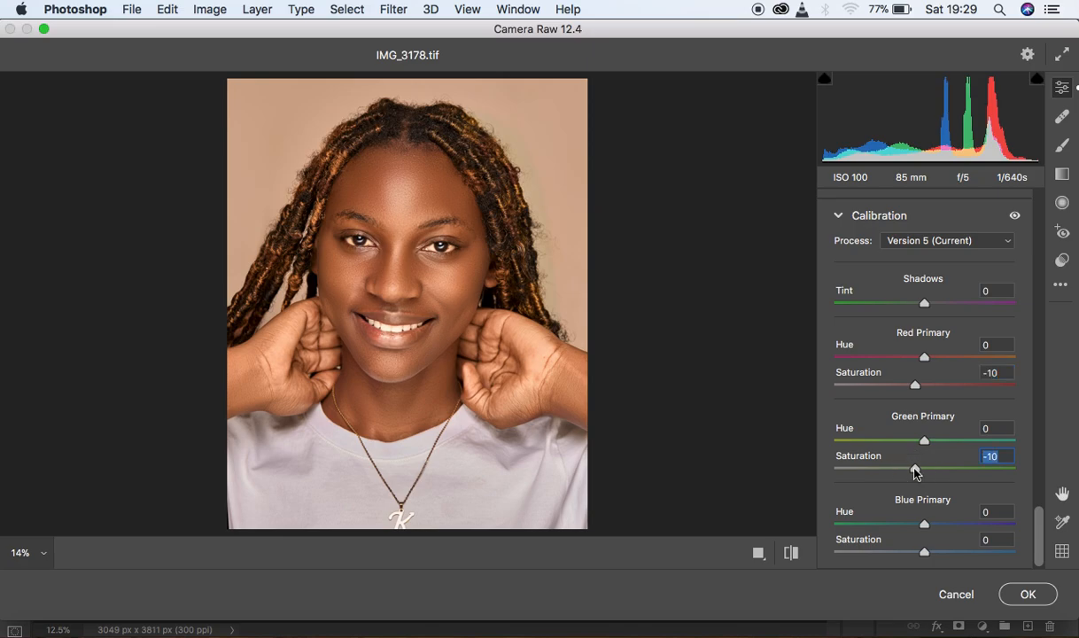
left_click_drag(926, 555, 914, 555)
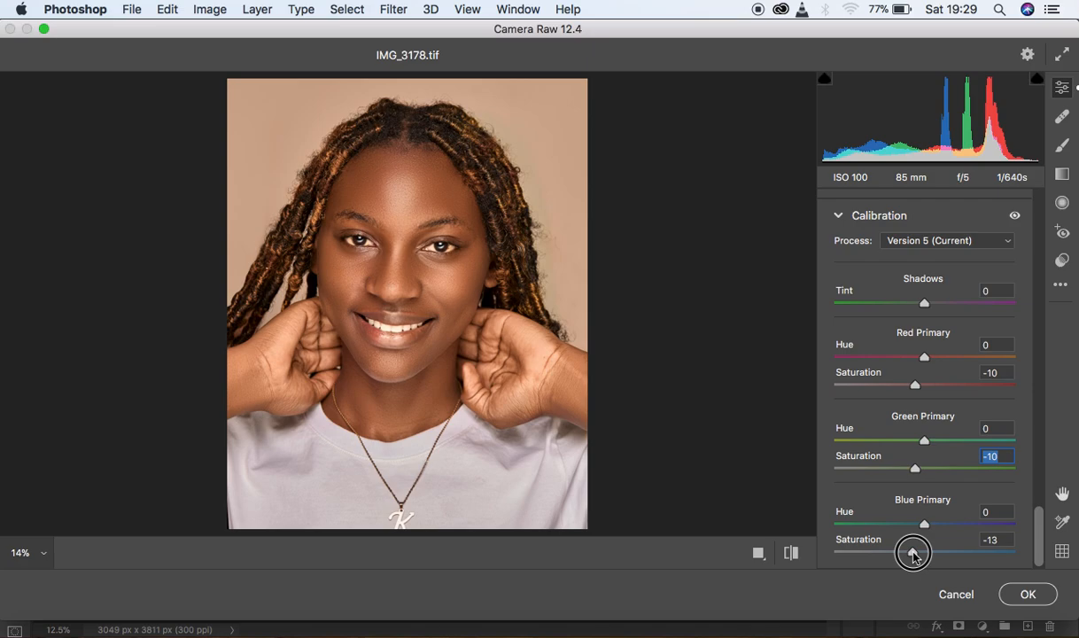
left_click_drag(914, 555, 913, 554)
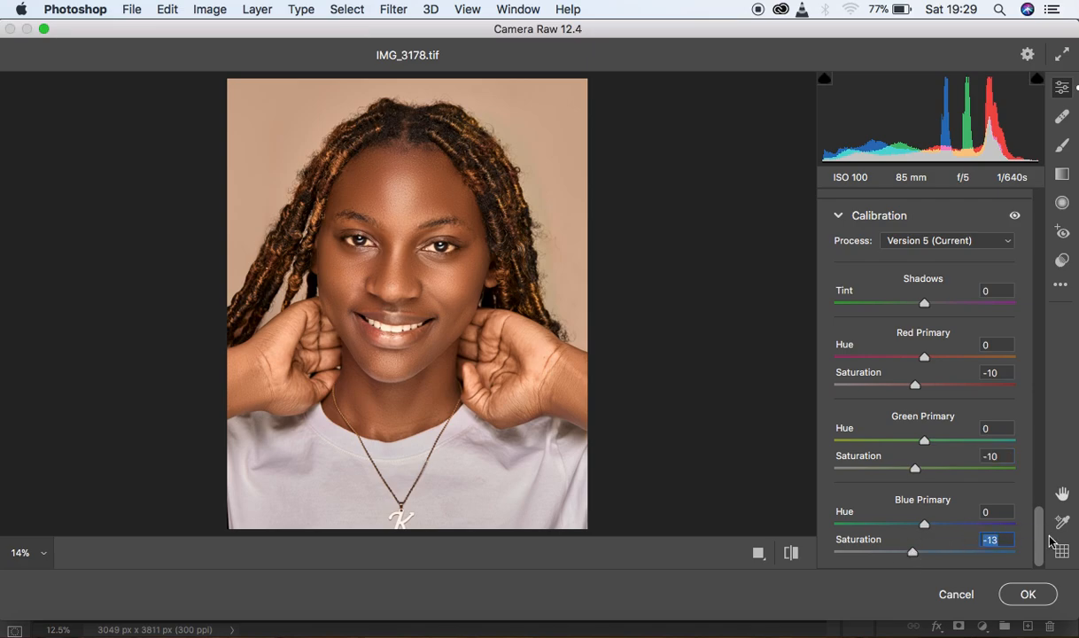
left_click(790, 553)
left_click(790, 553)
left_click(790, 552)
left_click(791, 553)
Step: In the Color Mixer, set the Oranges Hue to +4 and the Oranges Luminance to -8
left_click_drag(1039, 525, 1041, 372)
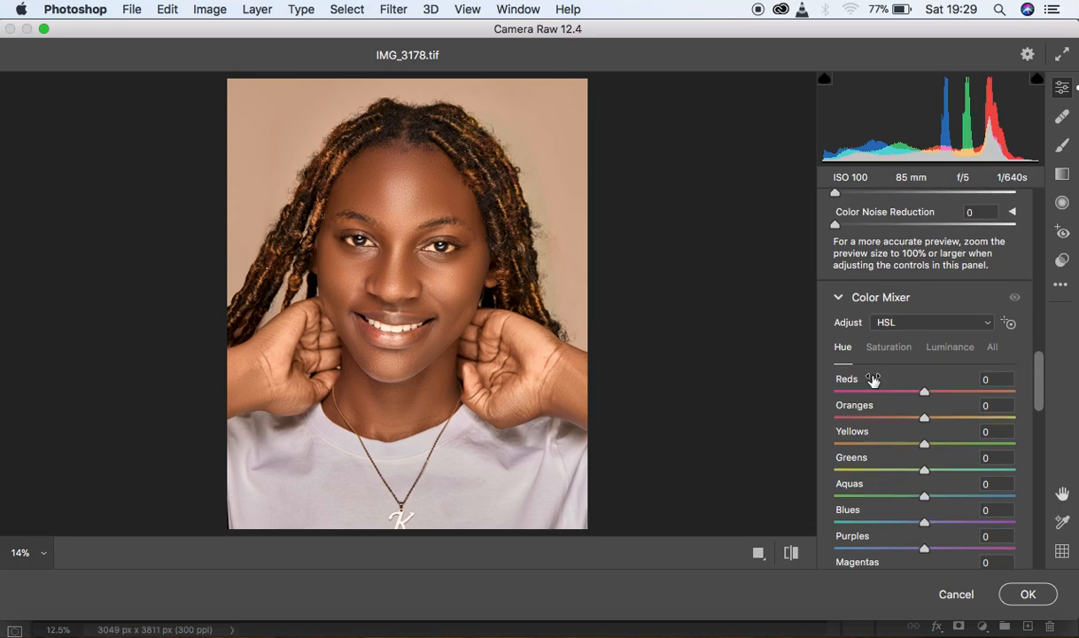
left_click_drag(924, 423, 928, 422)
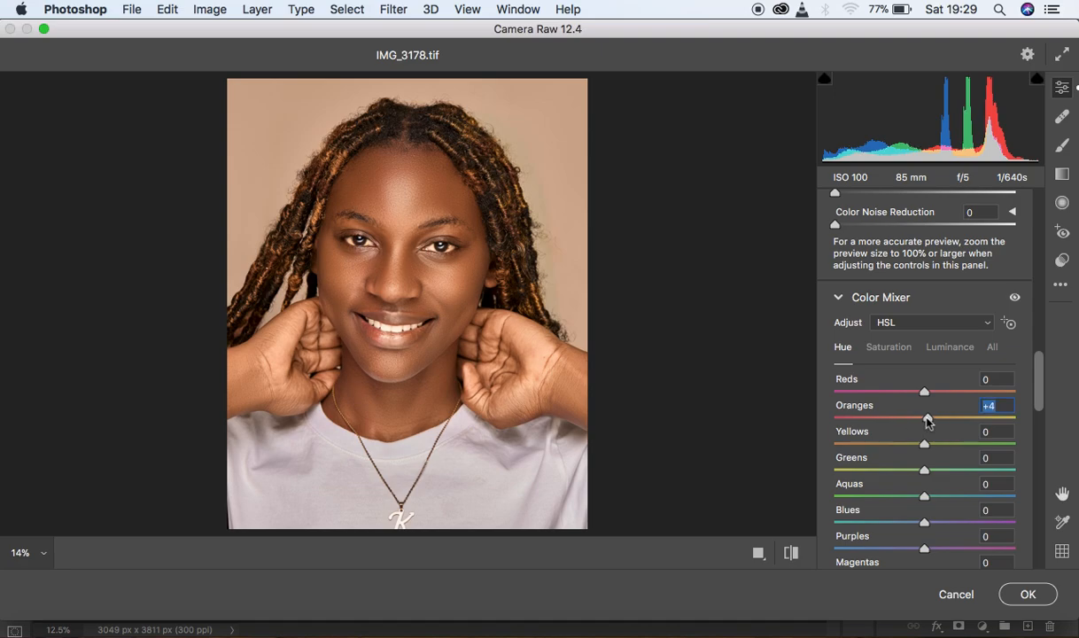
left_click(948, 347)
left_click_drag(923, 418, 917, 421)
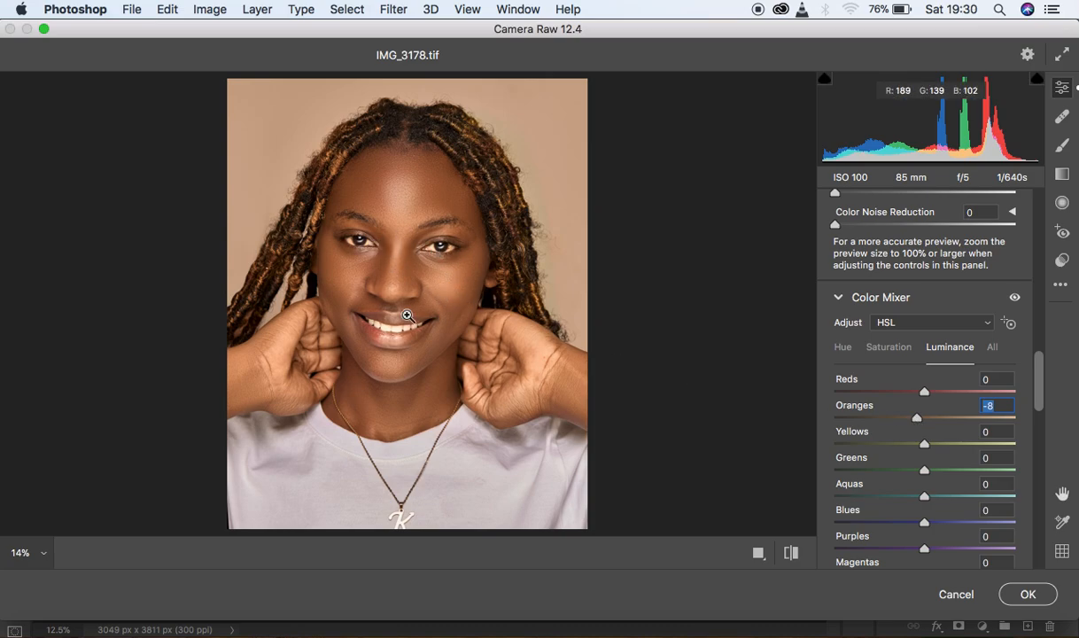
Step: Set the Basic Contrast to +10 and compare the image with its default settings
scroll(991, 295, "up", 2)
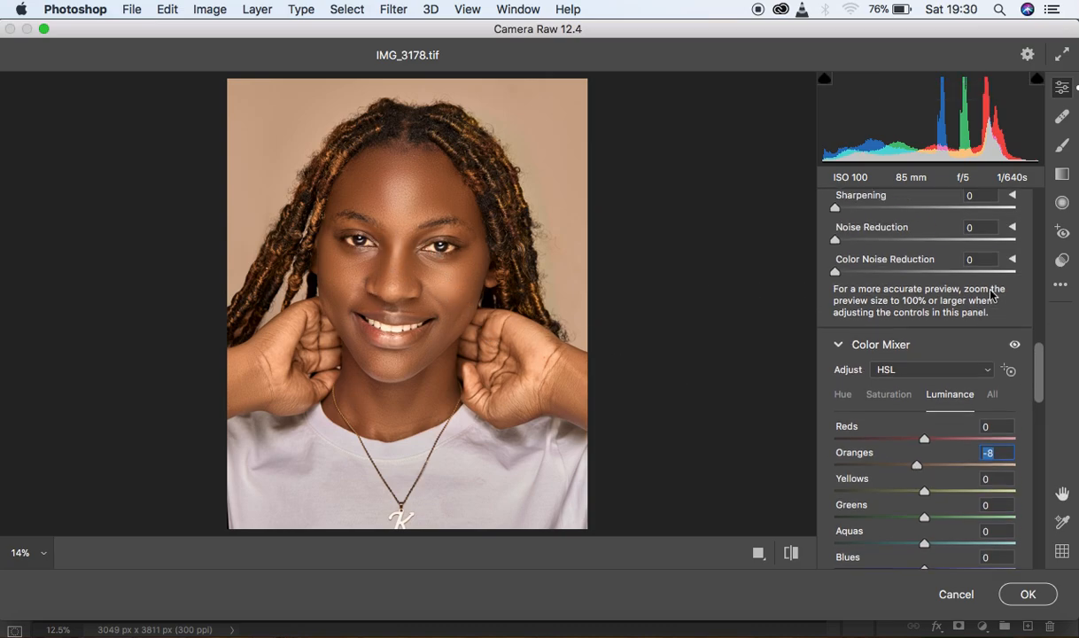
scroll(991, 295, "up", 15)
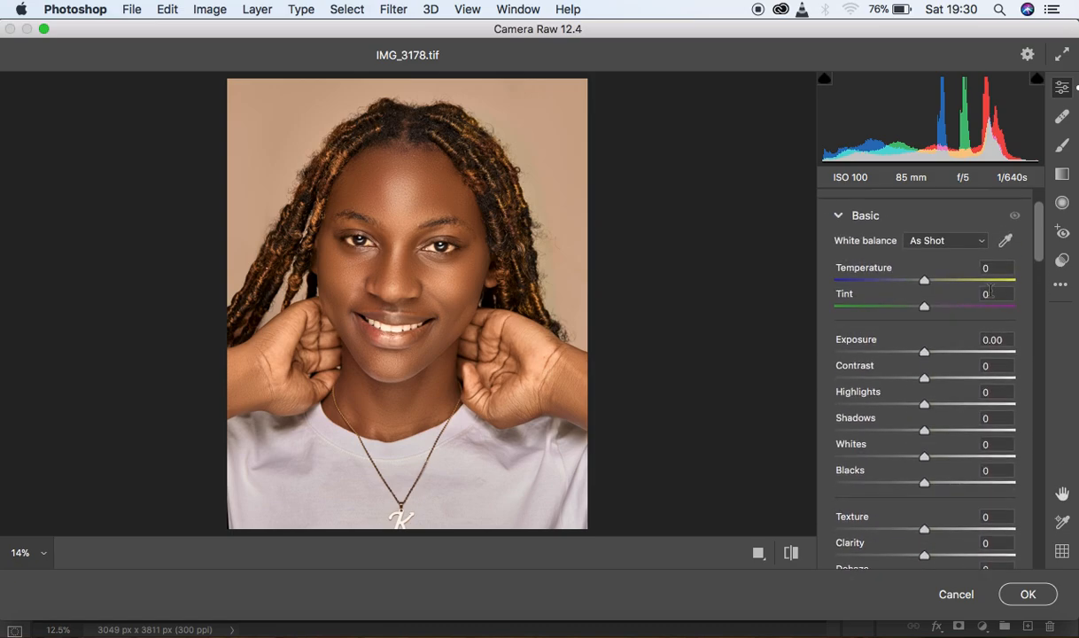
scroll(991, 295, "up", 3)
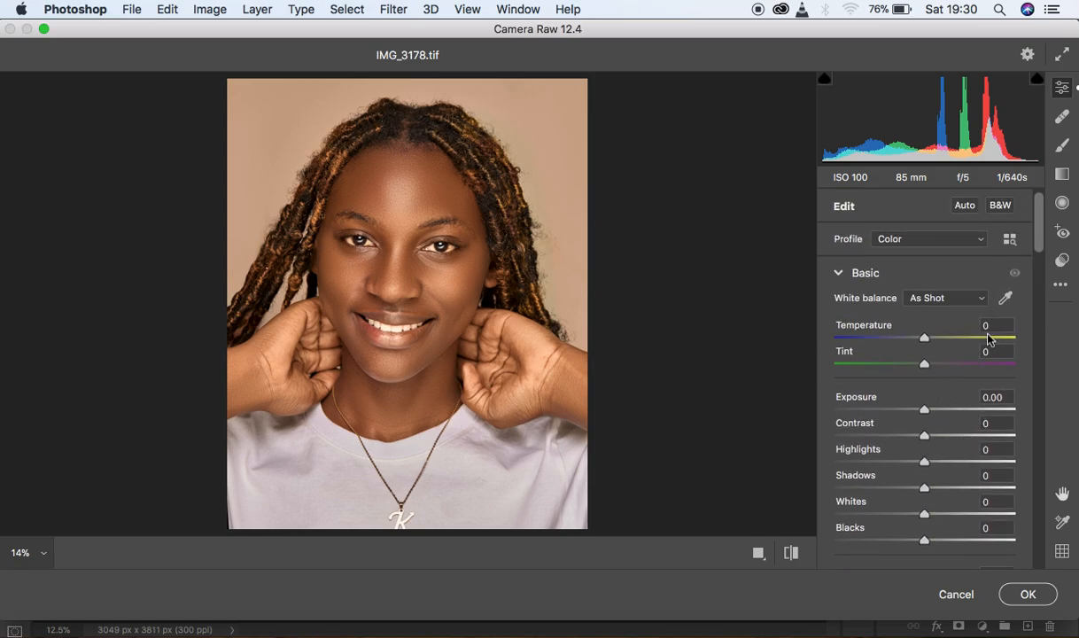
left_click_drag(925, 435, 935, 438)
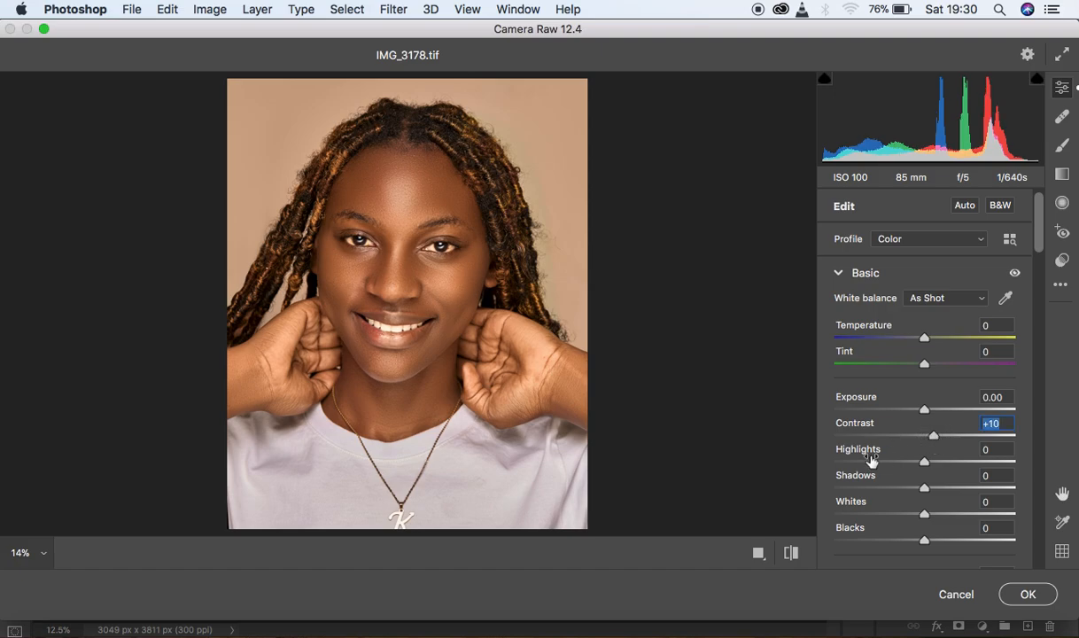
left_click(791, 553)
left_click(791, 553)
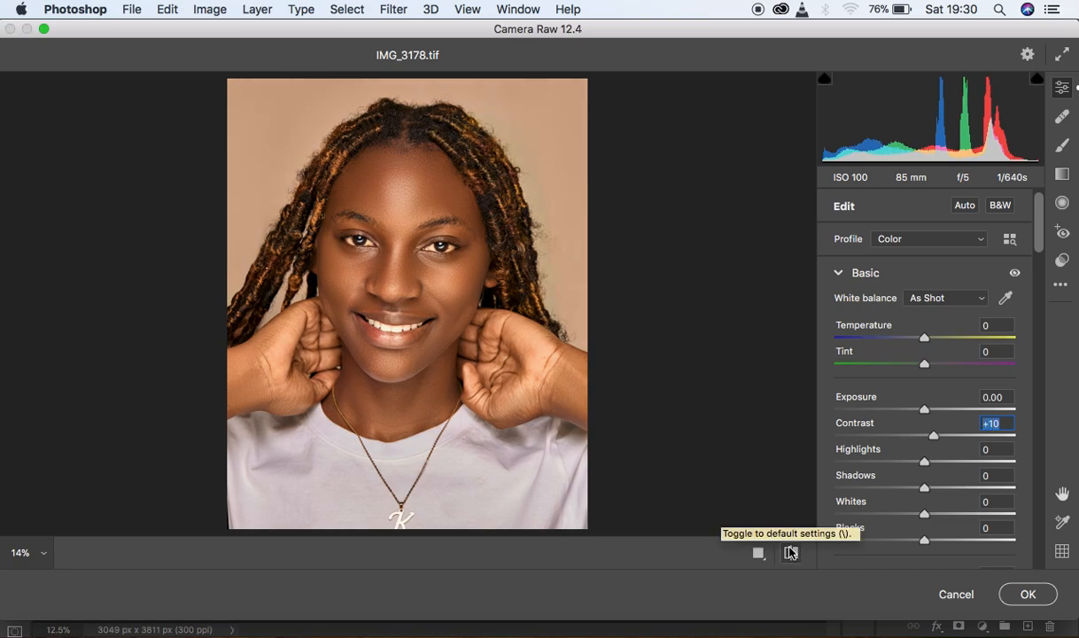
Step: Set up an adjustment brush for the eye whites with Temperature -26, Highlights +3, Whites +3 and Saturation -70
left_click(441, 246)
key("space")
left_click_drag(403, 270, 563, 260)
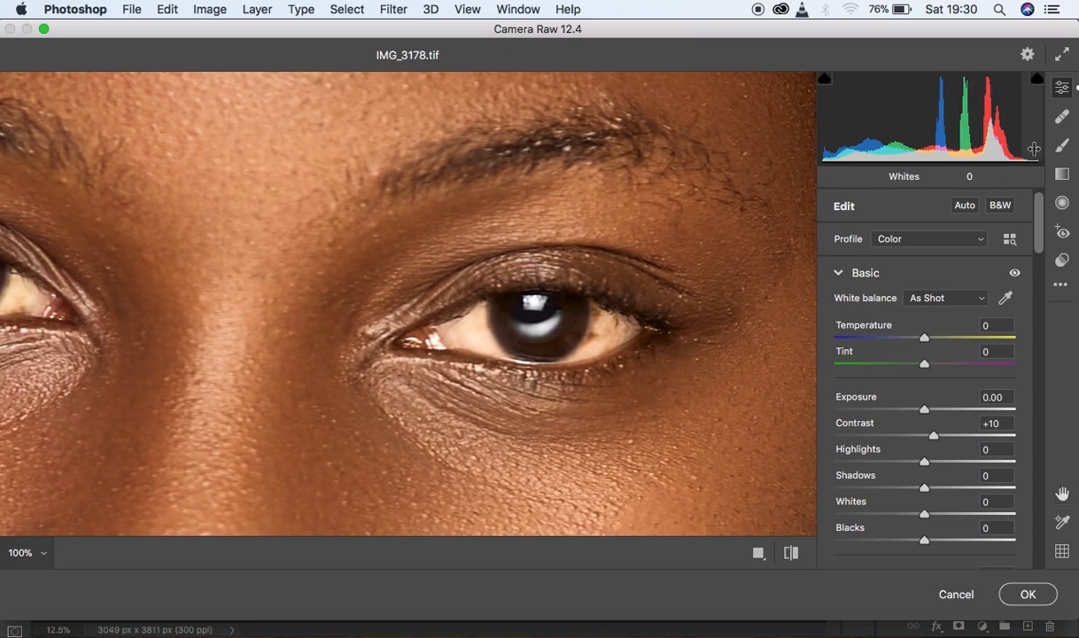
left_click(1062, 148)
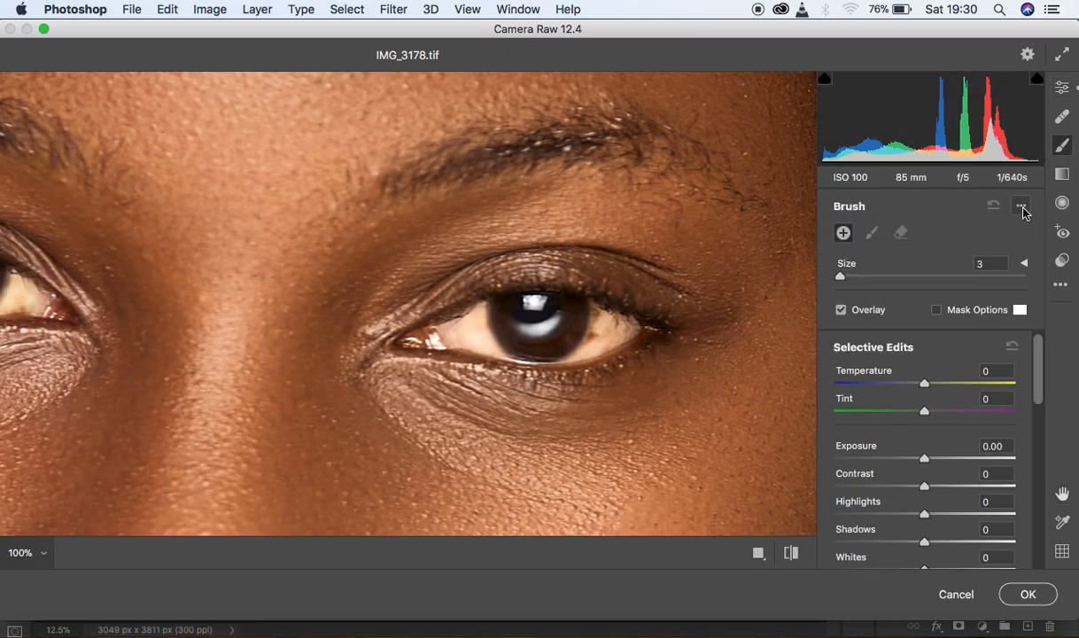
left_click_drag(926, 387, 903, 387)
left_click(997, 372)
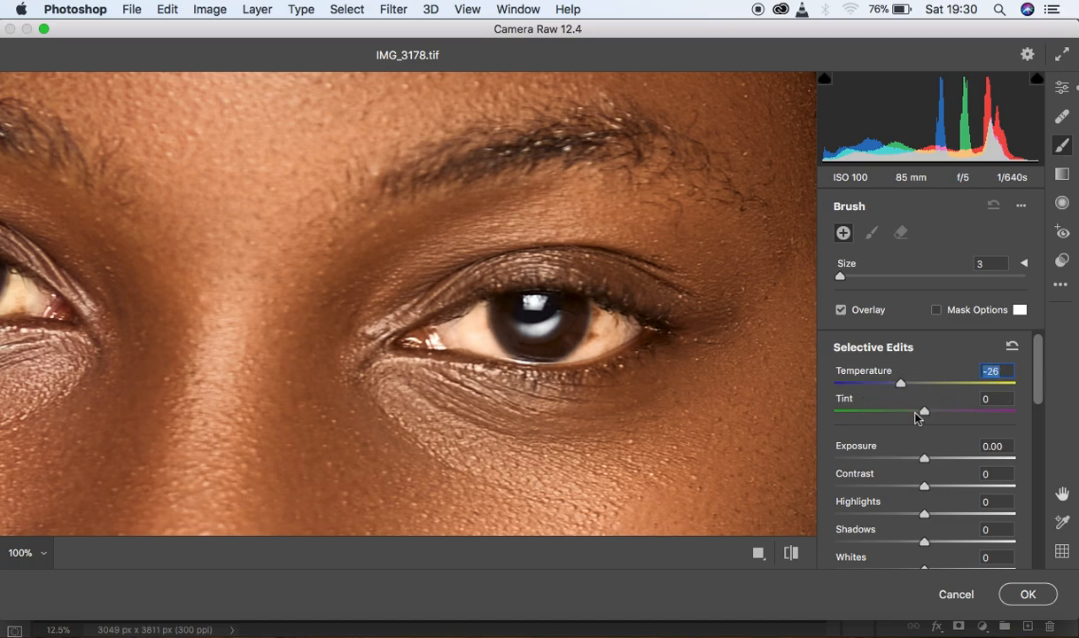
left_click_drag(924, 413, 985, 414)
left_click_drag(1042, 384, 1036, 413)
left_click_drag(925, 426, 928, 428)
left_click_drag(922, 479, 932, 485)
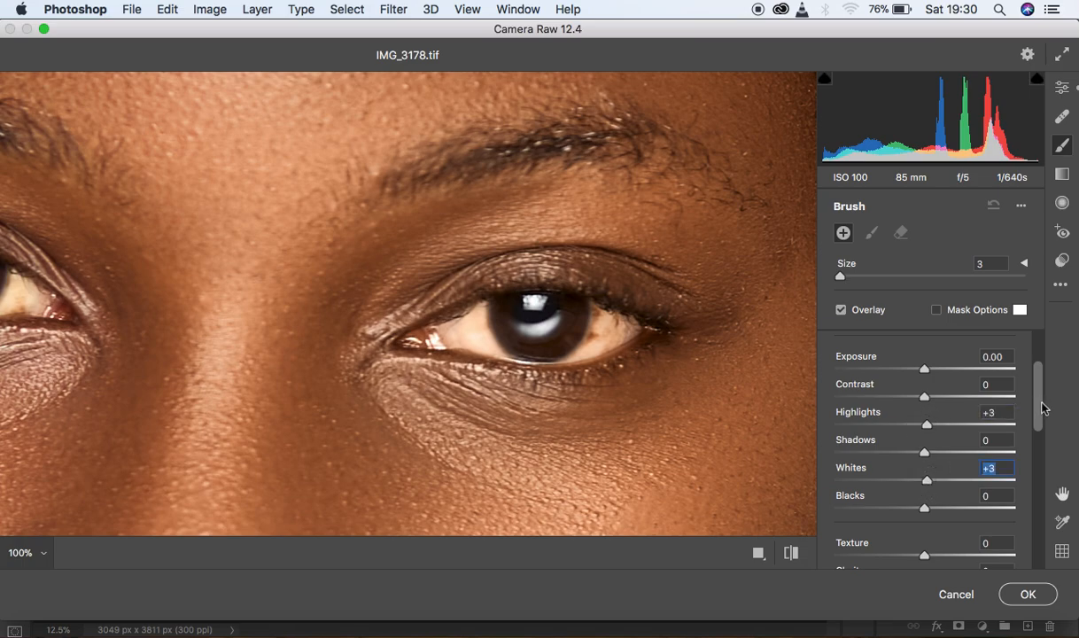
left_click_drag(1043, 407, 1041, 470)
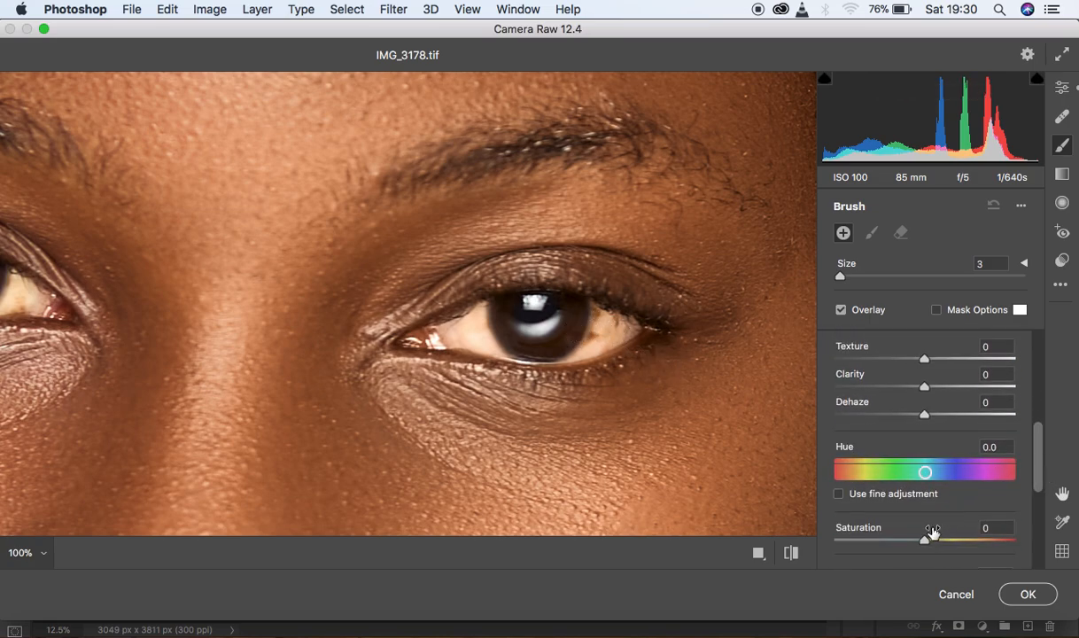
left_click_drag(925, 542, 861, 542)
Step: Paint the adjustment brush over the whites of both eyes
mouse_move(596, 310)
left_mouse_down()
mouse_move(621, 319)
mouse_move(570, 356)
mouse_move(597, 308)
mouse_move(603, 340)
mouse_move(583, 338)
mouse_move(610, 299)
mouse_move(514, 327)
mouse_move(532, 306)
mouse_move(460, 304)
mouse_move(486, 335)
mouse_move(465, 332)
mouse_move(480, 313)
mouse_move(475, 340)
mouse_move(482, 309)
mouse_move(457, 336)
mouse_move(506, 356)
mouse_move(465, 305)
left_mouse_up()
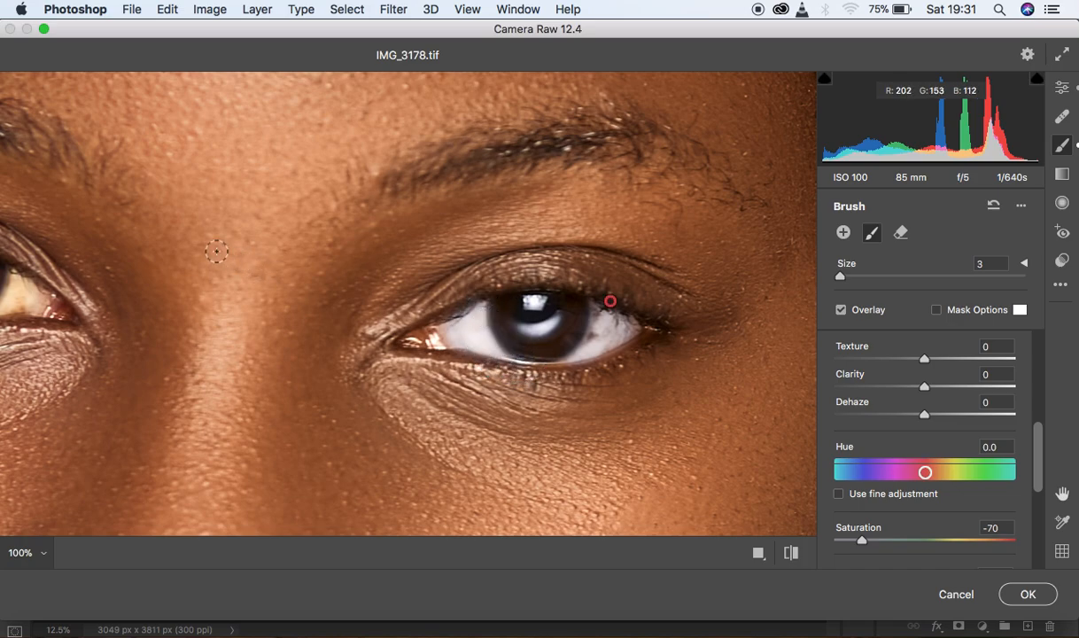
left_click_drag(198, 238, 465, 256)
mouse_move(155, 271)
left_mouse_down()
mouse_move(175, 307)
mouse_move(148, 283)
mouse_move(157, 281)
mouse_move(140, 292)
mouse_move(172, 315)
mouse_move(157, 289)
mouse_move(178, 316)
mouse_move(160, 262)
left_mouse_up()
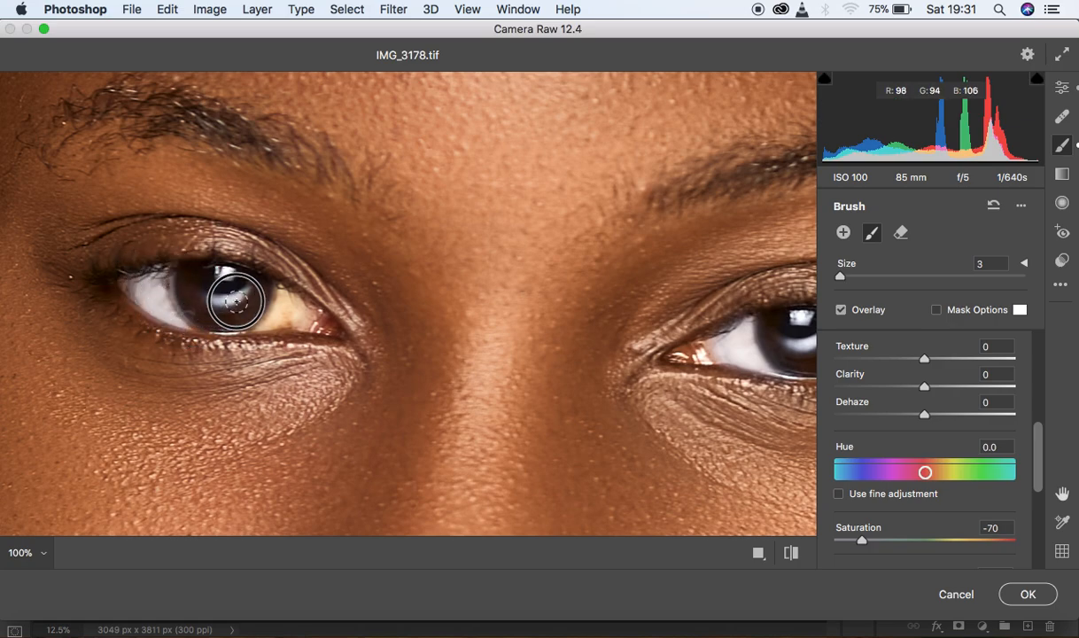
mouse_move(266, 292)
left_mouse_down()
mouse_move(267, 319)
mouse_move(279, 290)
mouse_move(297, 315)
mouse_move(257, 323)
mouse_move(280, 314)
mouse_move(283, 287)
mouse_move(268, 316)
mouse_move(194, 329)
mouse_move(133, 287)
left_mouse_up()
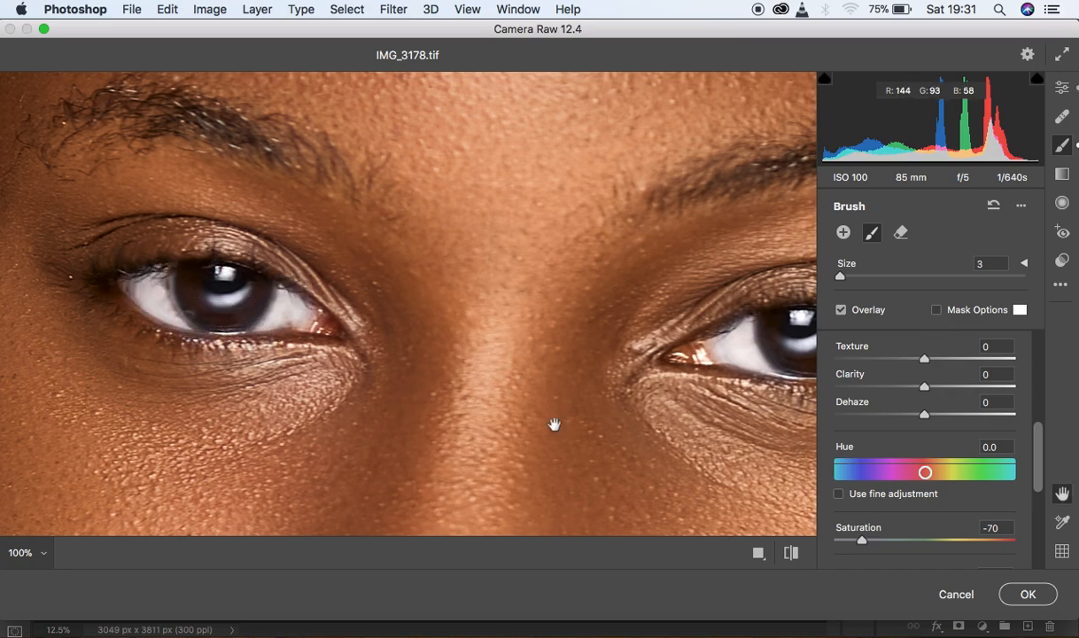
Step: Paint the whitening adjustment brush over all the visible teeth in the smile
left_click_drag(554, 427, 526, 114)
left_click_drag(511, 405, 510, 119)
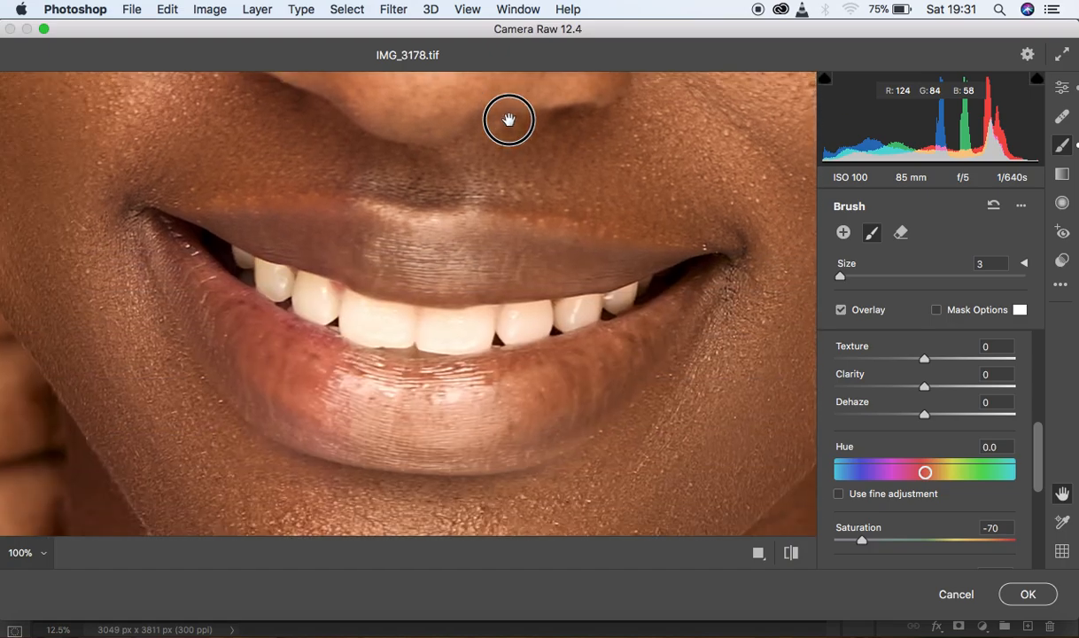
mouse_move(262, 275)
left_mouse_down()
mouse_move(282, 279)
mouse_move(272, 291)
mouse_move(278, 279)
mouse_move(241, 256)
left_mouse_up()
mouse_move(306, 291)
left_mouse_down()
mouse_move(325, 301)
mouse_move(313, 308)
mouse_move(303, 289)
mouse_move(321, 291)
mouse_move(308, 294)
left_mouse_up()
mouse_move(395, 314)
left_mouse_down()
mouse_move(374, 341)
mouse_move(369, 327)
mouse_move(363, 333)
mouse_move(381, 312)
mouse_move(348, 312)
mouse_move(373, 335)
mouse_move(384, 334)
mouse_move(343, 307)
mouse_move(393, 323)
mouse_move(492, 323)
mouse_move(453, 342)
mouse_move(431, 329)
mouse_move(440, 340)
mouse_move(399, 341)
mouse_move(438, 341)
mouse_move(408, 346)
mouse_move(453, 338)
mouse_move(424, 319)
mouse_move(495, 319)
mouse_move(487, 334)
mouse_move(447, 348)
mouse_move(540, 318)
mouse_move(511, 341)
mouse_move(648, 285)
mouse_move(609, 311)
mouse_move(470, 341)
mouse_move(368, 338)
left_mouse_up()
left_click_drag(240, 269, 355, 311)
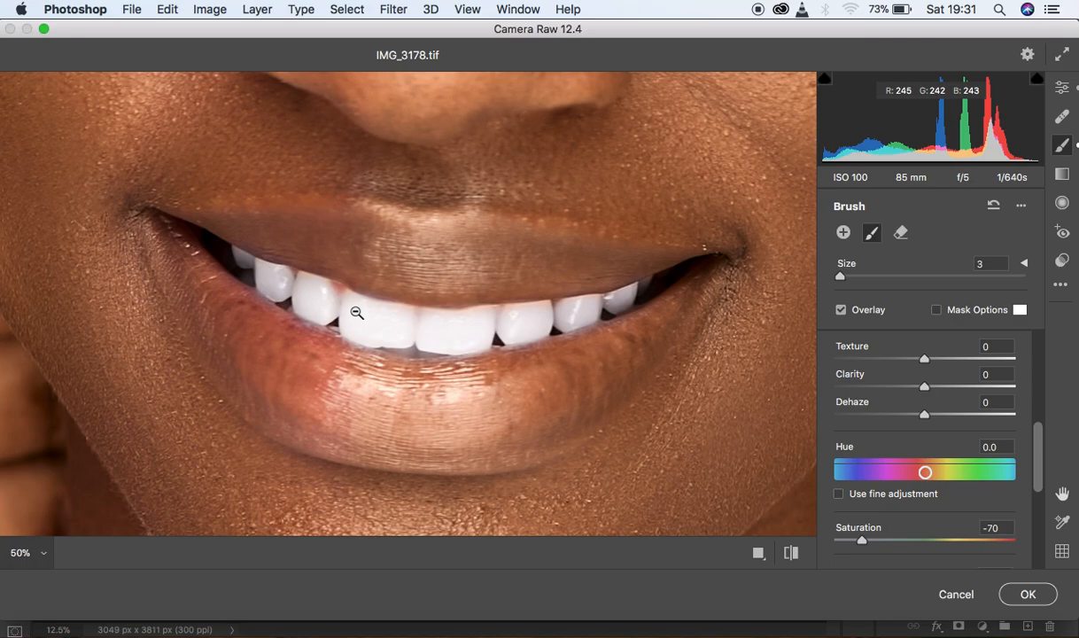
Step: Compare the whole portrait with its default settings and apply the Camera Raw edits to the layer
key("super+minus")
key("super+minus")
key("super+minus")
key("super+minus")
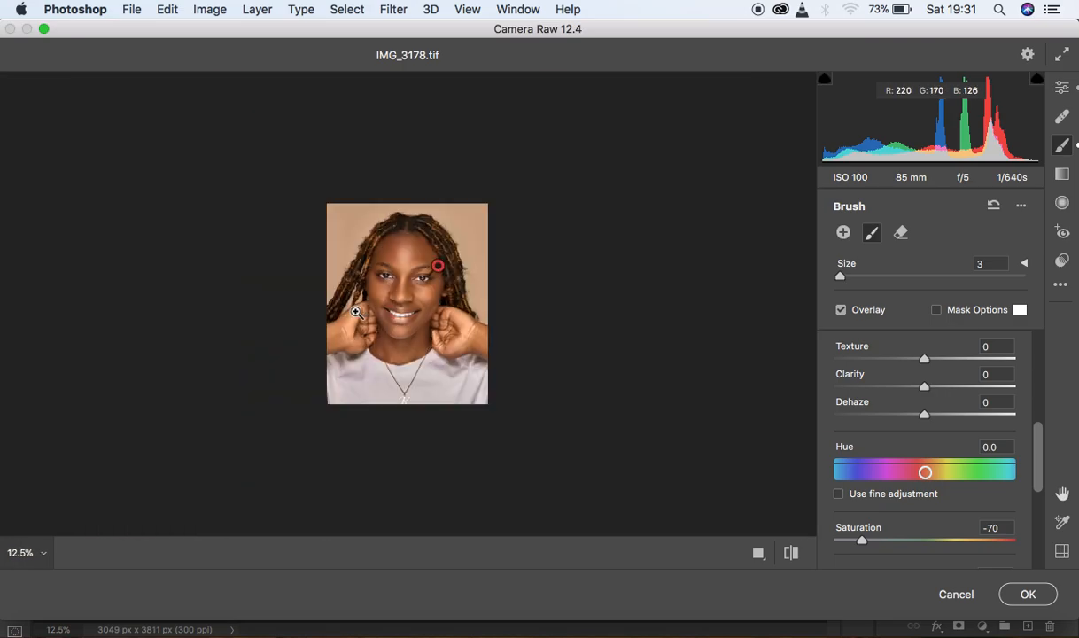
key("super+plus")
key("super+plus")
left_click(356, 312, "alt")
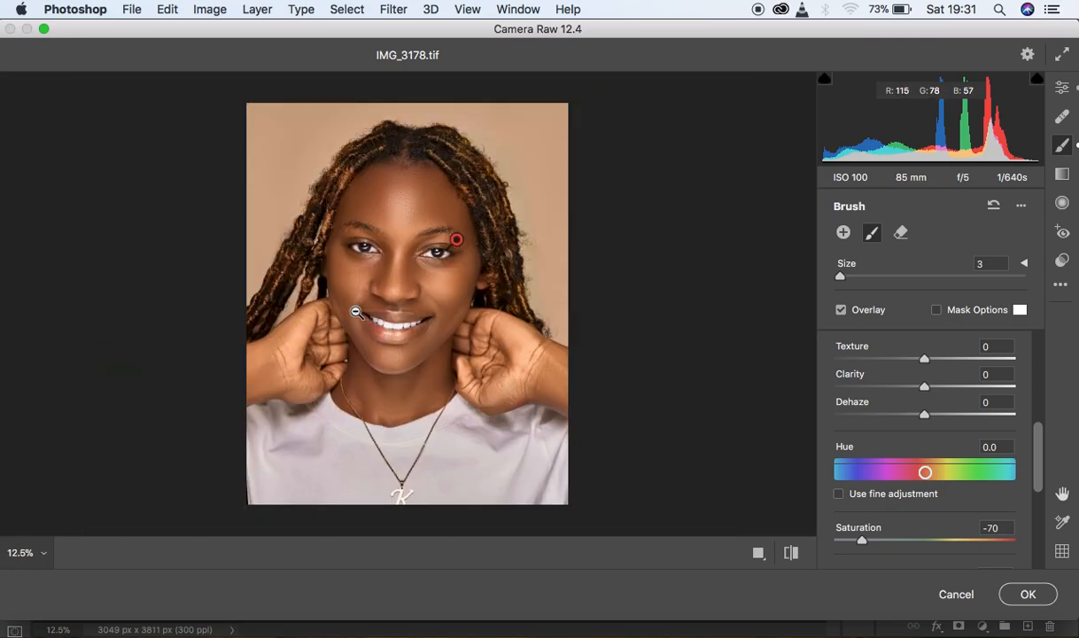
left_click(790, 554)
left_click(789, 554)
left_click(789, 553)
left_click(789, 554)
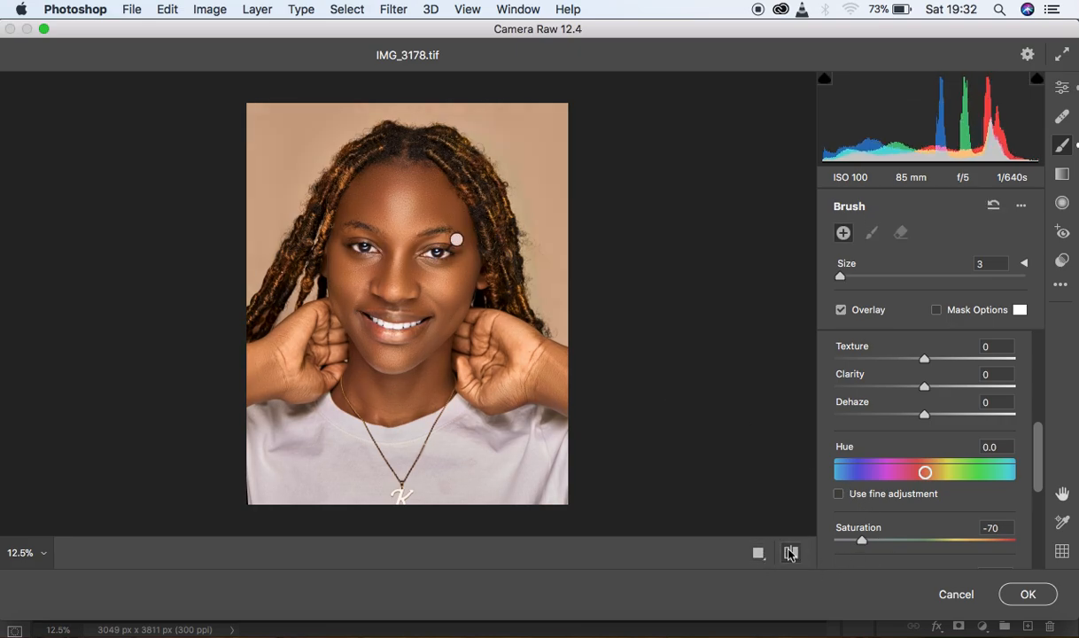
left_click(1024, 597)
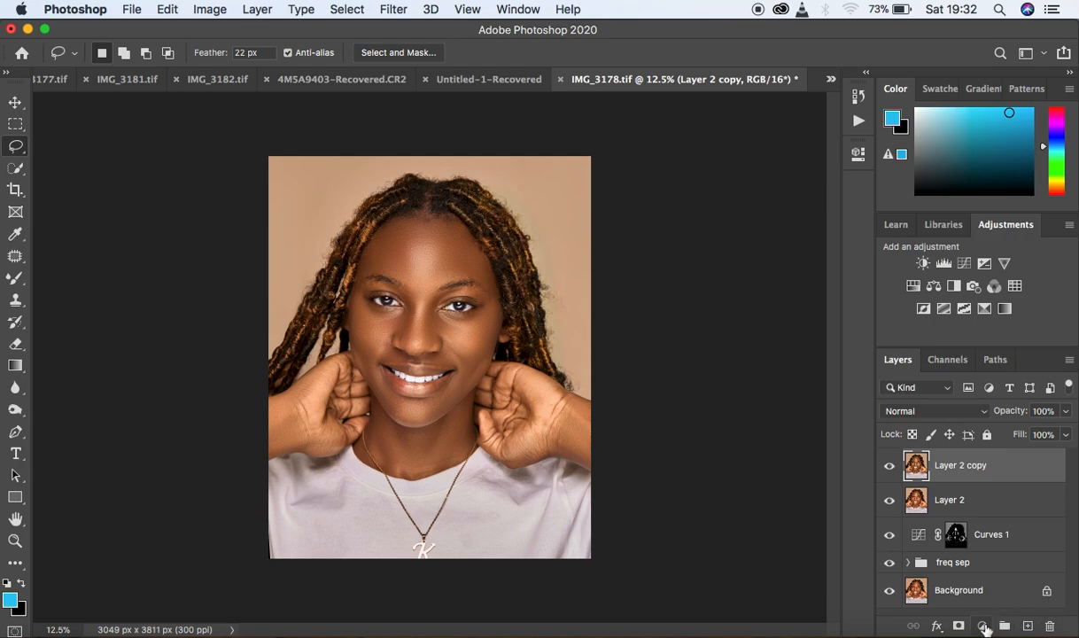
Step: Add a Selective Color adjustment layer and set Black to +6% and Yellow to -10% for the Blacks
left_click(983, 627)
left_click(980, 592)
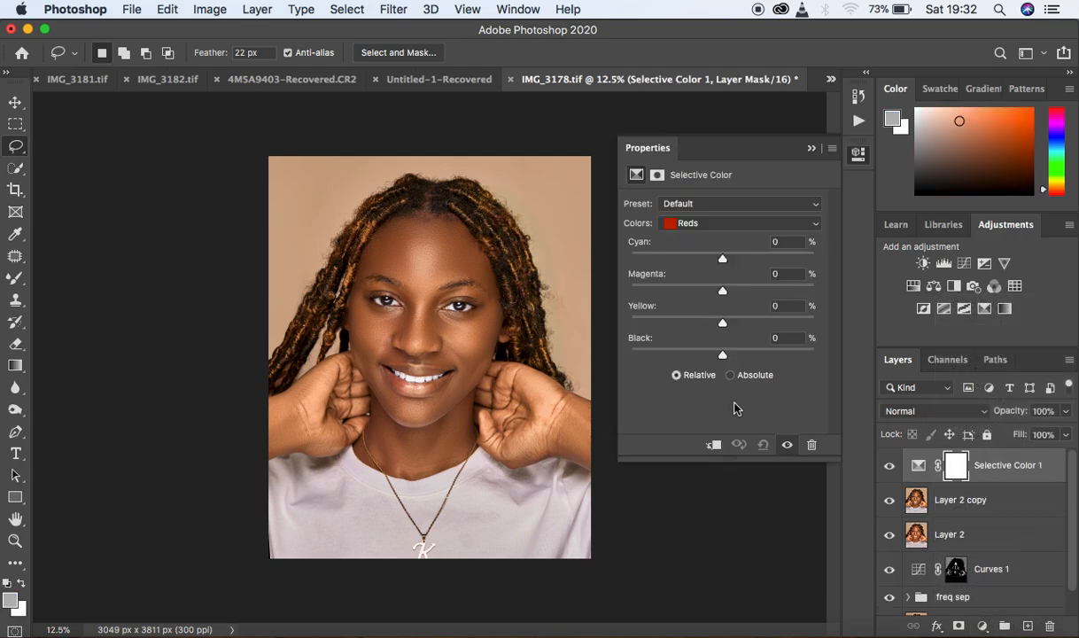
left_click(705, 224)
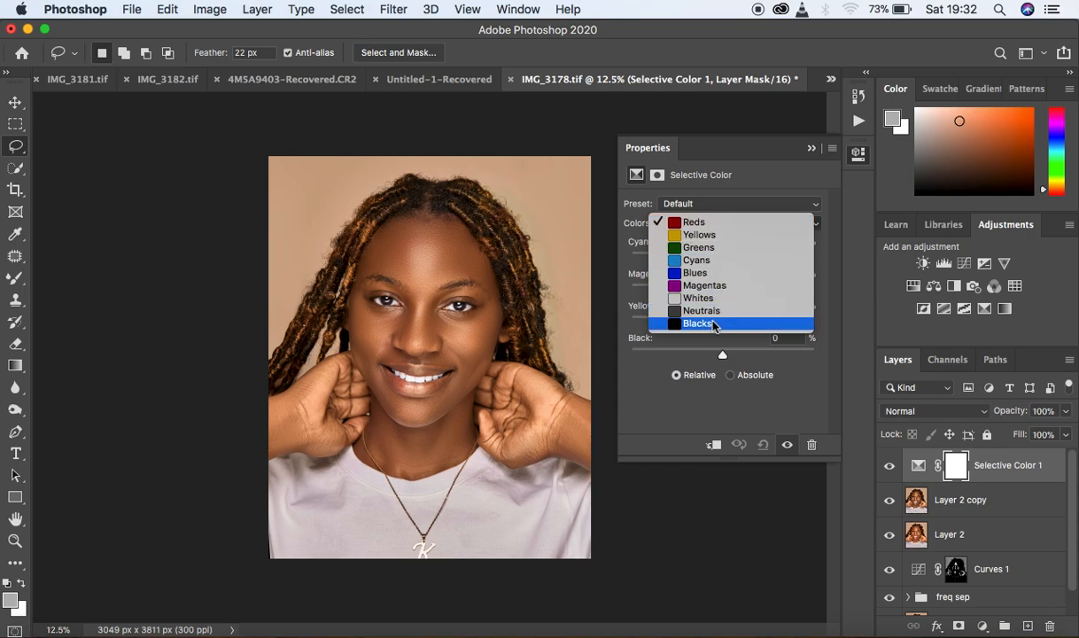
left_click(716, 326)
left_click_drag(724, 357, 727, 356)
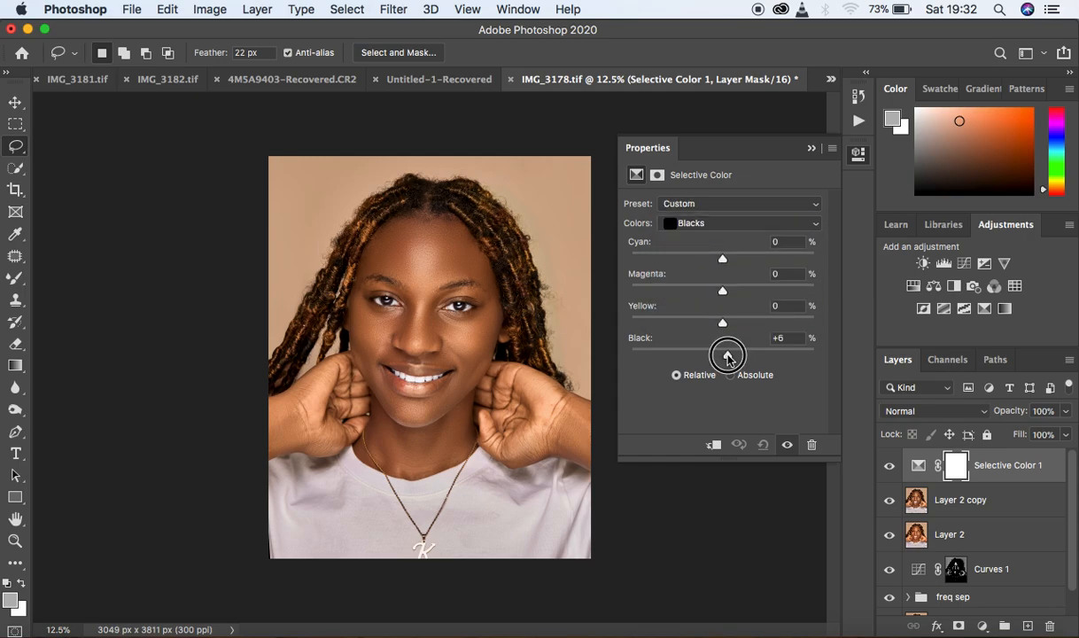
left_click_drag(727, 357, 727, 357)
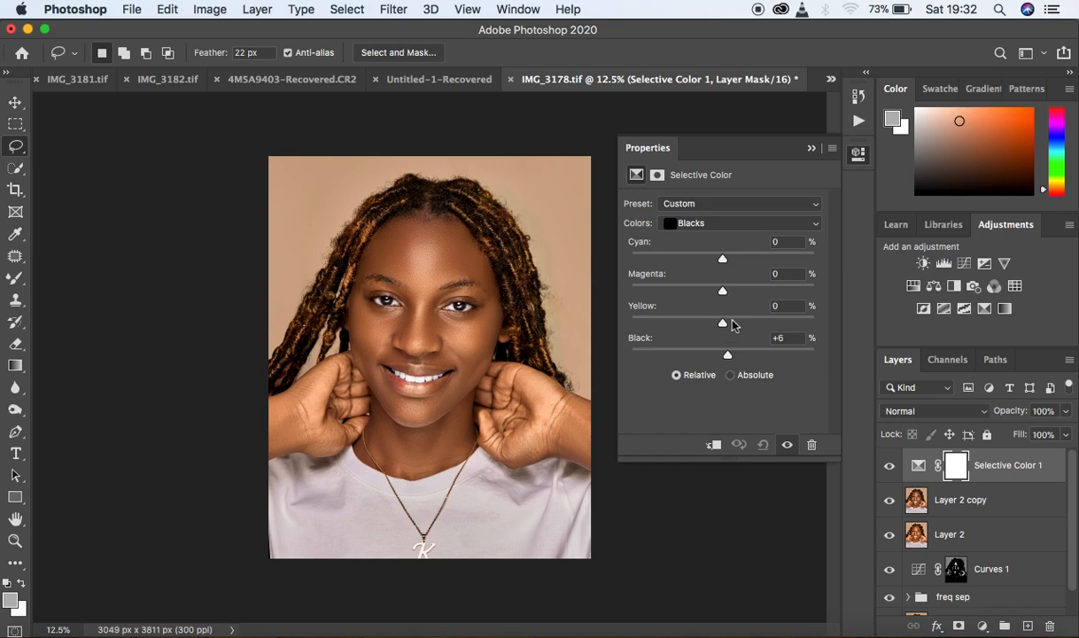
left_click_drag(724, 324, 712, 327)
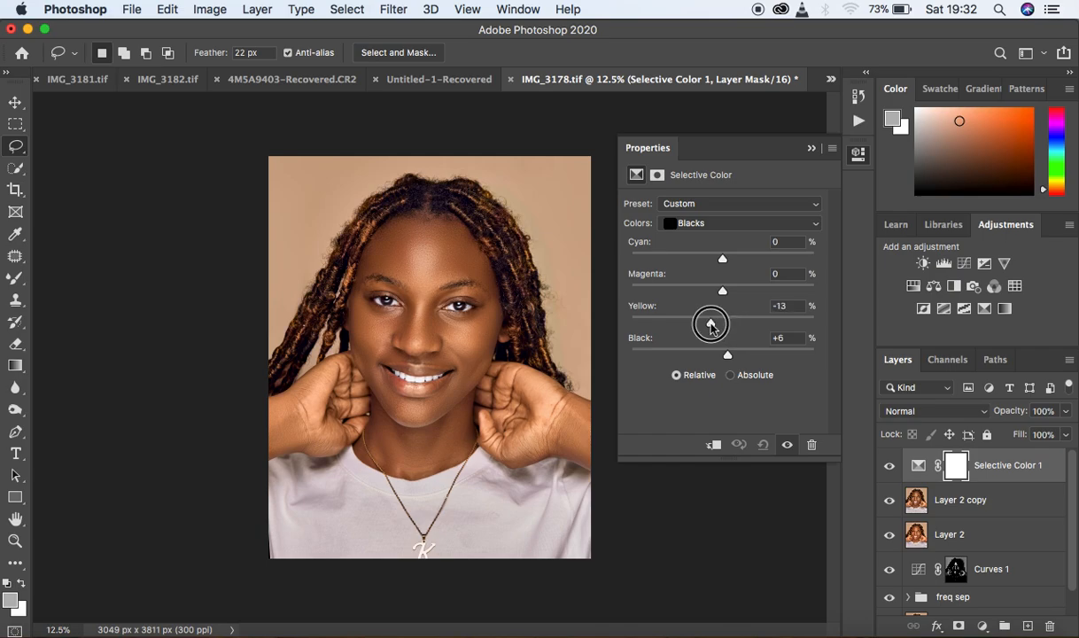
left_click_drag(712, 325, 715, 327)
Step: Set Yellow to -5% for the Reds in the Selective Color adjustment and check the skin tones up close
left_click(725, 223)
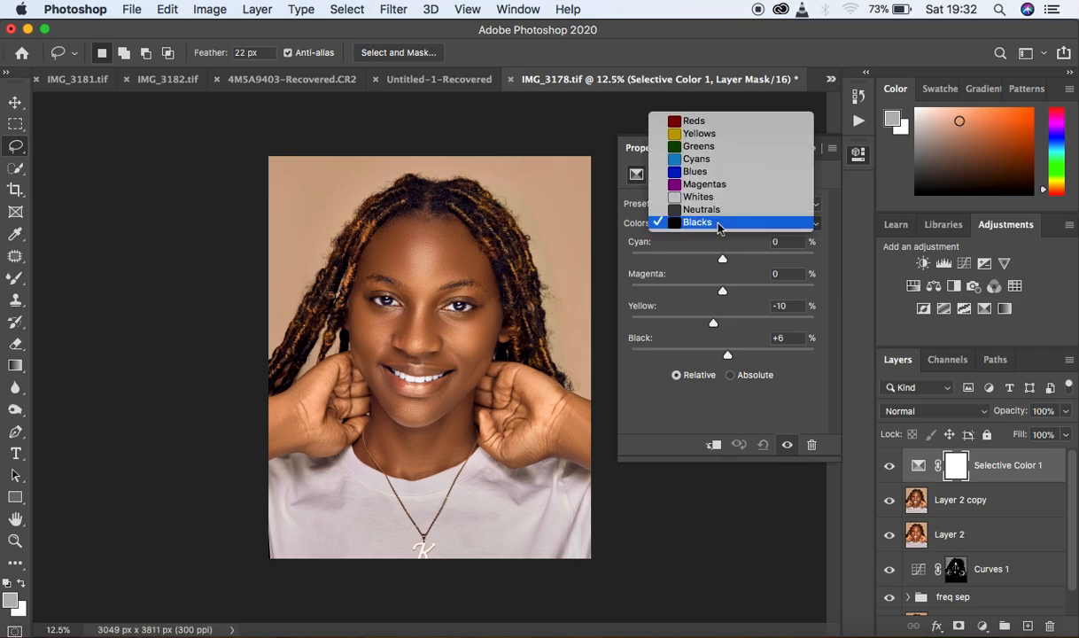
left_click(696, 121)
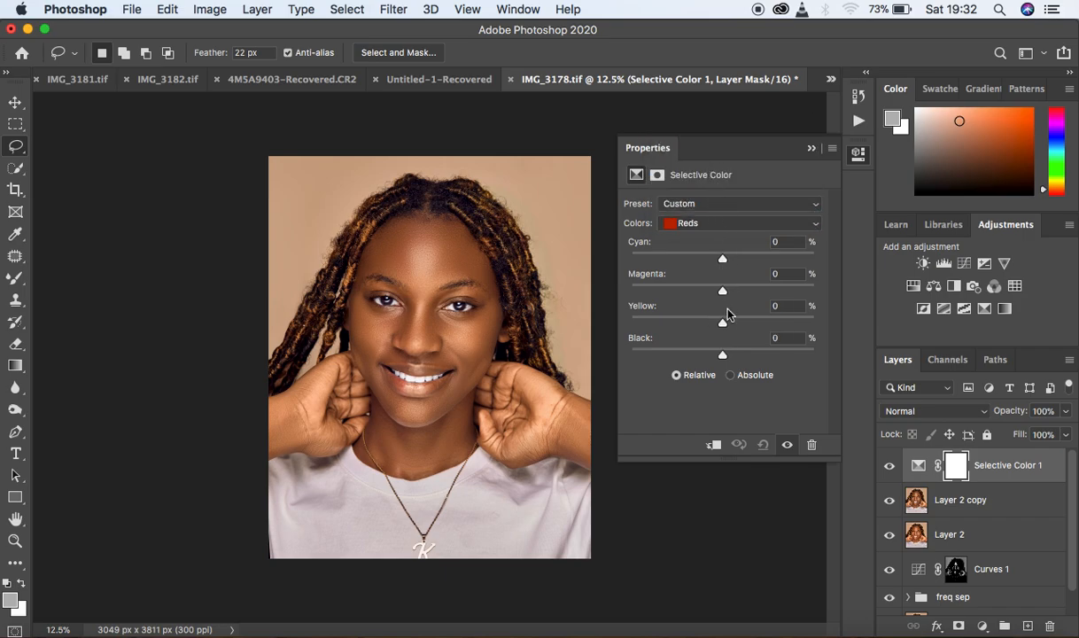
left_click_drag(725, 328, 719, 326)
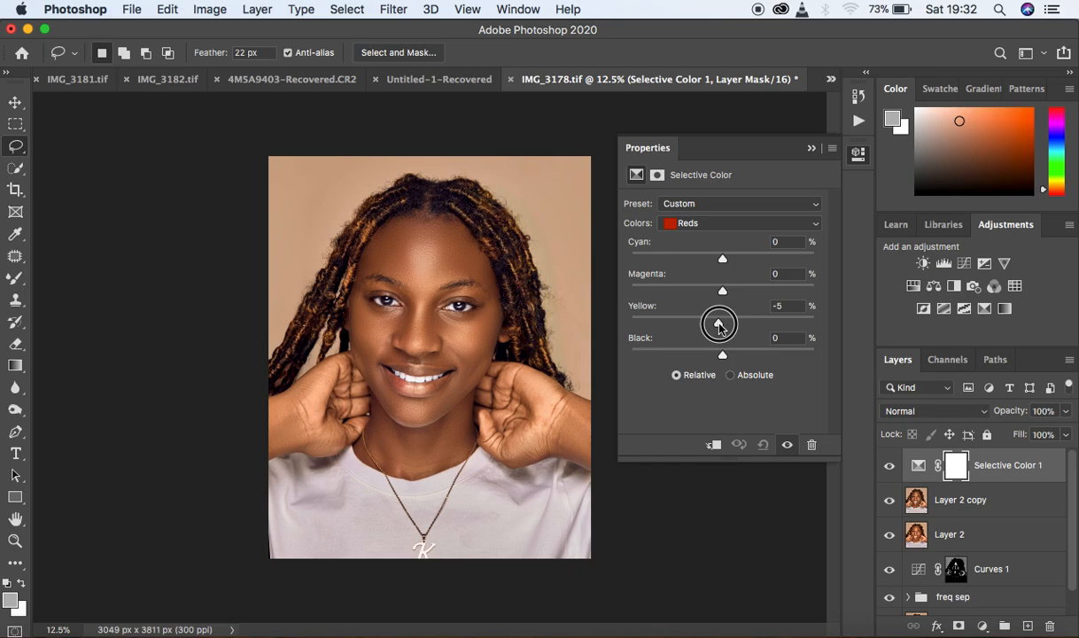
left_click_drag(719, 326, 719, 326)
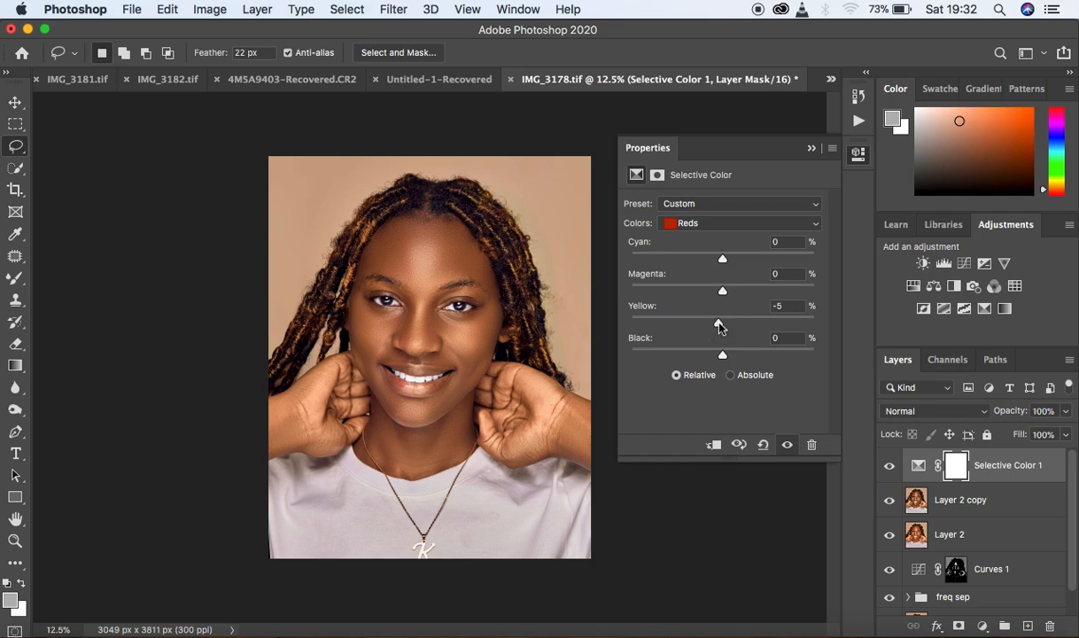
key("super+plus")
key("super+plus")
key("super+plus")
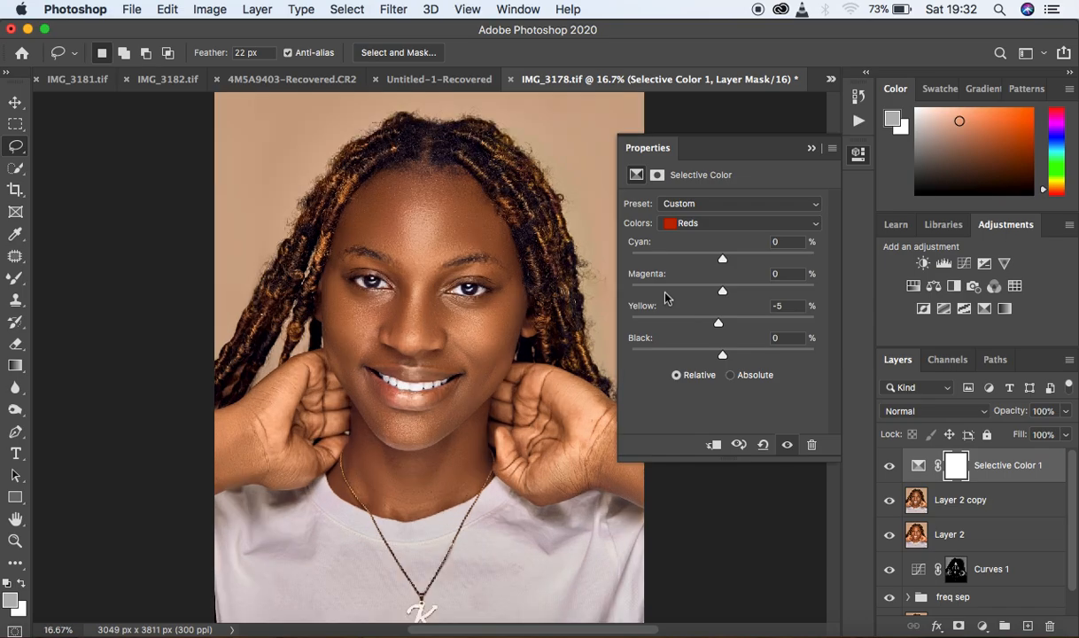
key("super+minus")
key("super+minus")
key("super+minus")
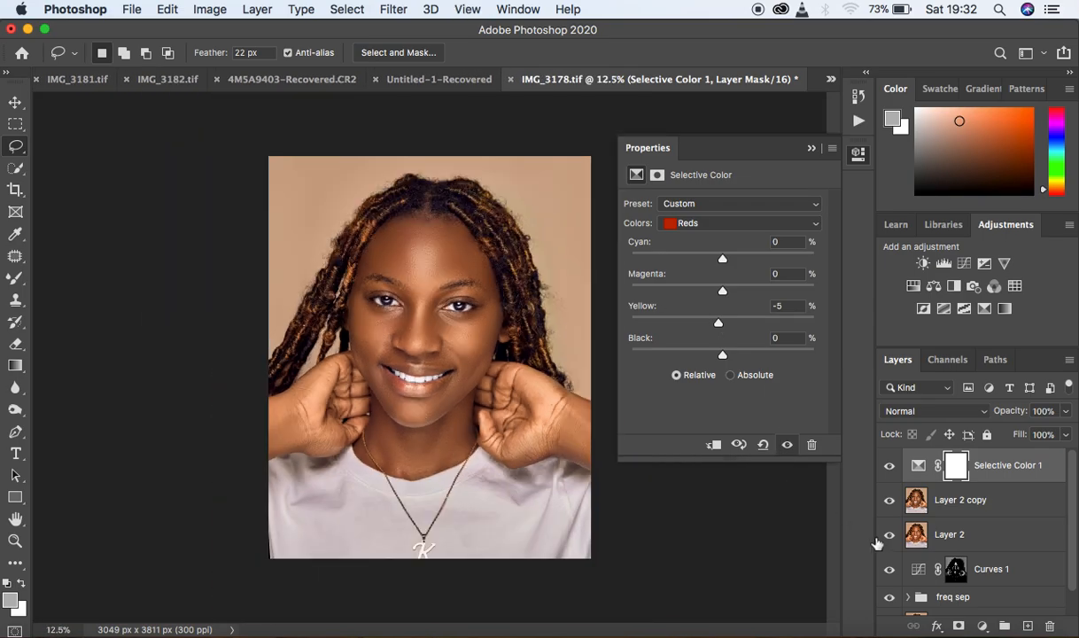
Step: Add a Photo Filter adjustment layer with Cooling Filter (82) at 5% density
left_click(985, 628)
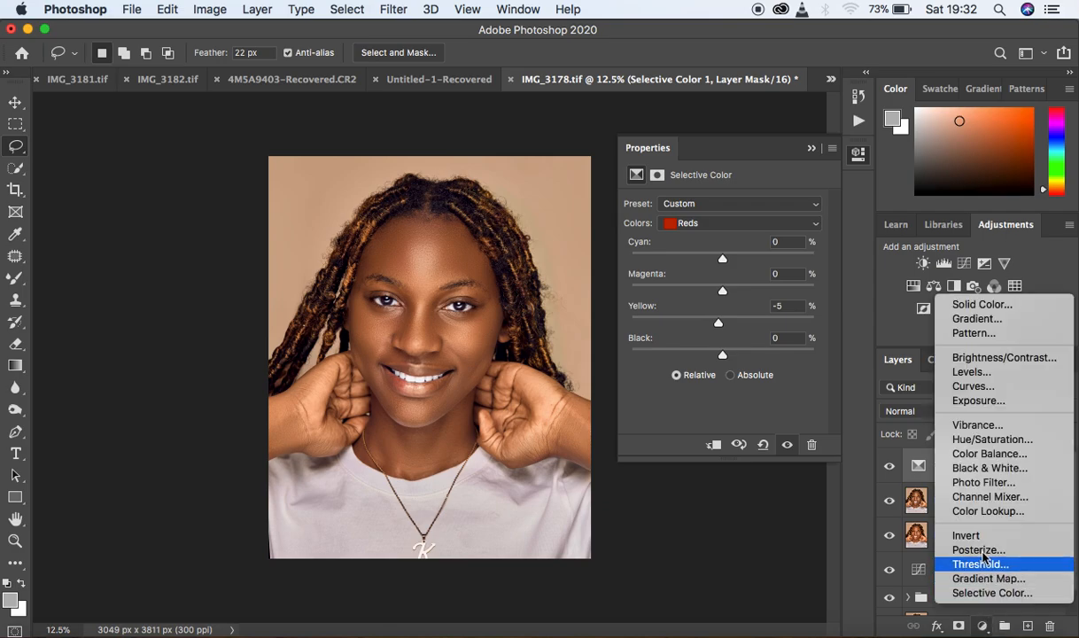
left_click(989, 480)
left_click(704, 206)
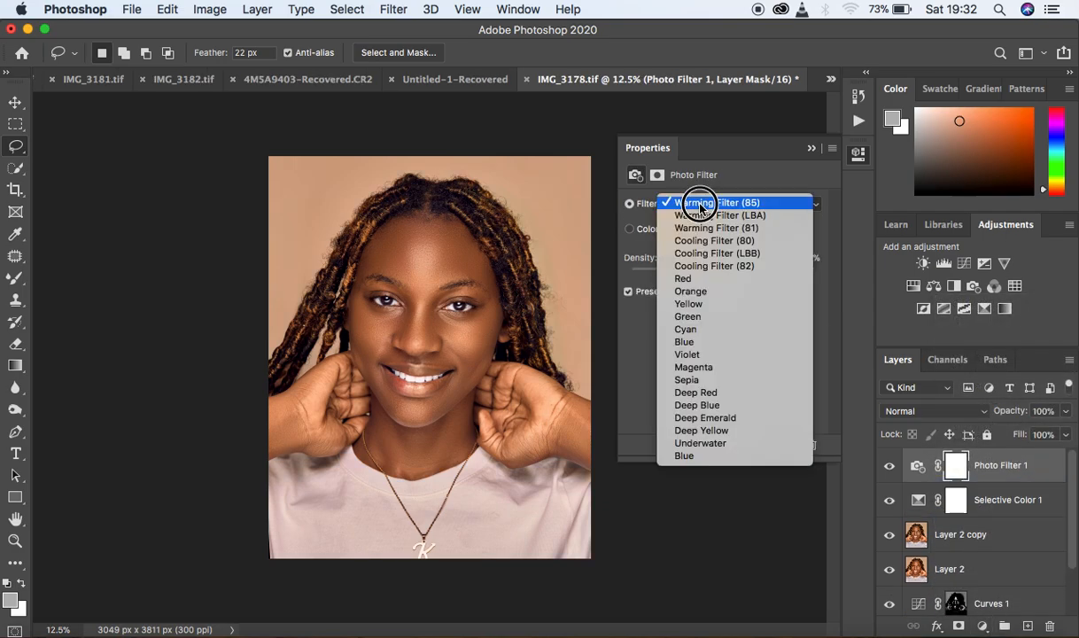
left_click(702, 265)
left_click_drag(674, 275, 641, 277)
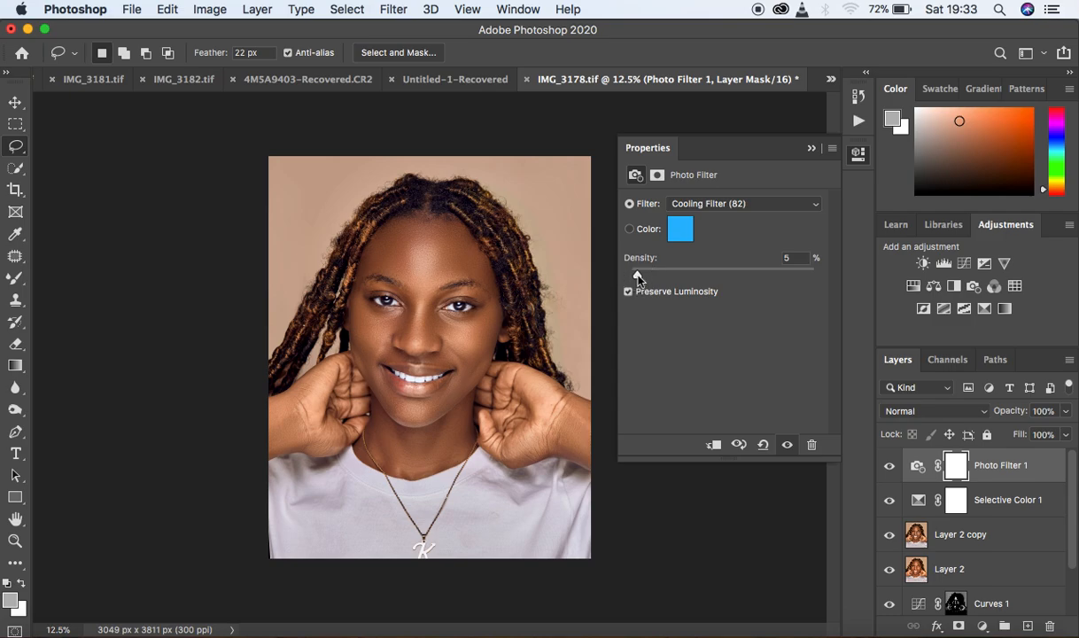
left_click_drag(639, 277, 637, 277)
left_click(812, 150)
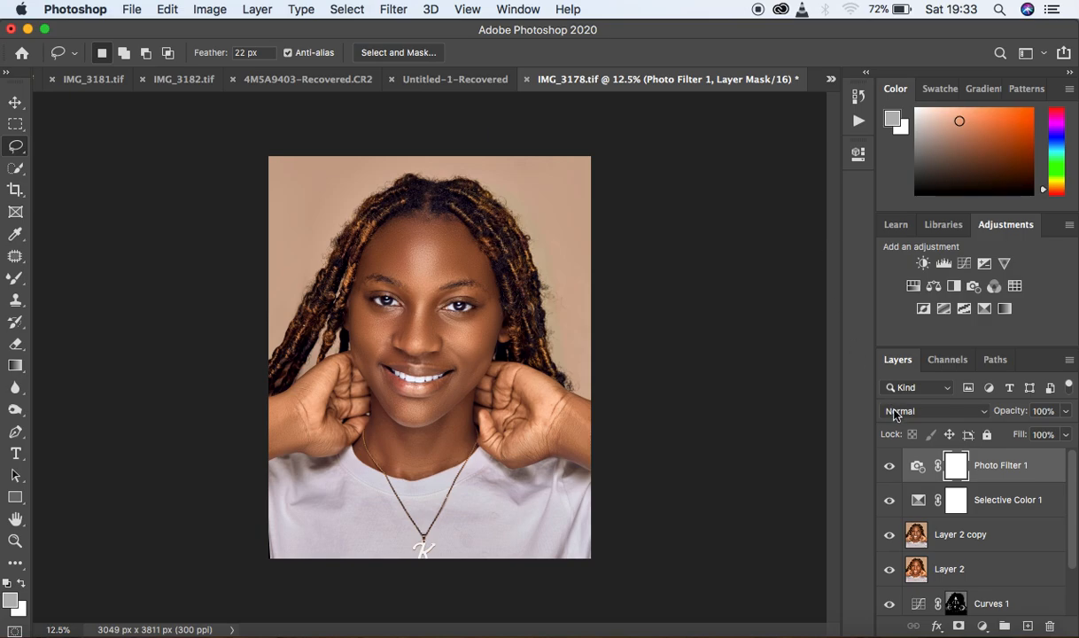
Step: Add a Levels adjustment layer and raise the black input level slightly to deepen the shadows
left_click(981, 626)
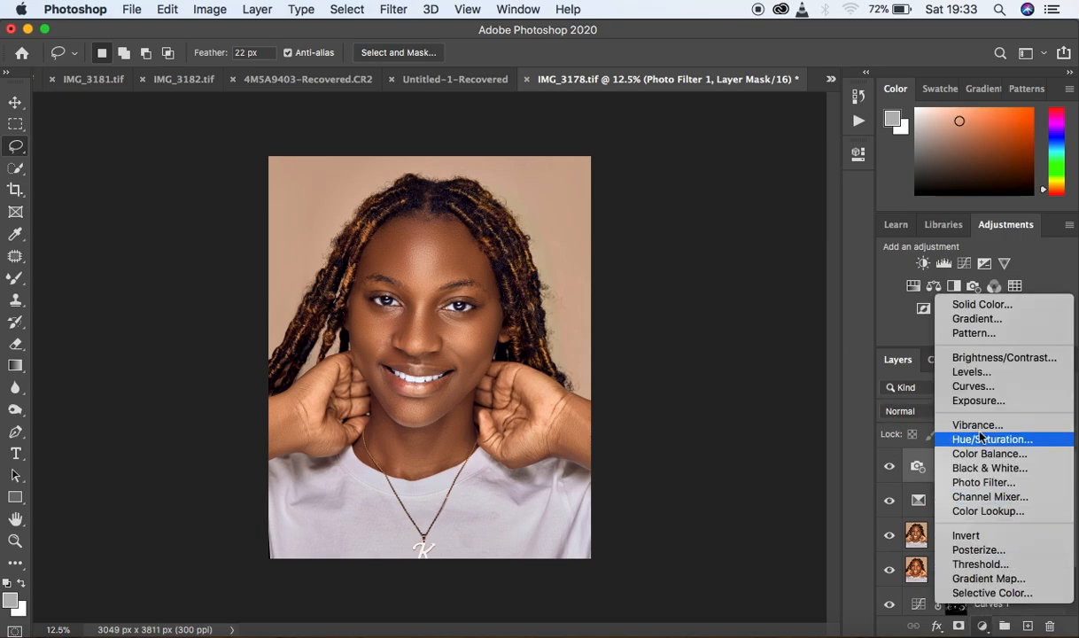
left_click(972, 374)
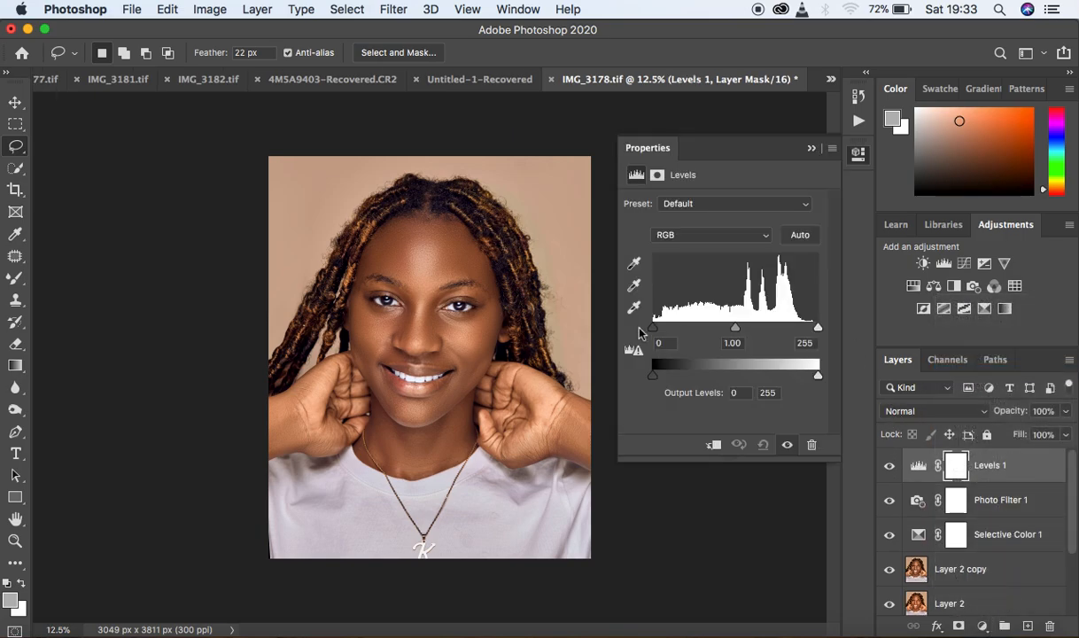
left_click_drag(655, 332, 657, 330)
Step: Reopen the Selective Color adjustment and increase the Black amount of the Blacks slightly
left_click(918, 536)
left_click(686, 223)
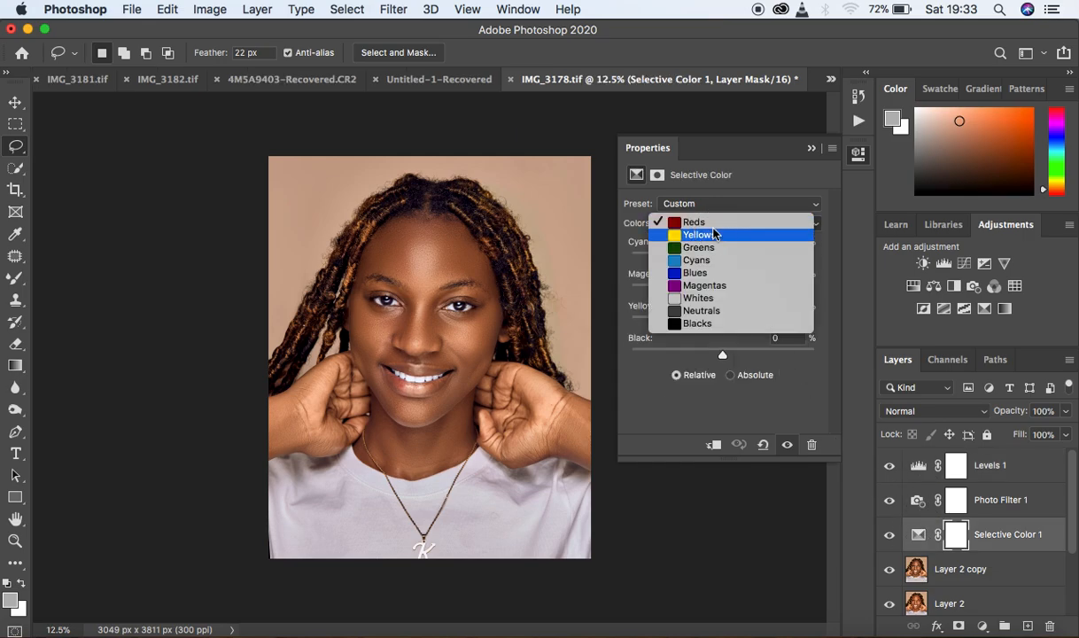
left_click(718, 326)
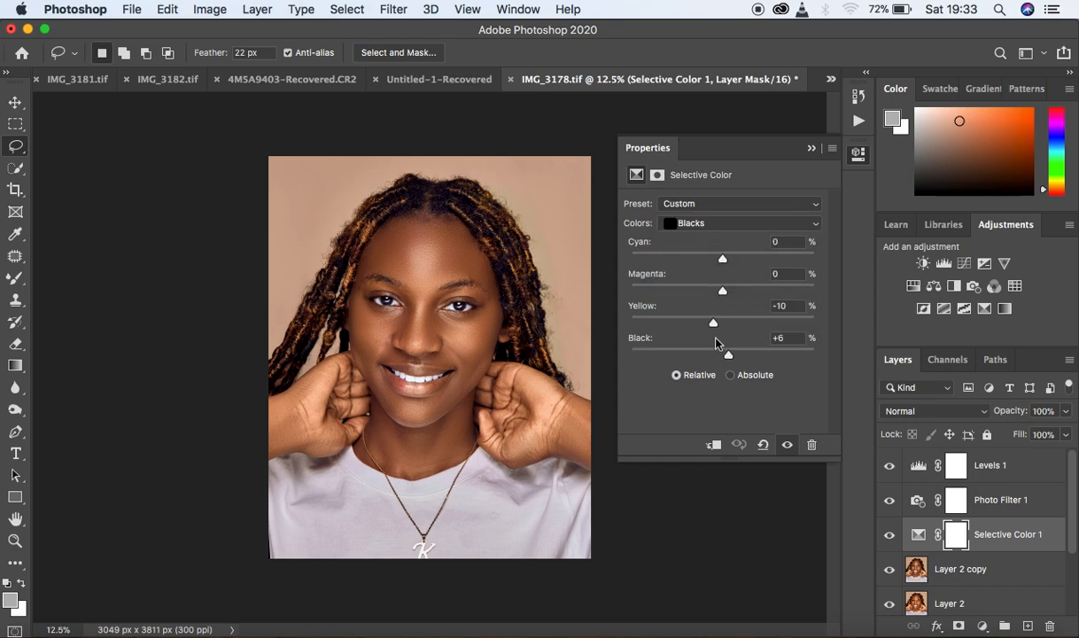
left_click_drag(712, 328, 733, 356)
left_click(810, 149)
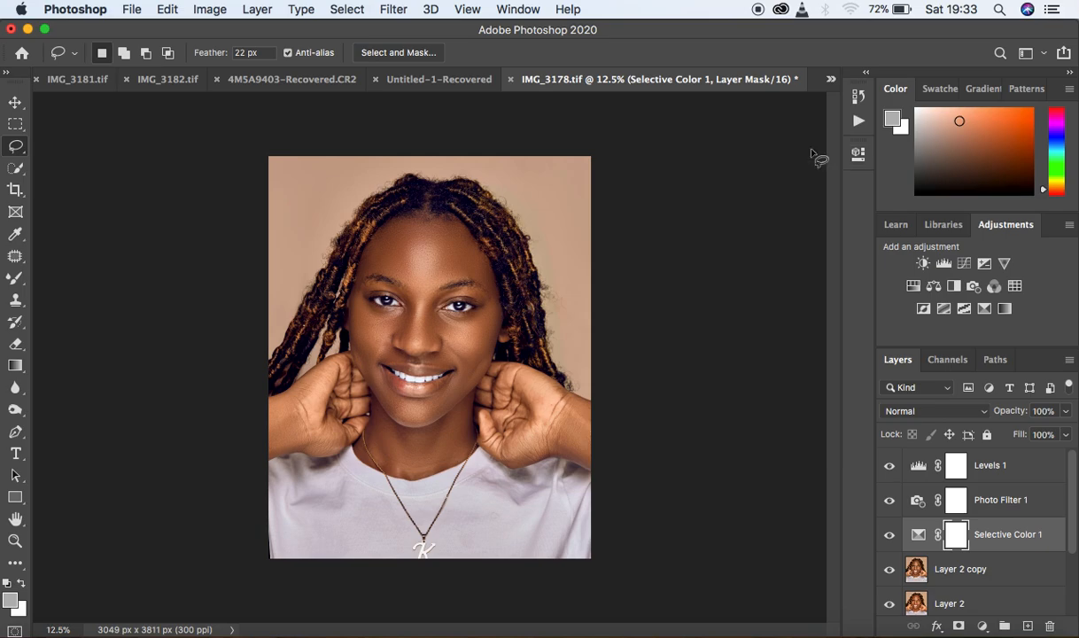
Step: Reopen the Photo Filter adjustment and increase the cooling filter's density slightly
double_click(918, 503)
left_click_drag(638, 275, 645, 278)
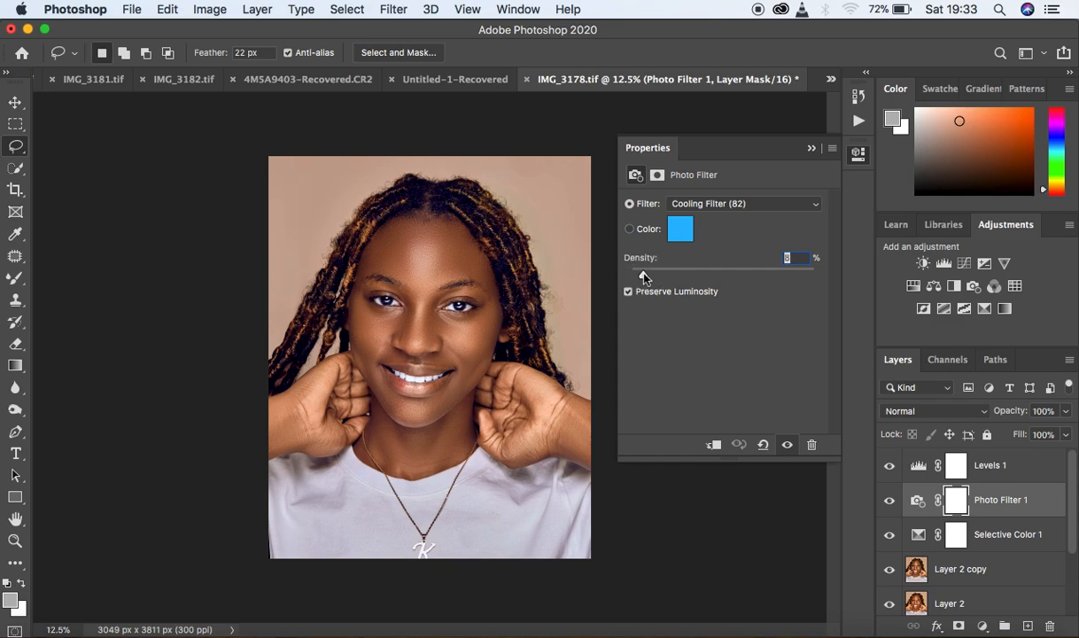
left_click_drag(643, 277, 650, 279)
left_click(811, 149)
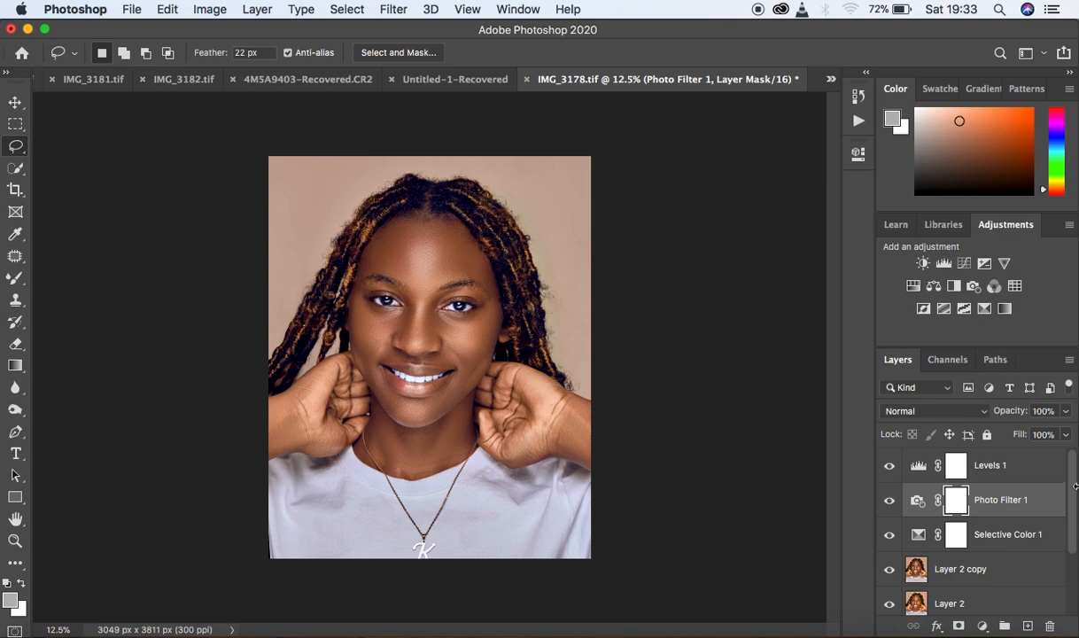
Step: Compare the retouched portrait with the original by repeatedly hiding and showing every layer except the Background
left_click_drag(1073, 485, 1071, 564)
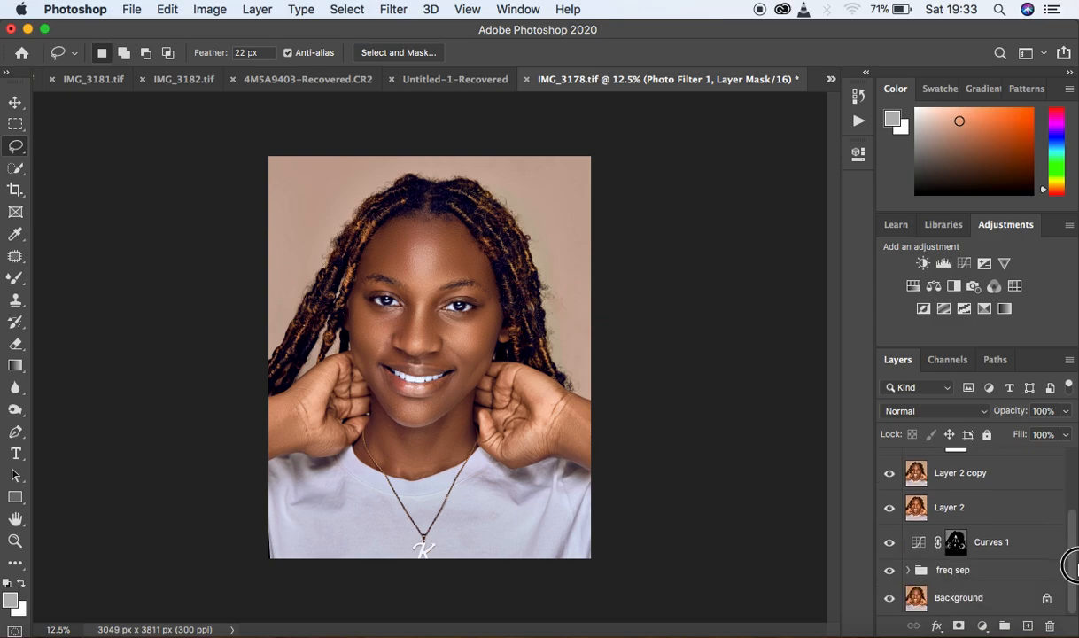
left_click(891, 599, "alt")
left_click(890, 599, "alt")
left_click(891, 599, "alt")
left_click(891, 599, "alt")
left_click(890, 599, "alt")
left_click(891, 598, "alt")
left_click(890, 599, "alt")
left_click(891, 599, "alt")
left_click(890, 599, "alt")
left_click(890, 599, "alt")
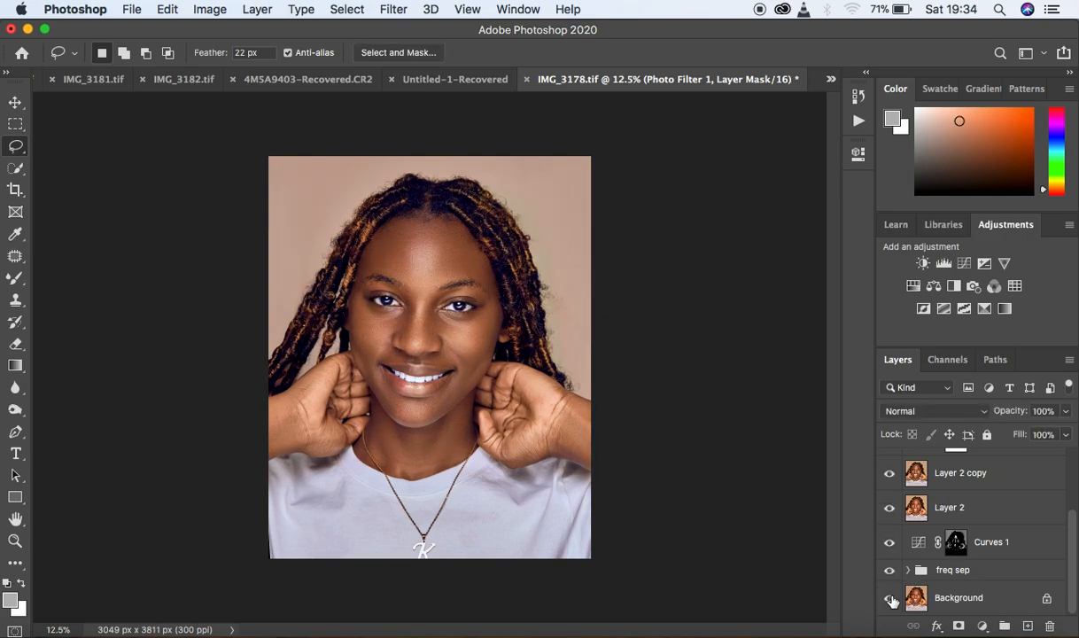